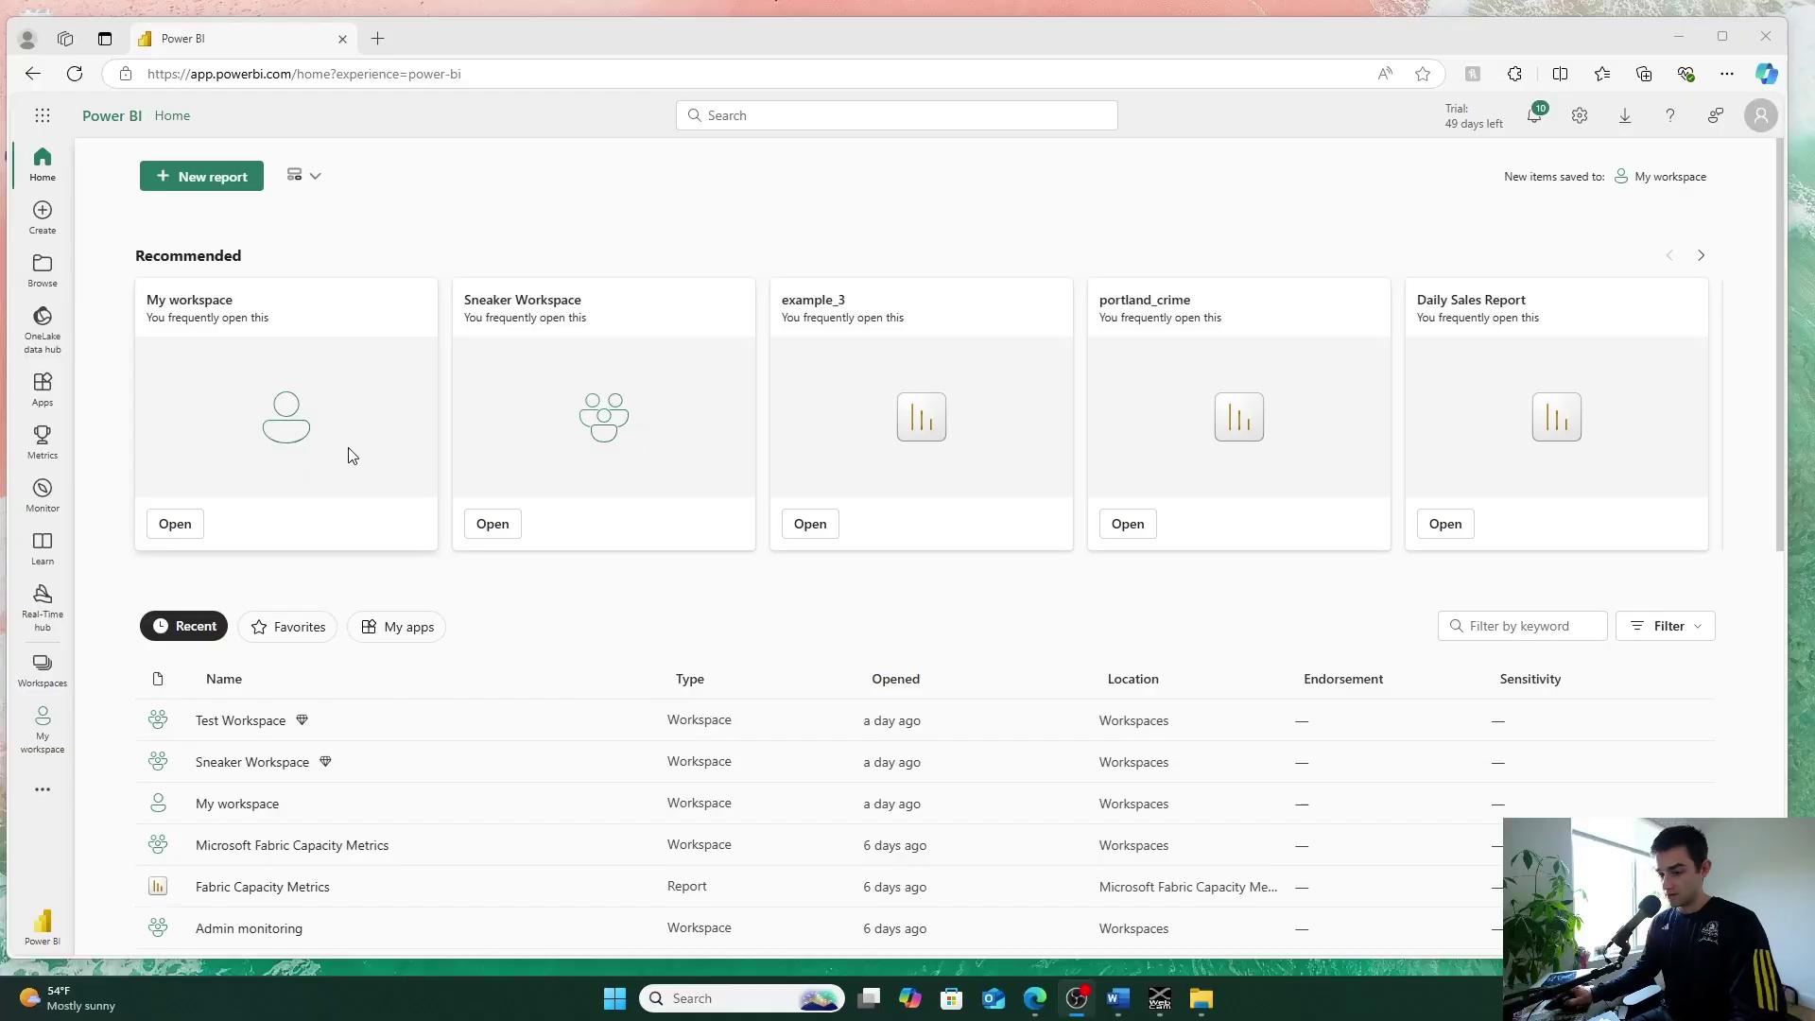
- Open Test Workspace and view its Git integration provider options in Workspace settings
left_click(42, 668)
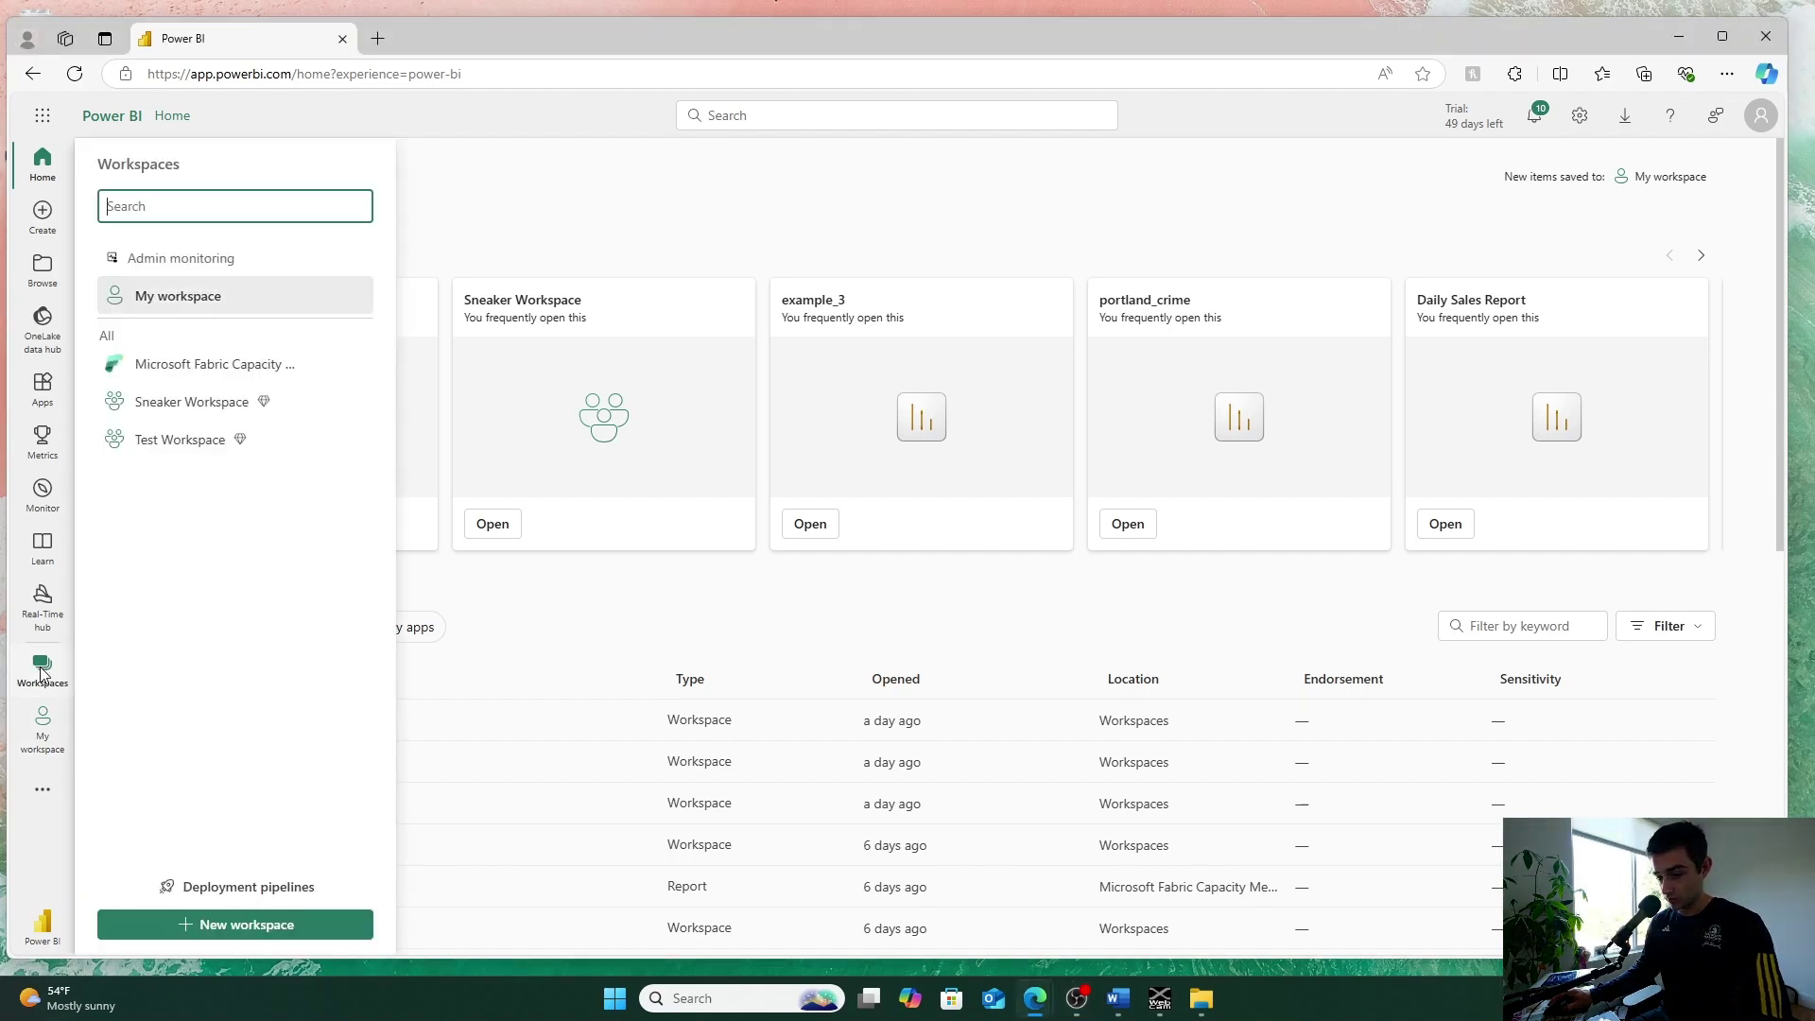
left_click(150, 443)
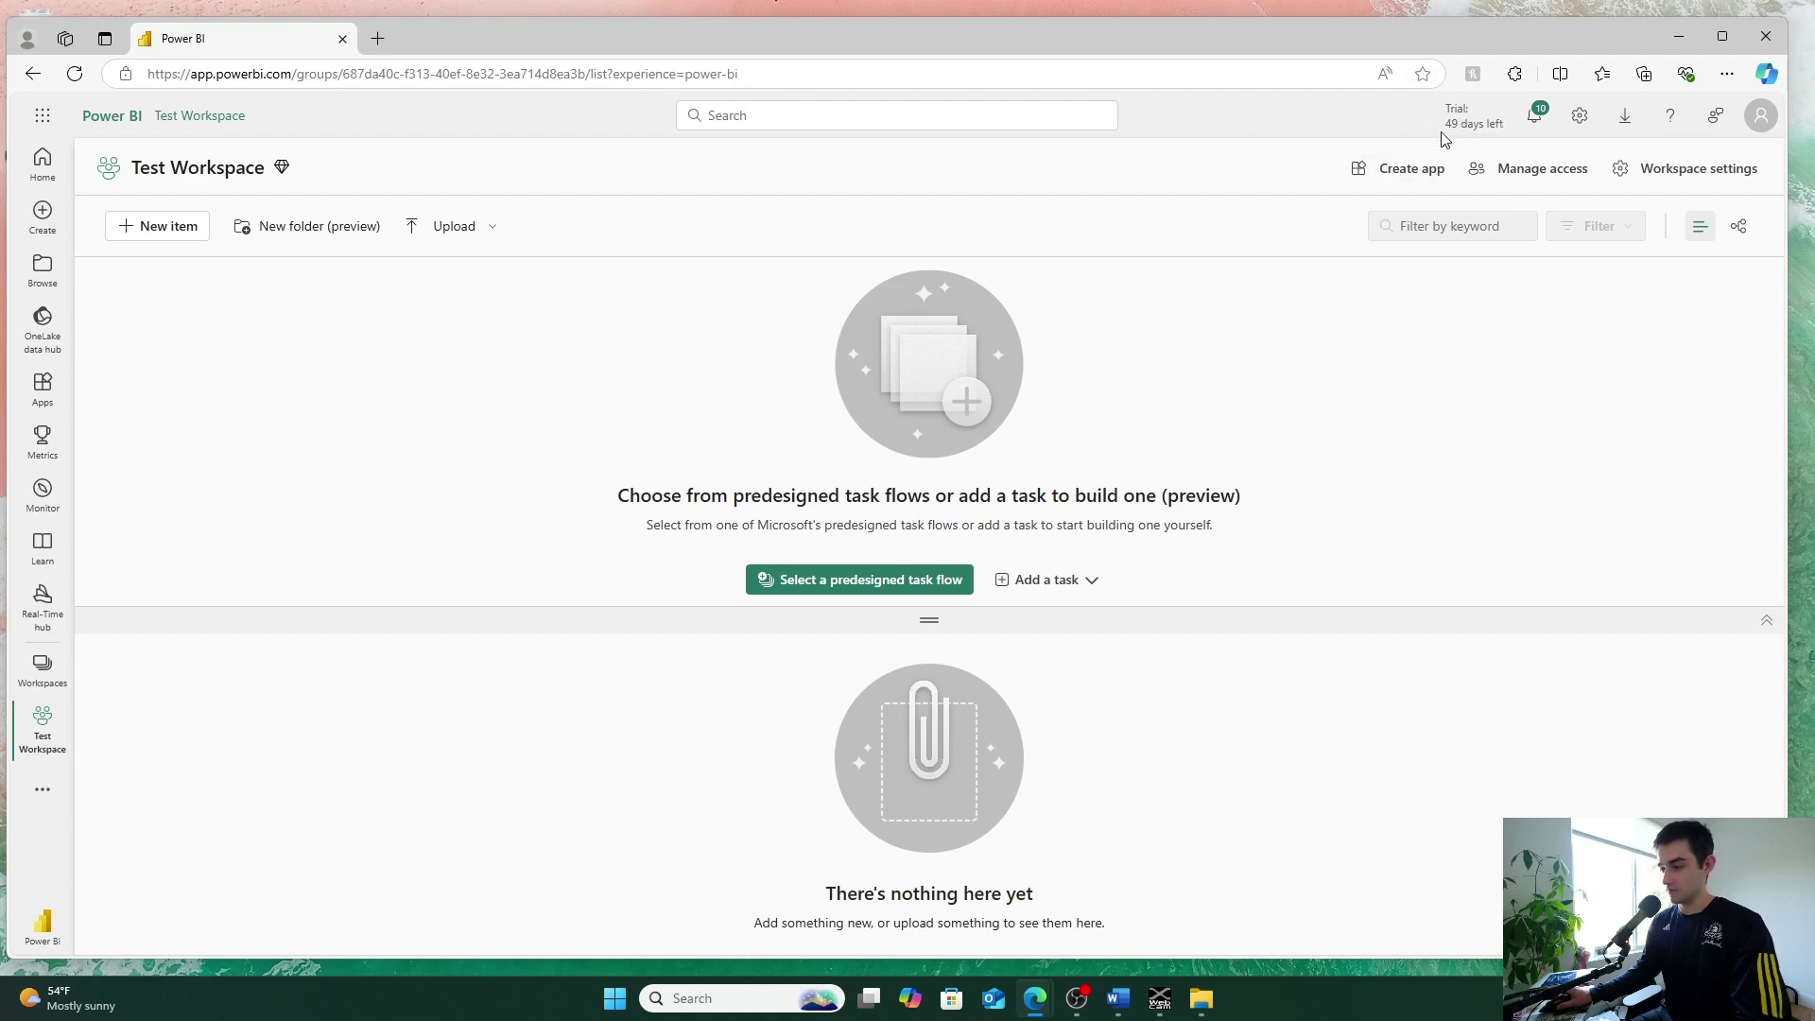
left_click(1675, 175)
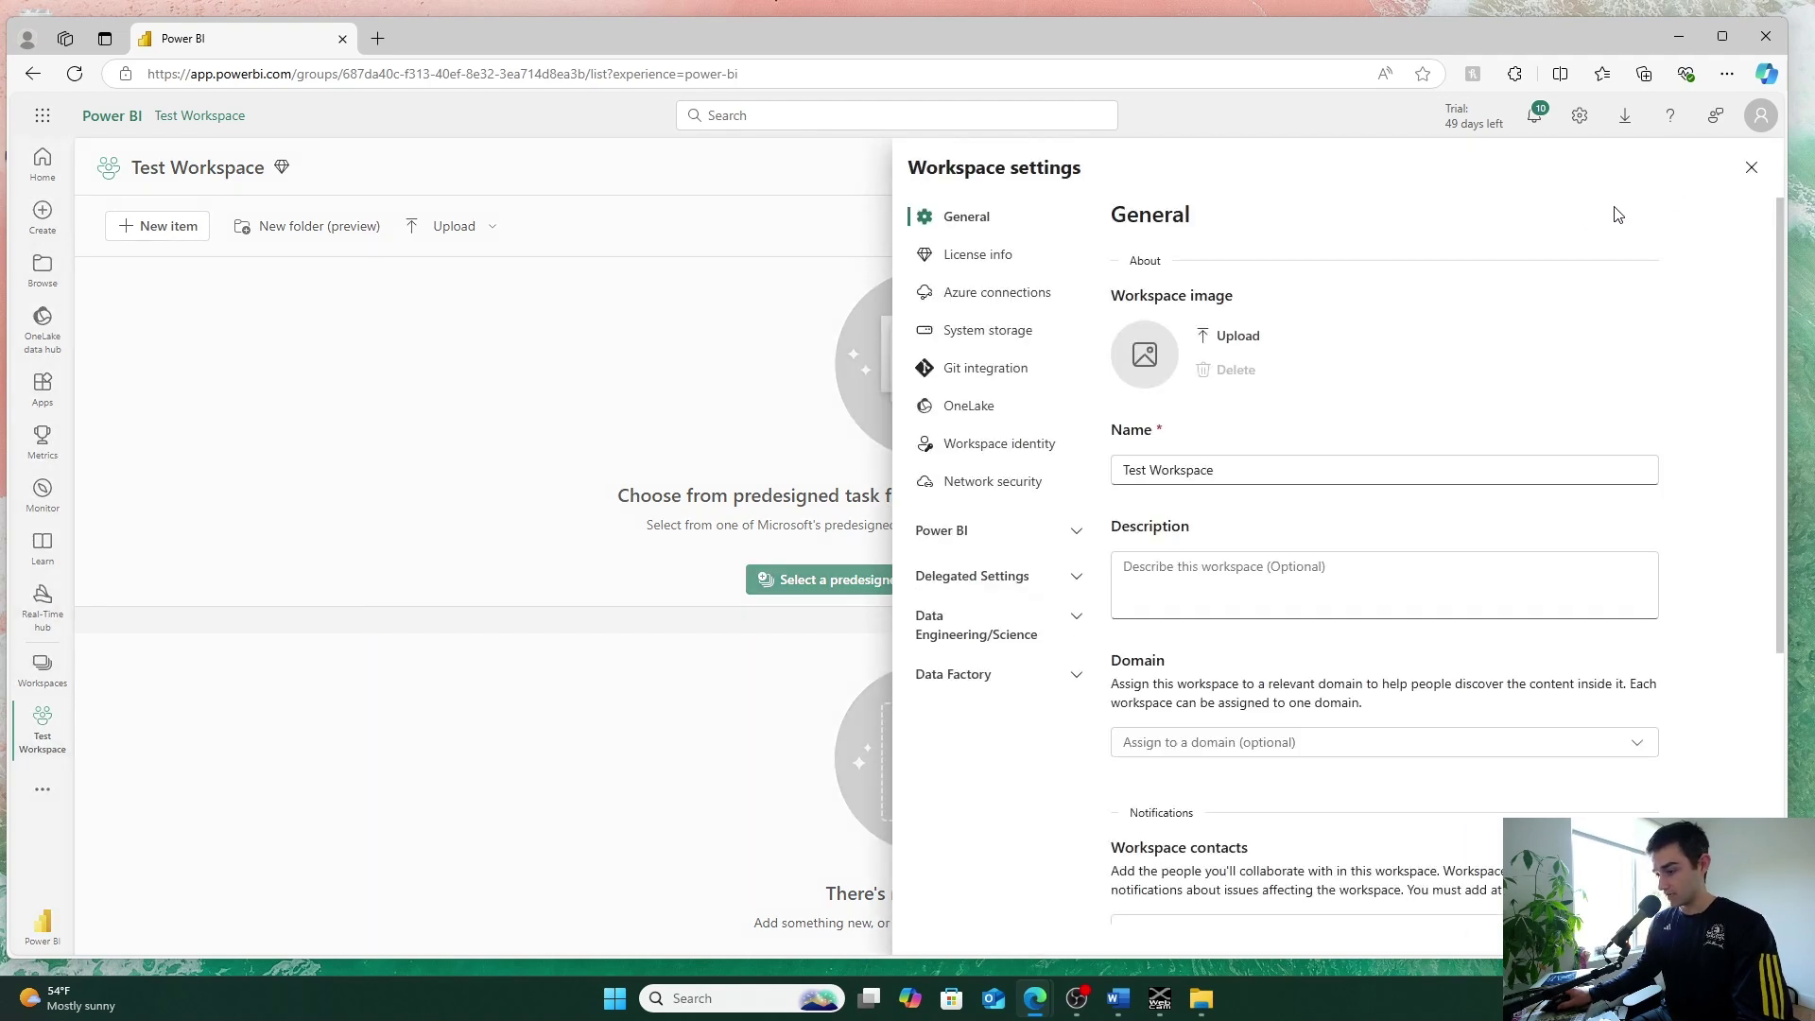
left_click(994, 381)
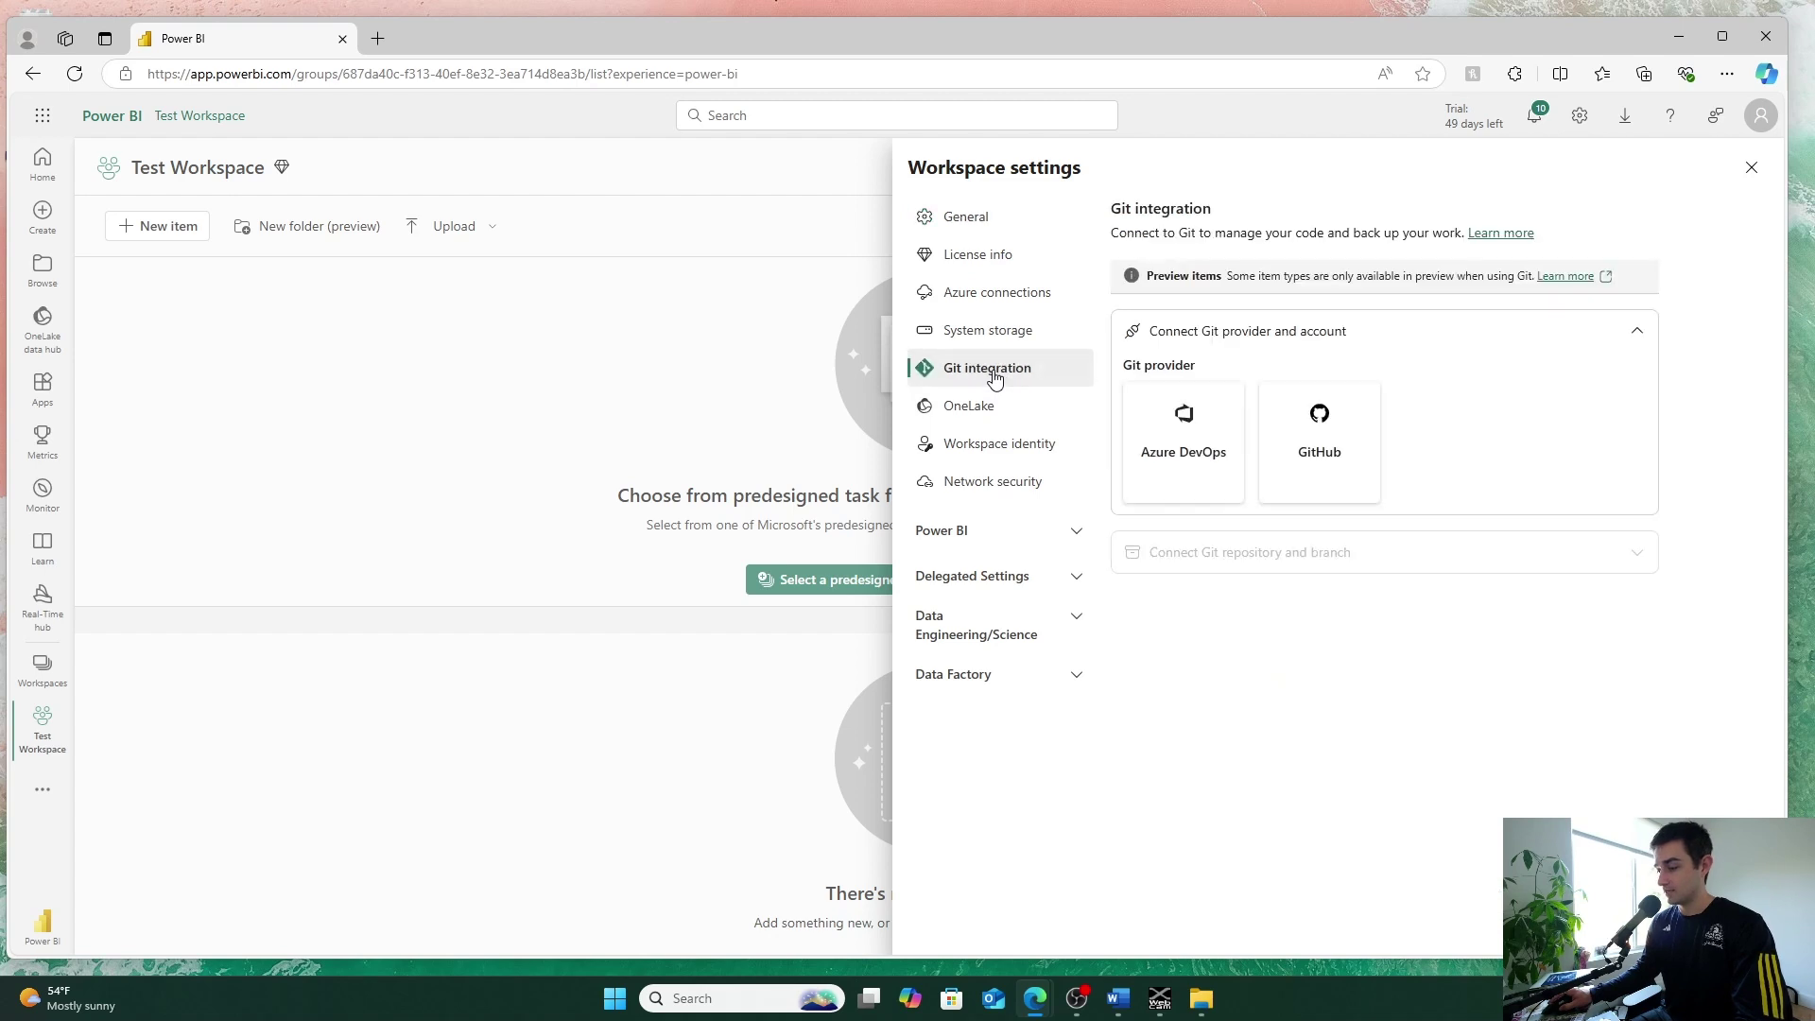
left_click(1752, 171)
- Filter Admin portal tenant settings by 'g' and expand the GitHub repository sync setting to verify it's enabled
left_click(1580, 118)
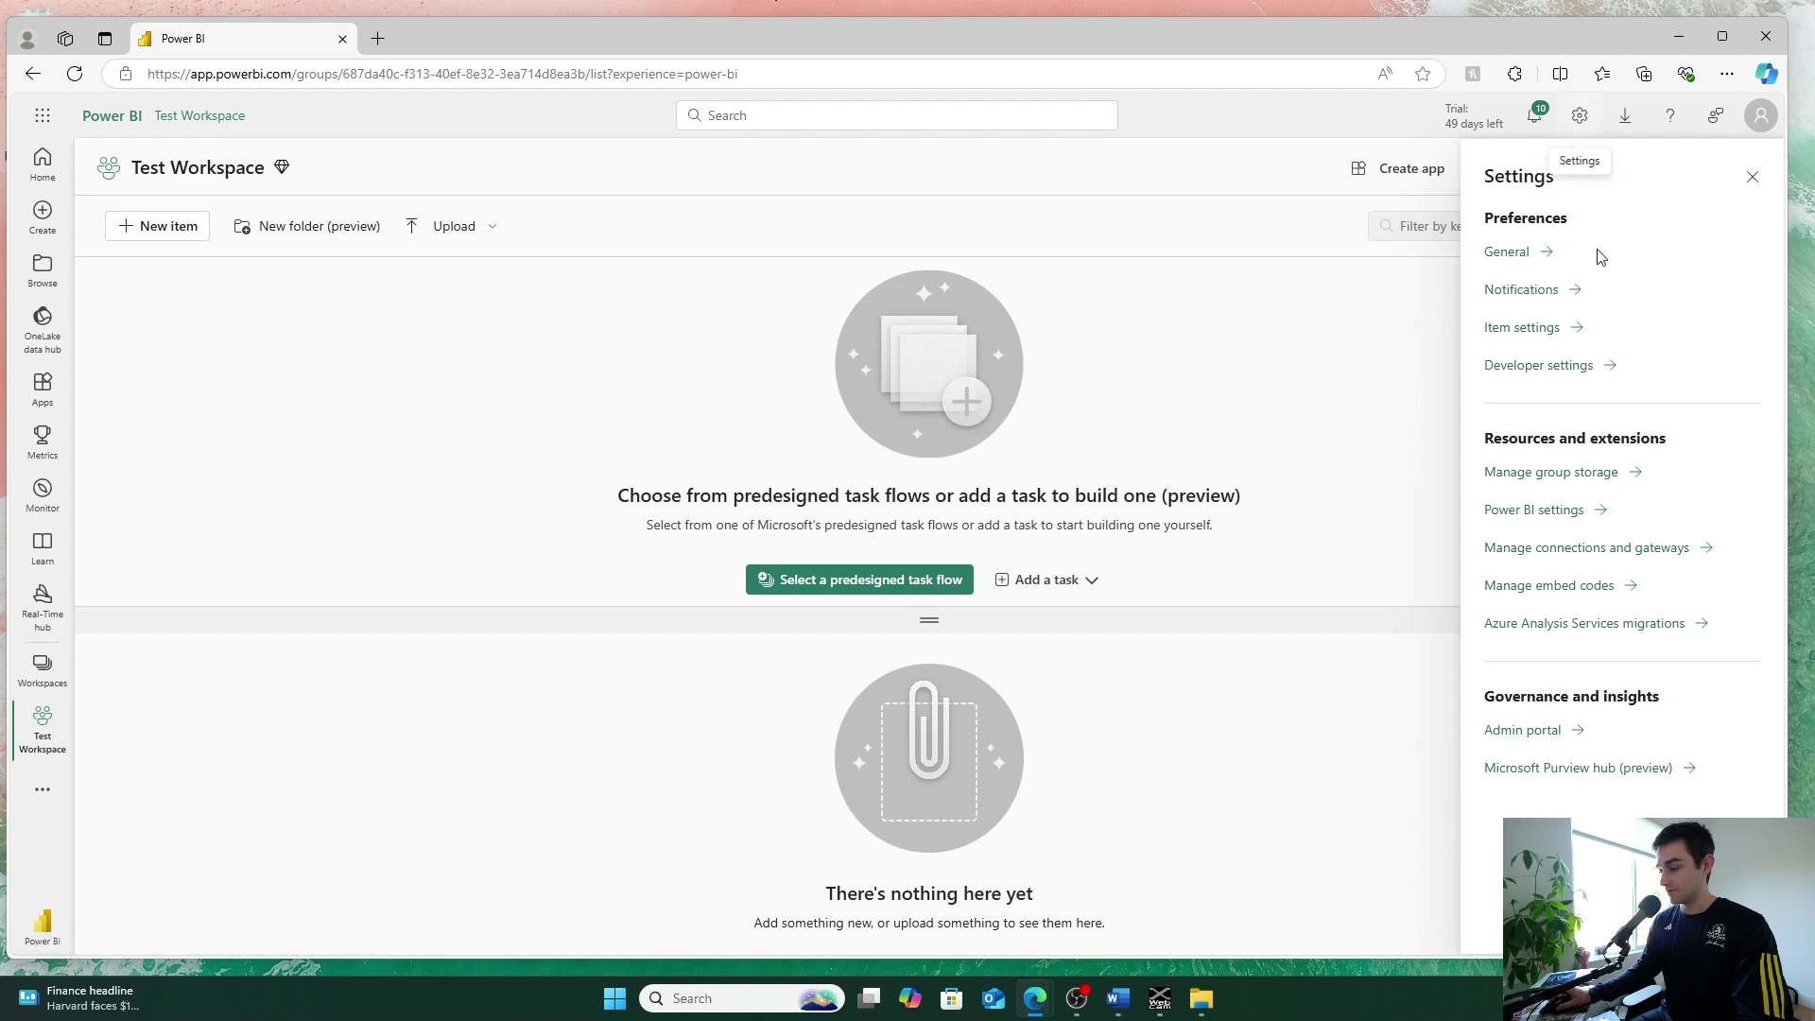
left_click(1517, 736)
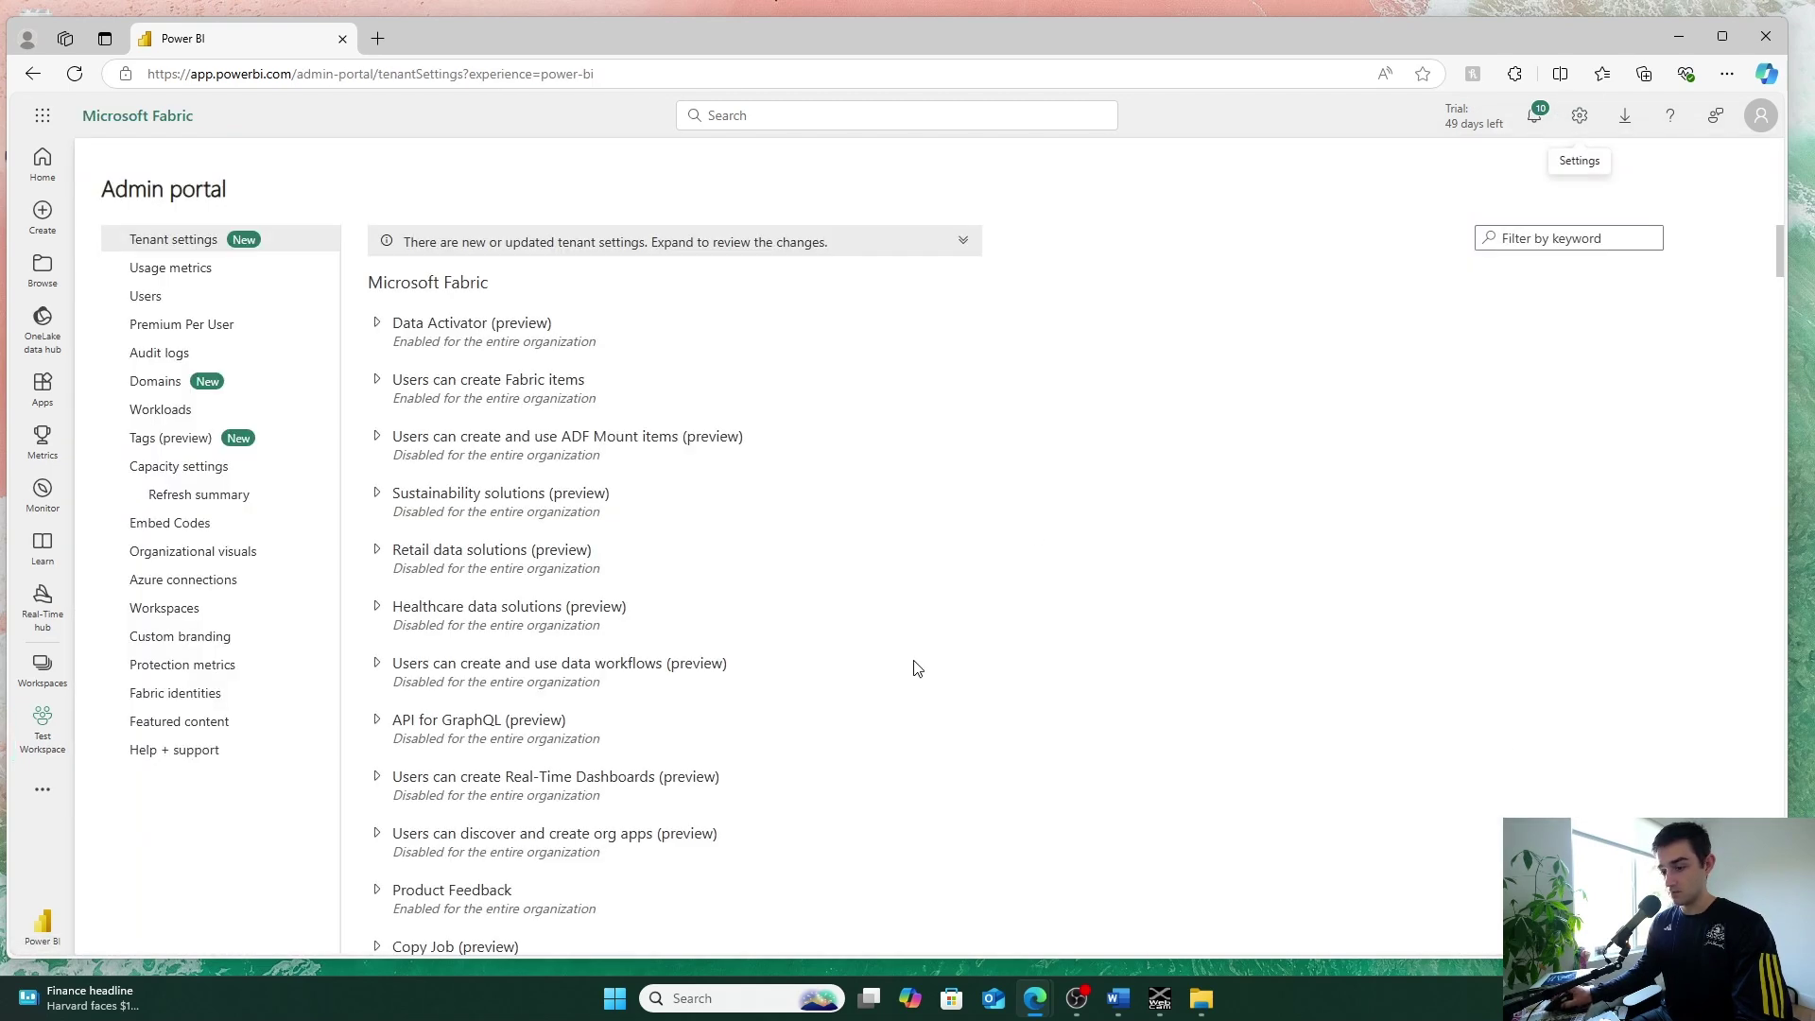
left_click(1562, 238)
type("git")
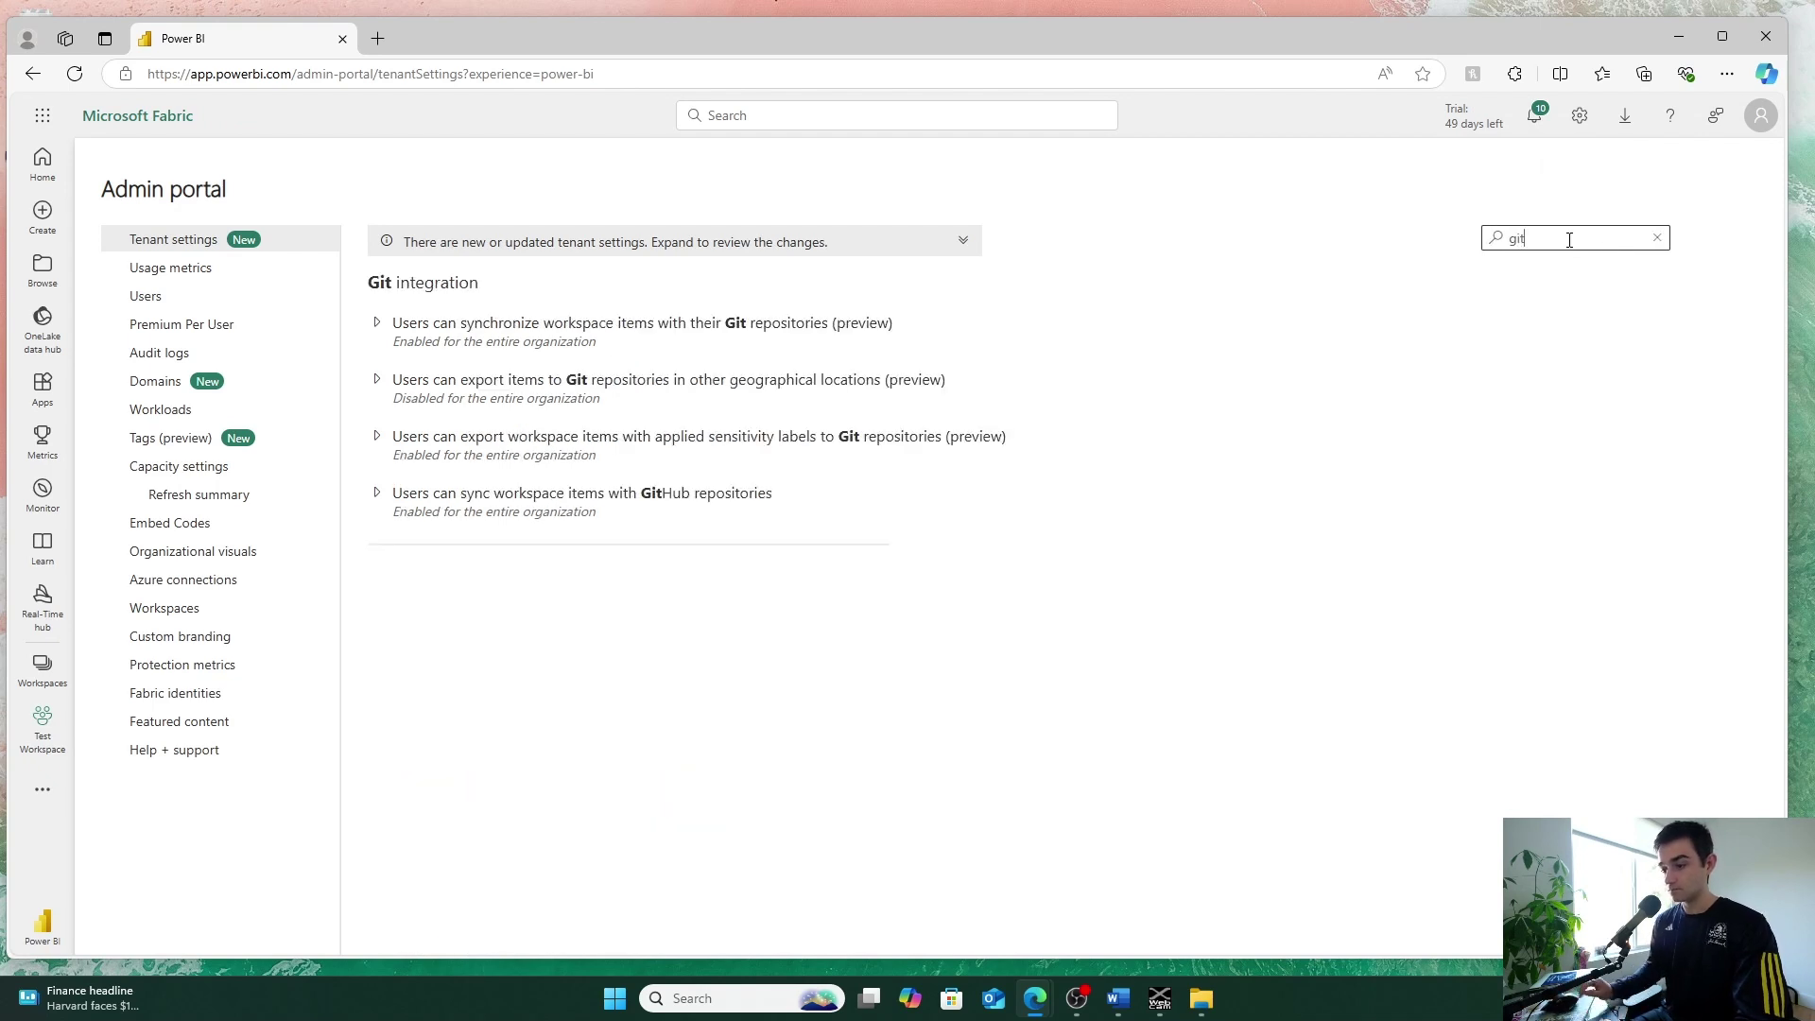
left_click(430, 497)
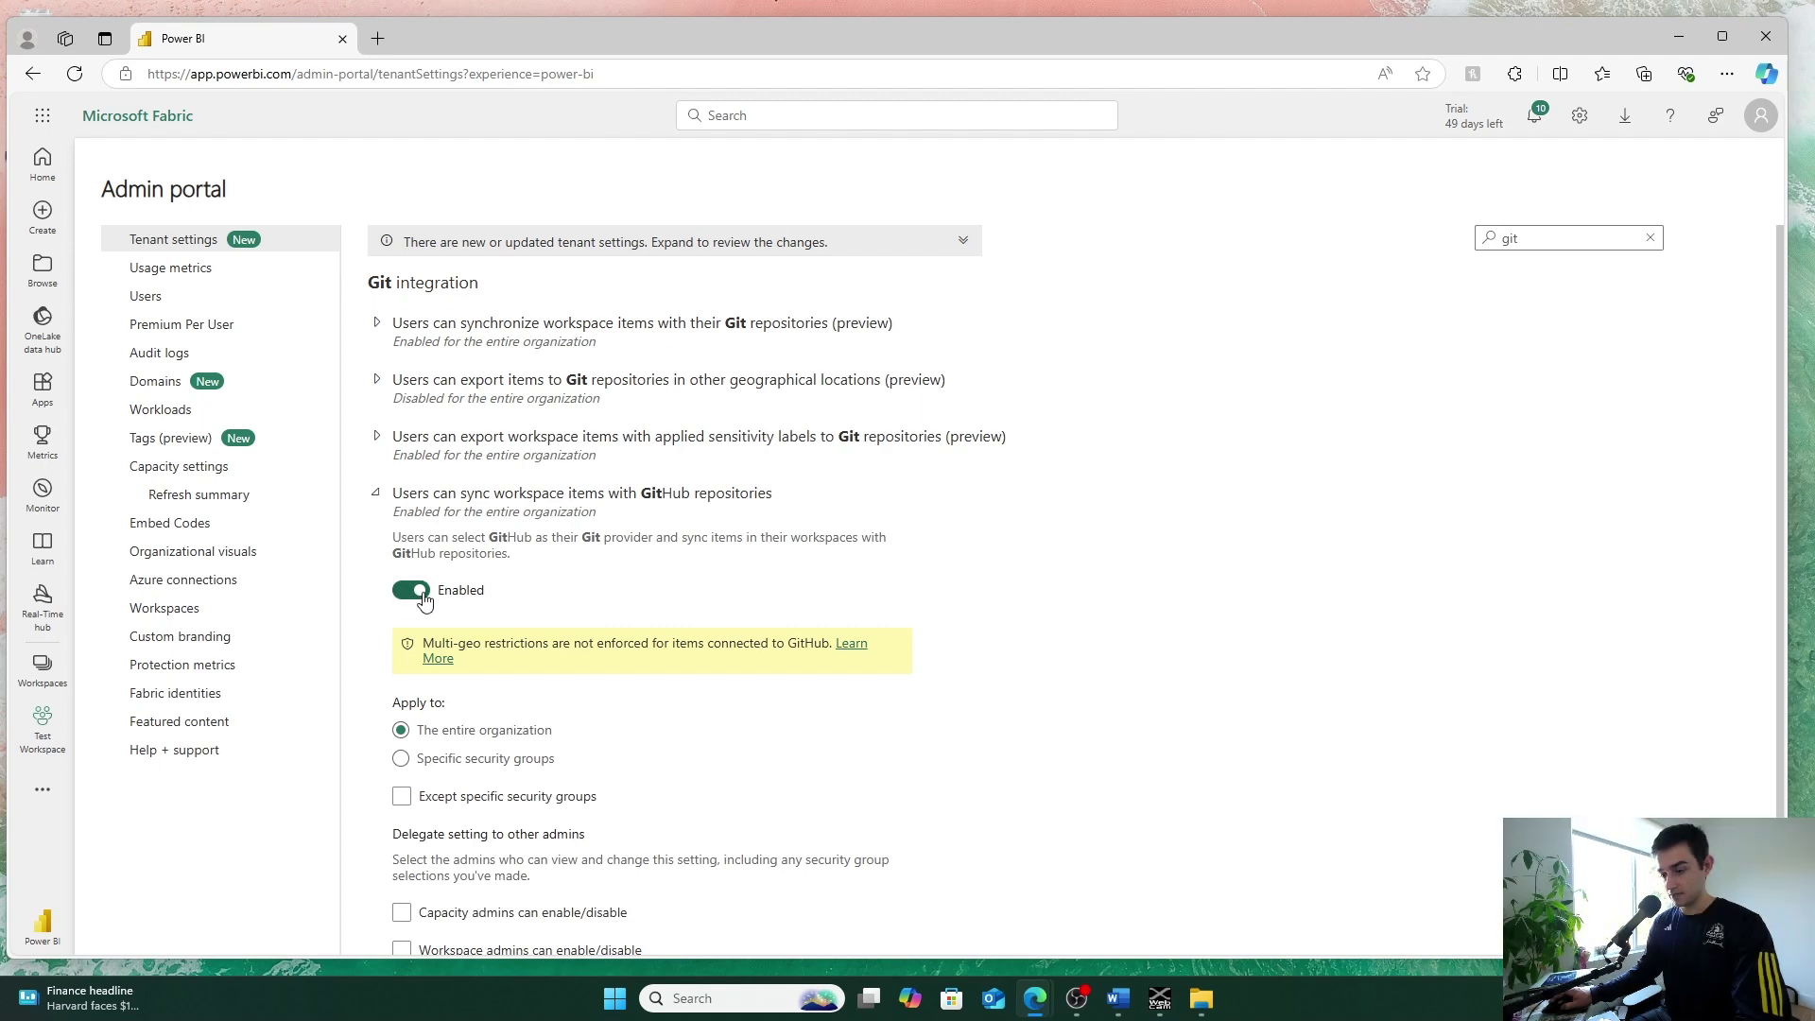
scroll(446, 601, "down", 1)
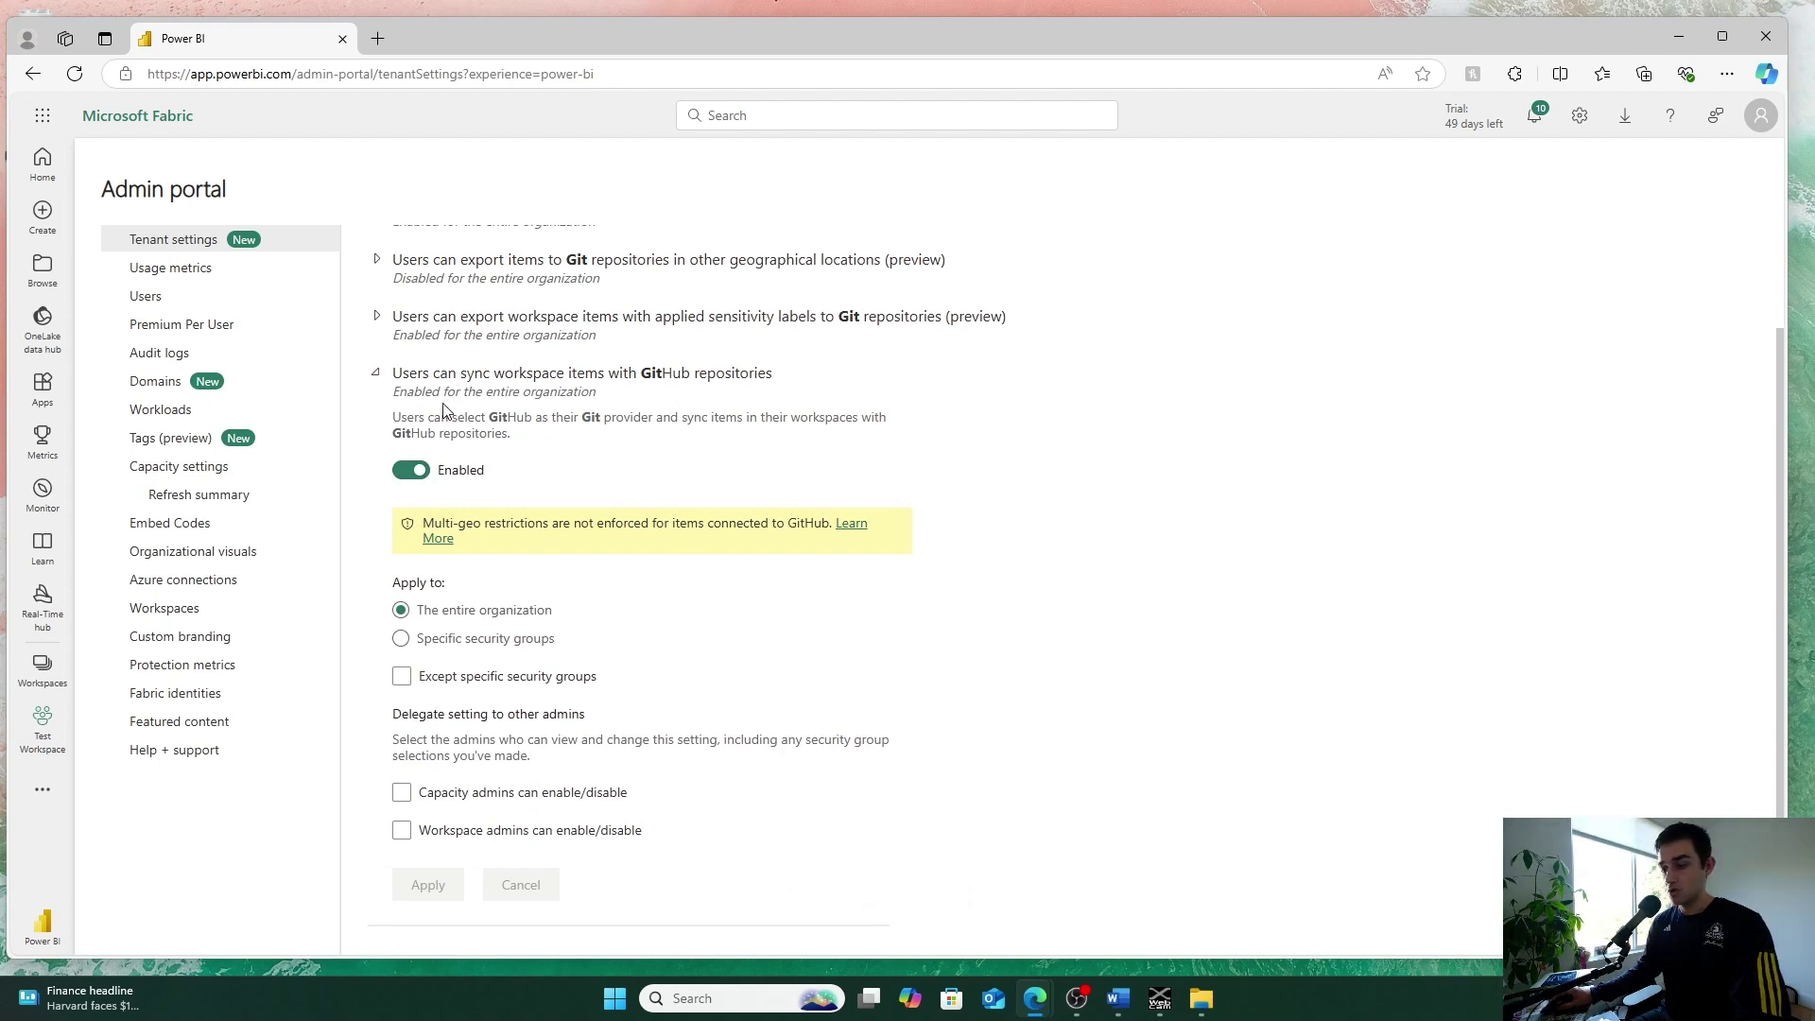
- Choose GitHub as the Git provider in Test Workspace's Git integration settings
left_click(44, 669)
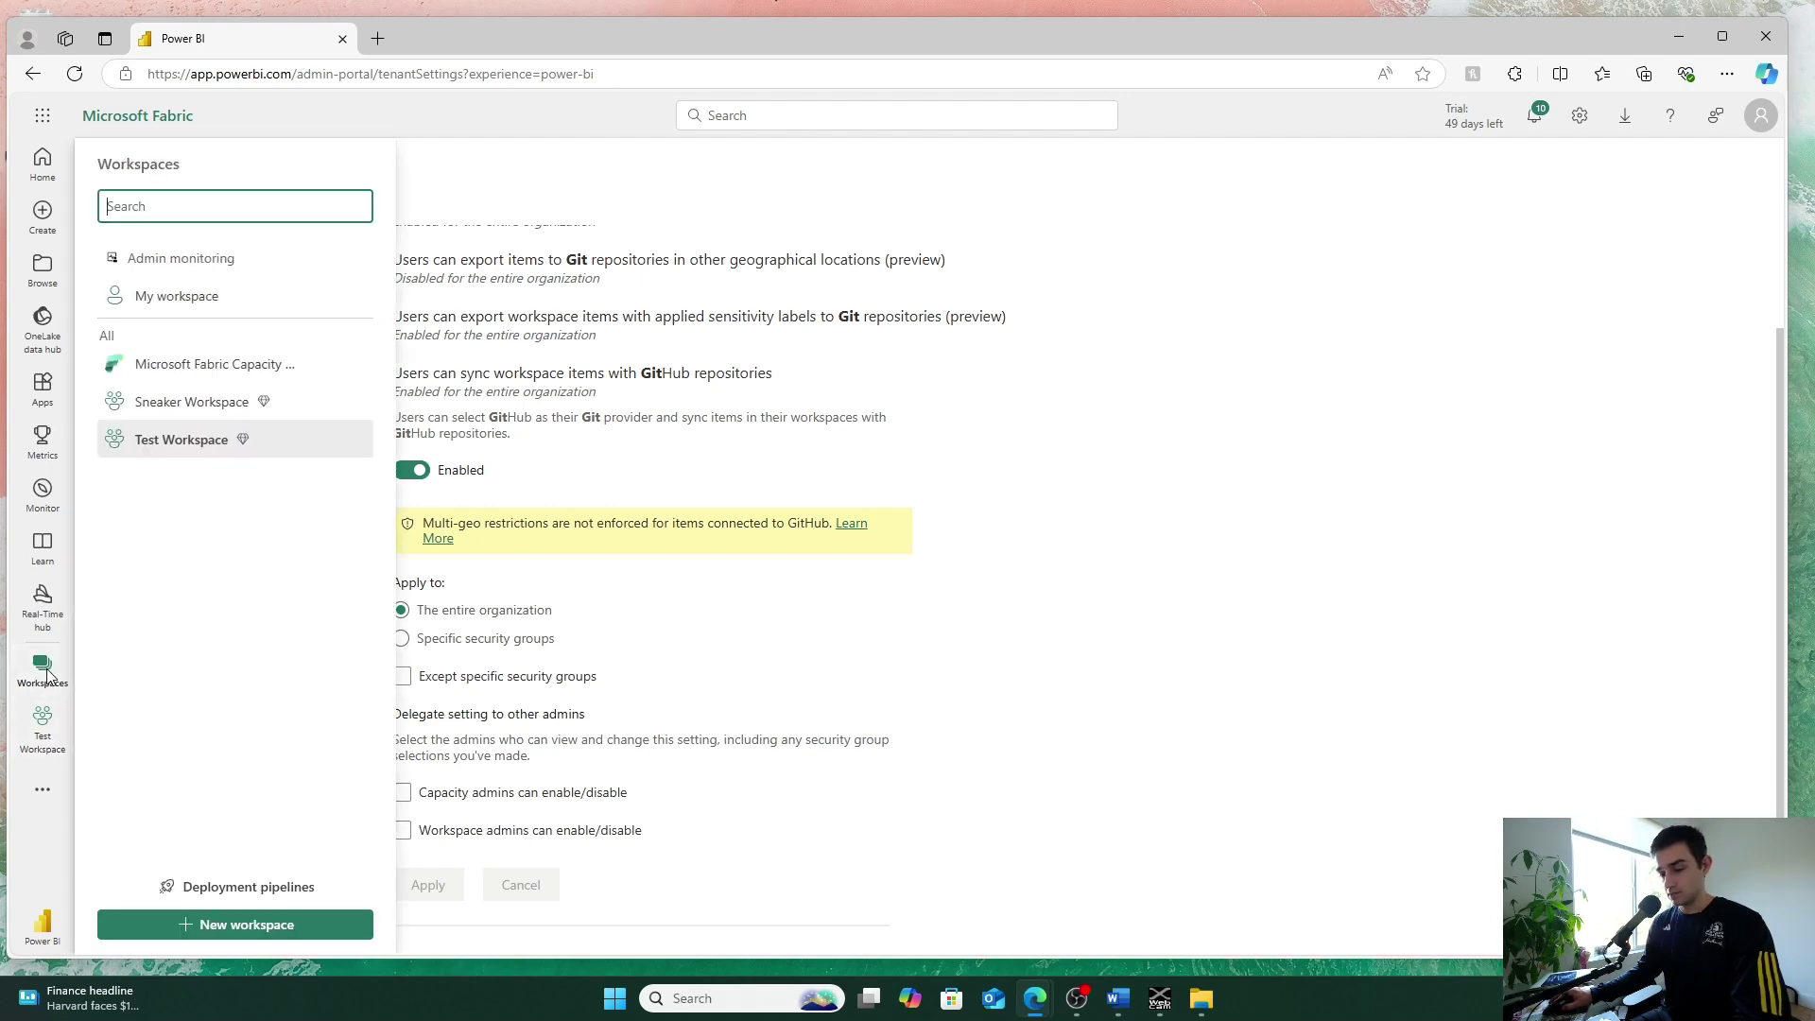
left_click(165, 445)
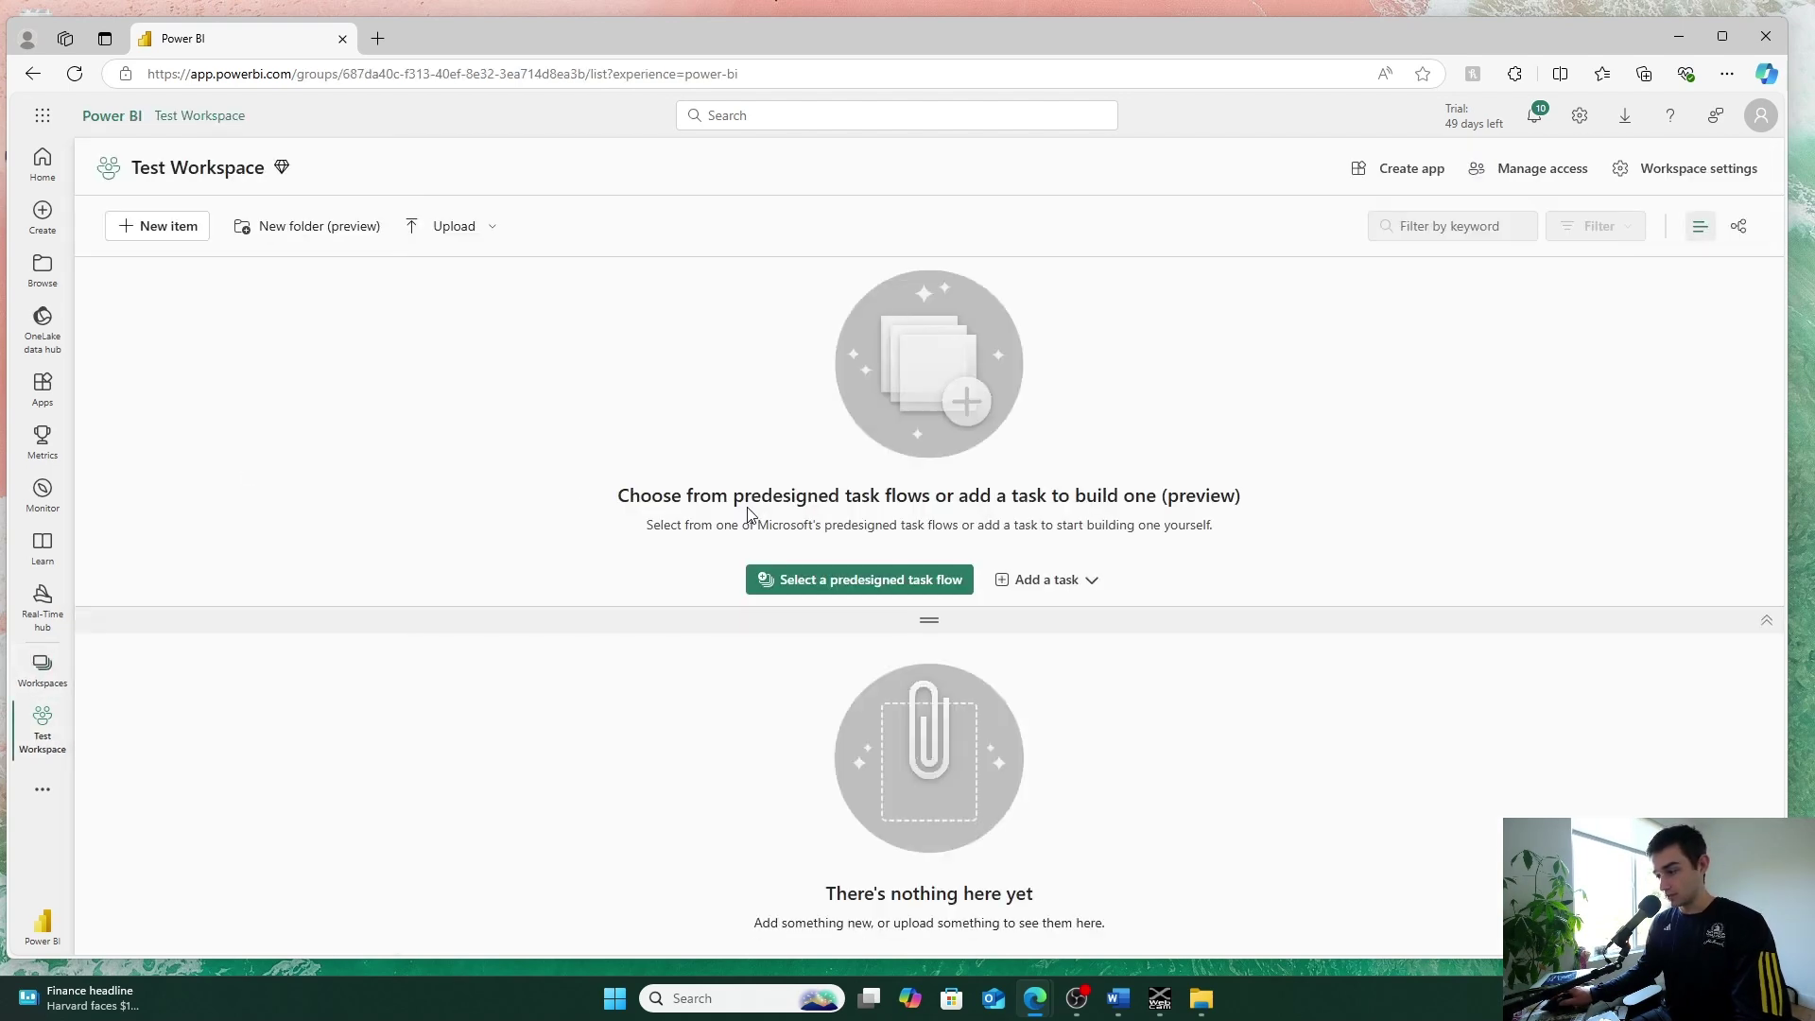
left_click(1654, 170)
left_click(996, 370)
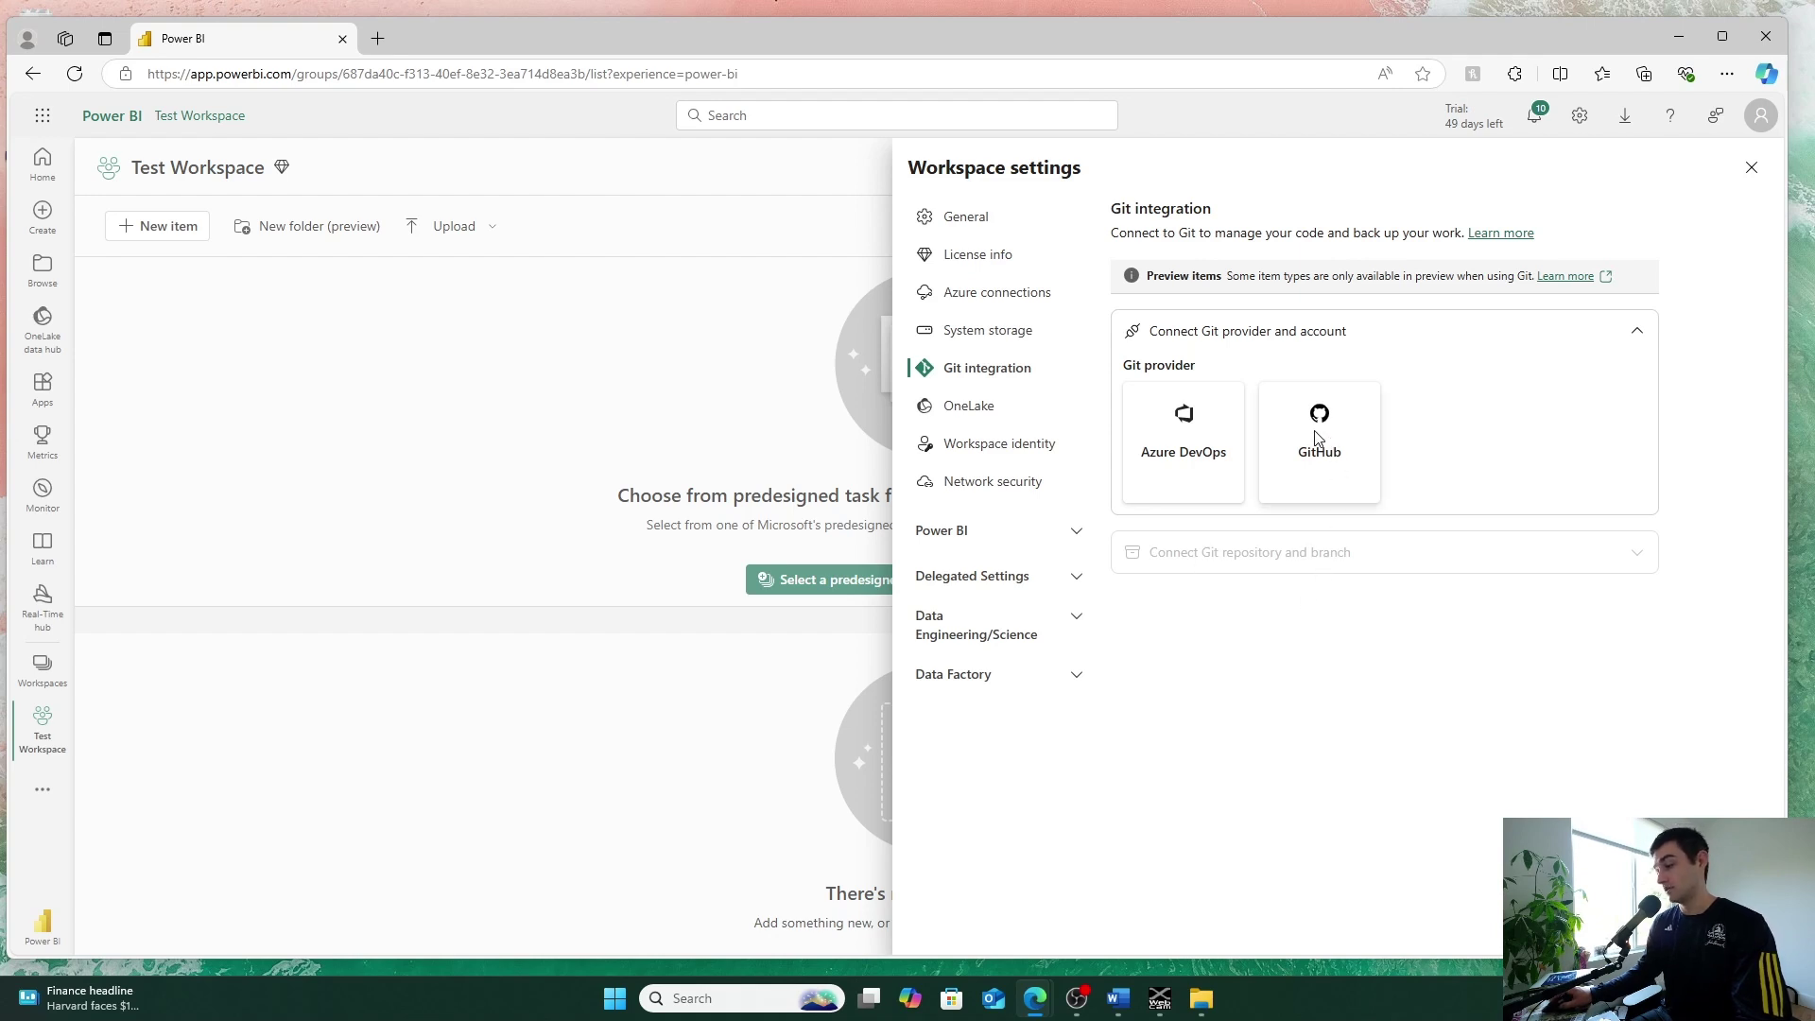
left_click(1336, 448)
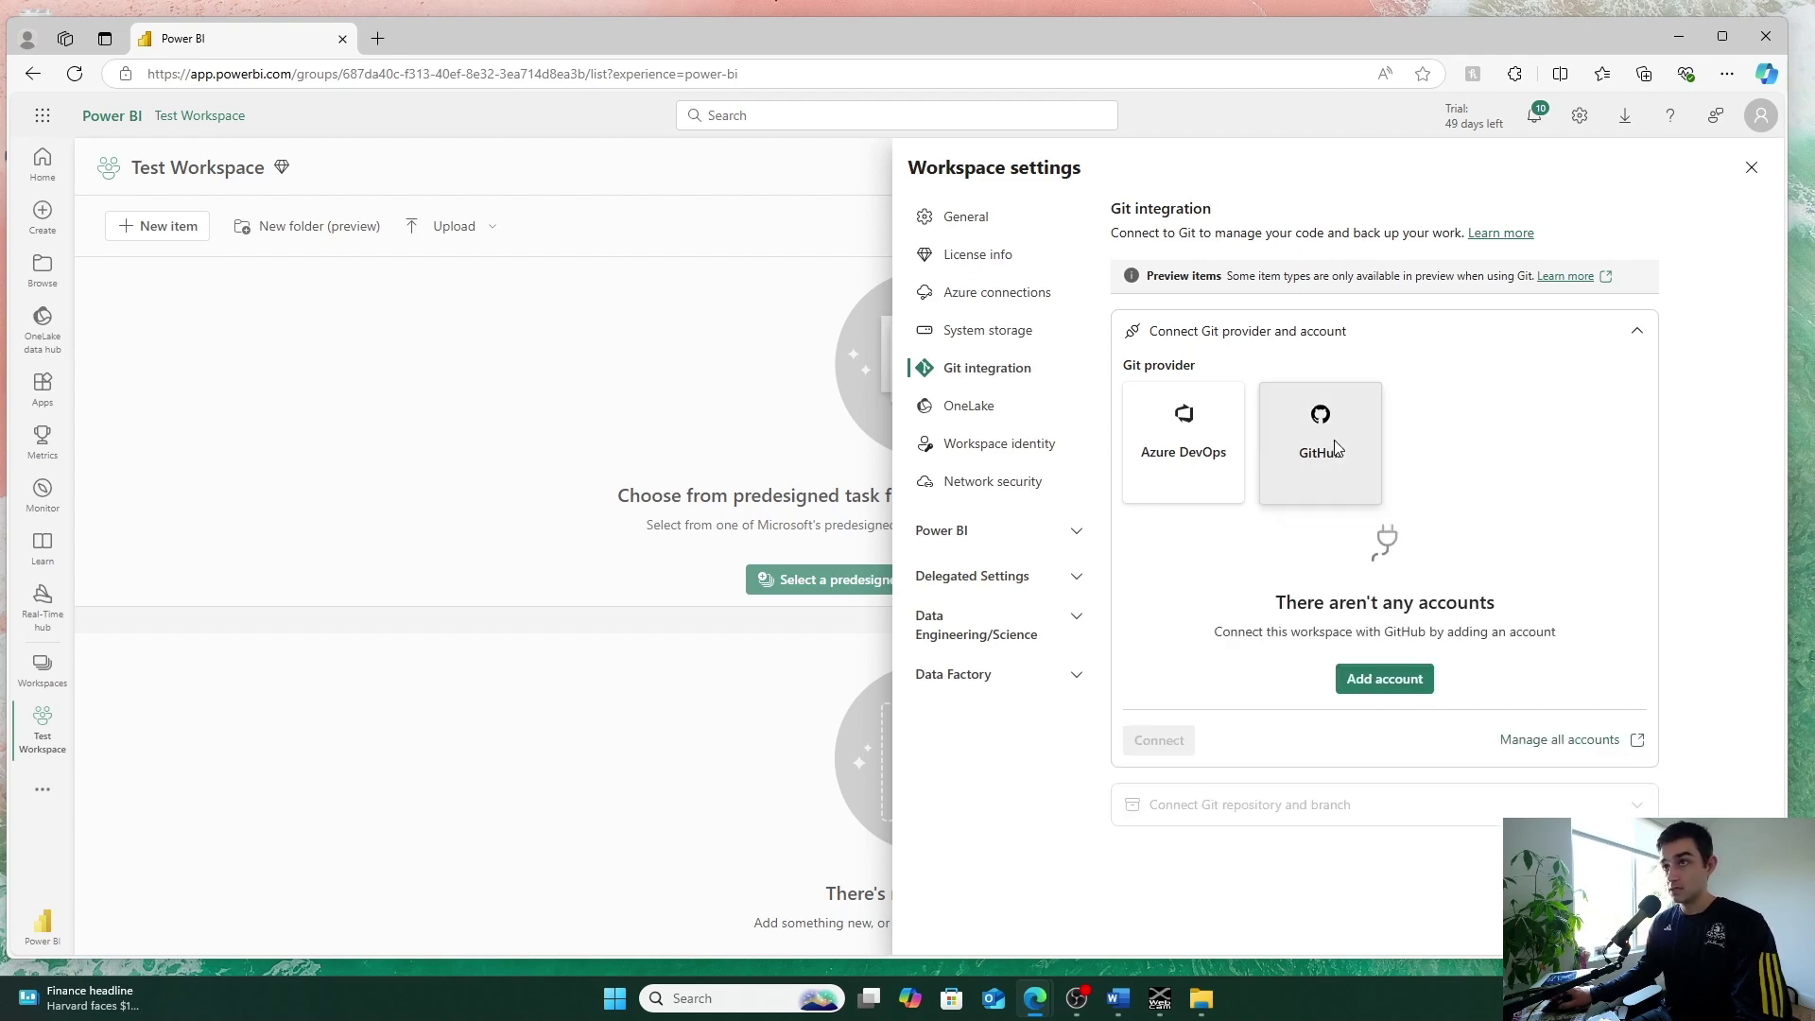
- Start the Add GitHub account form's name, token and URL fields, then switch to the GitHub browser
left_click(1393, 681)
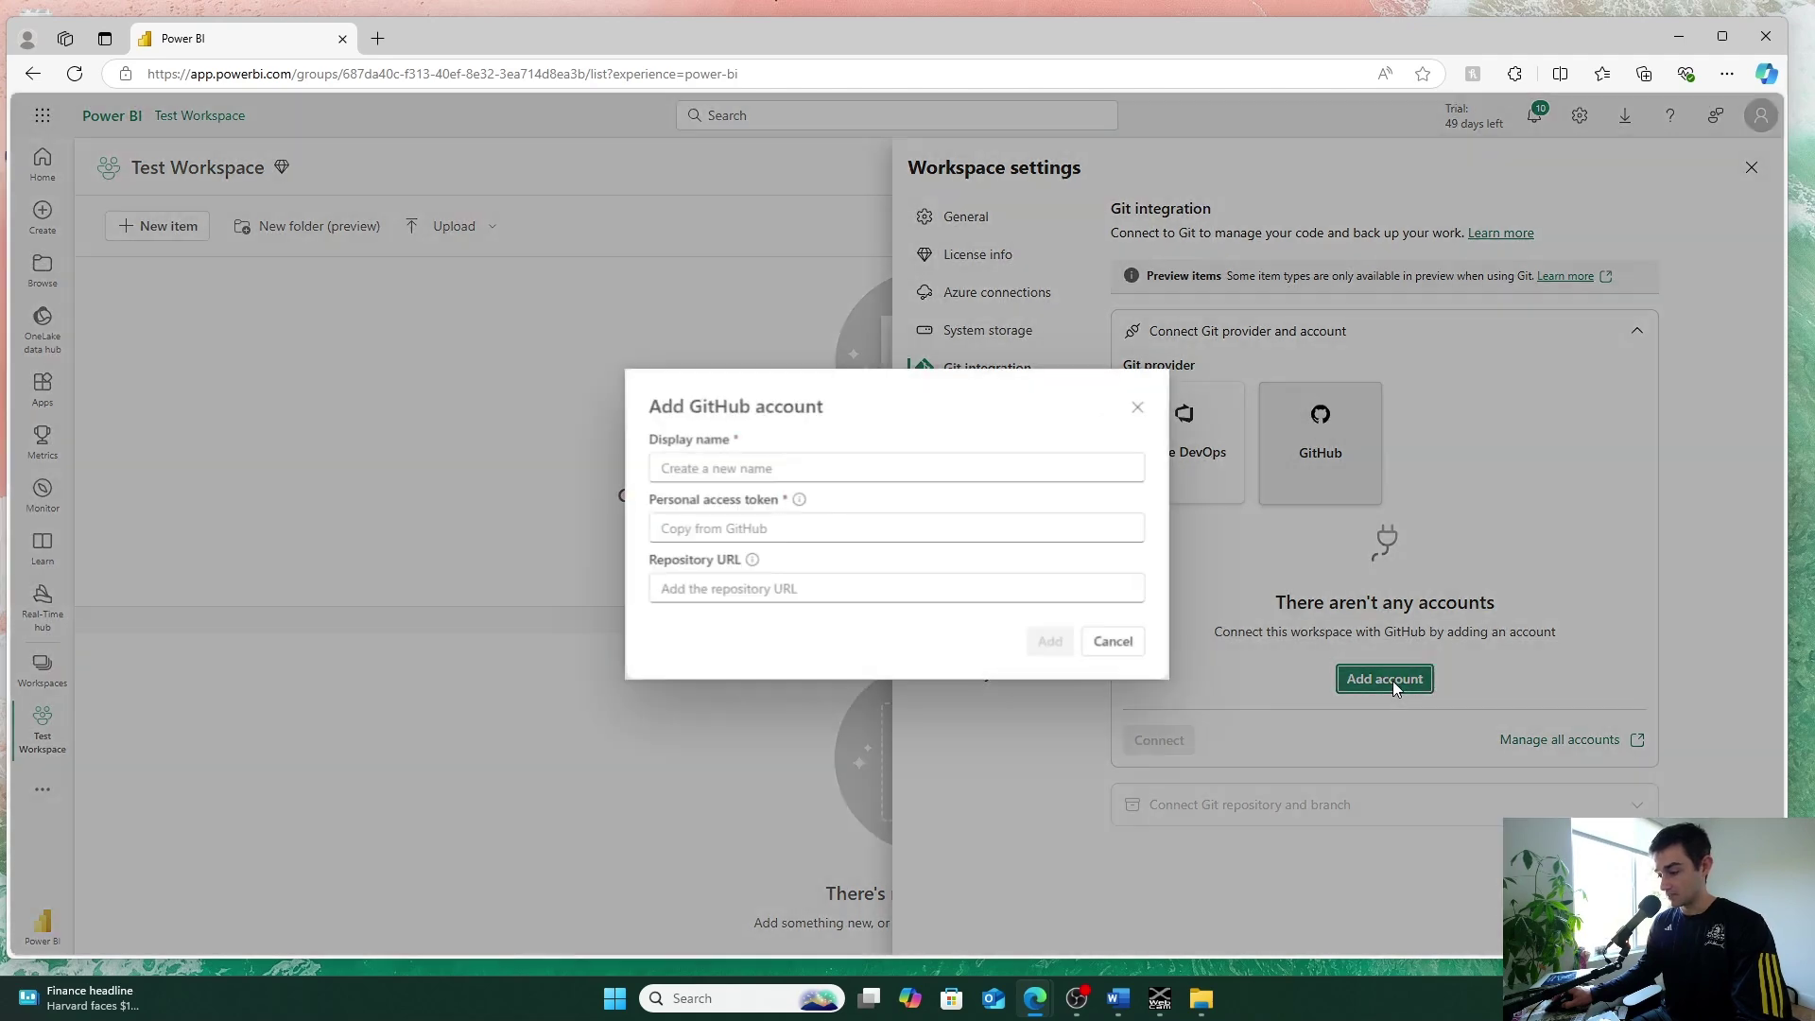
left_click(695, 473)
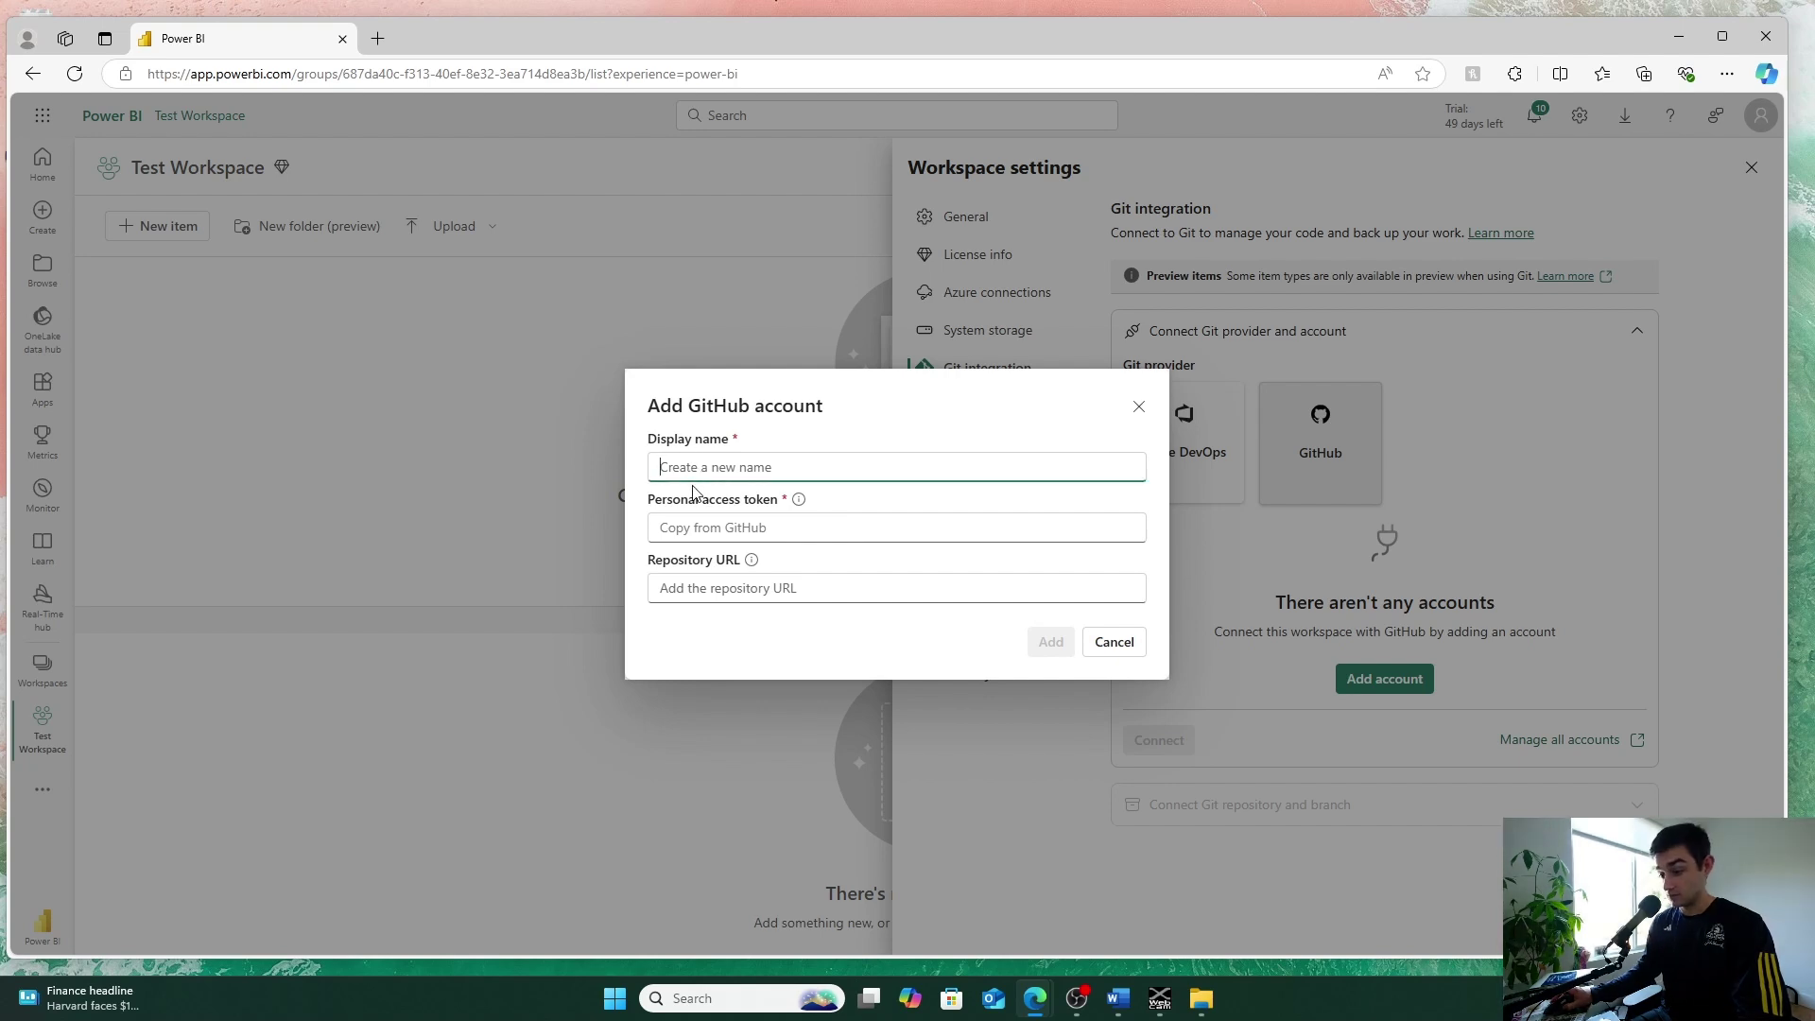
left_click(728, 528)
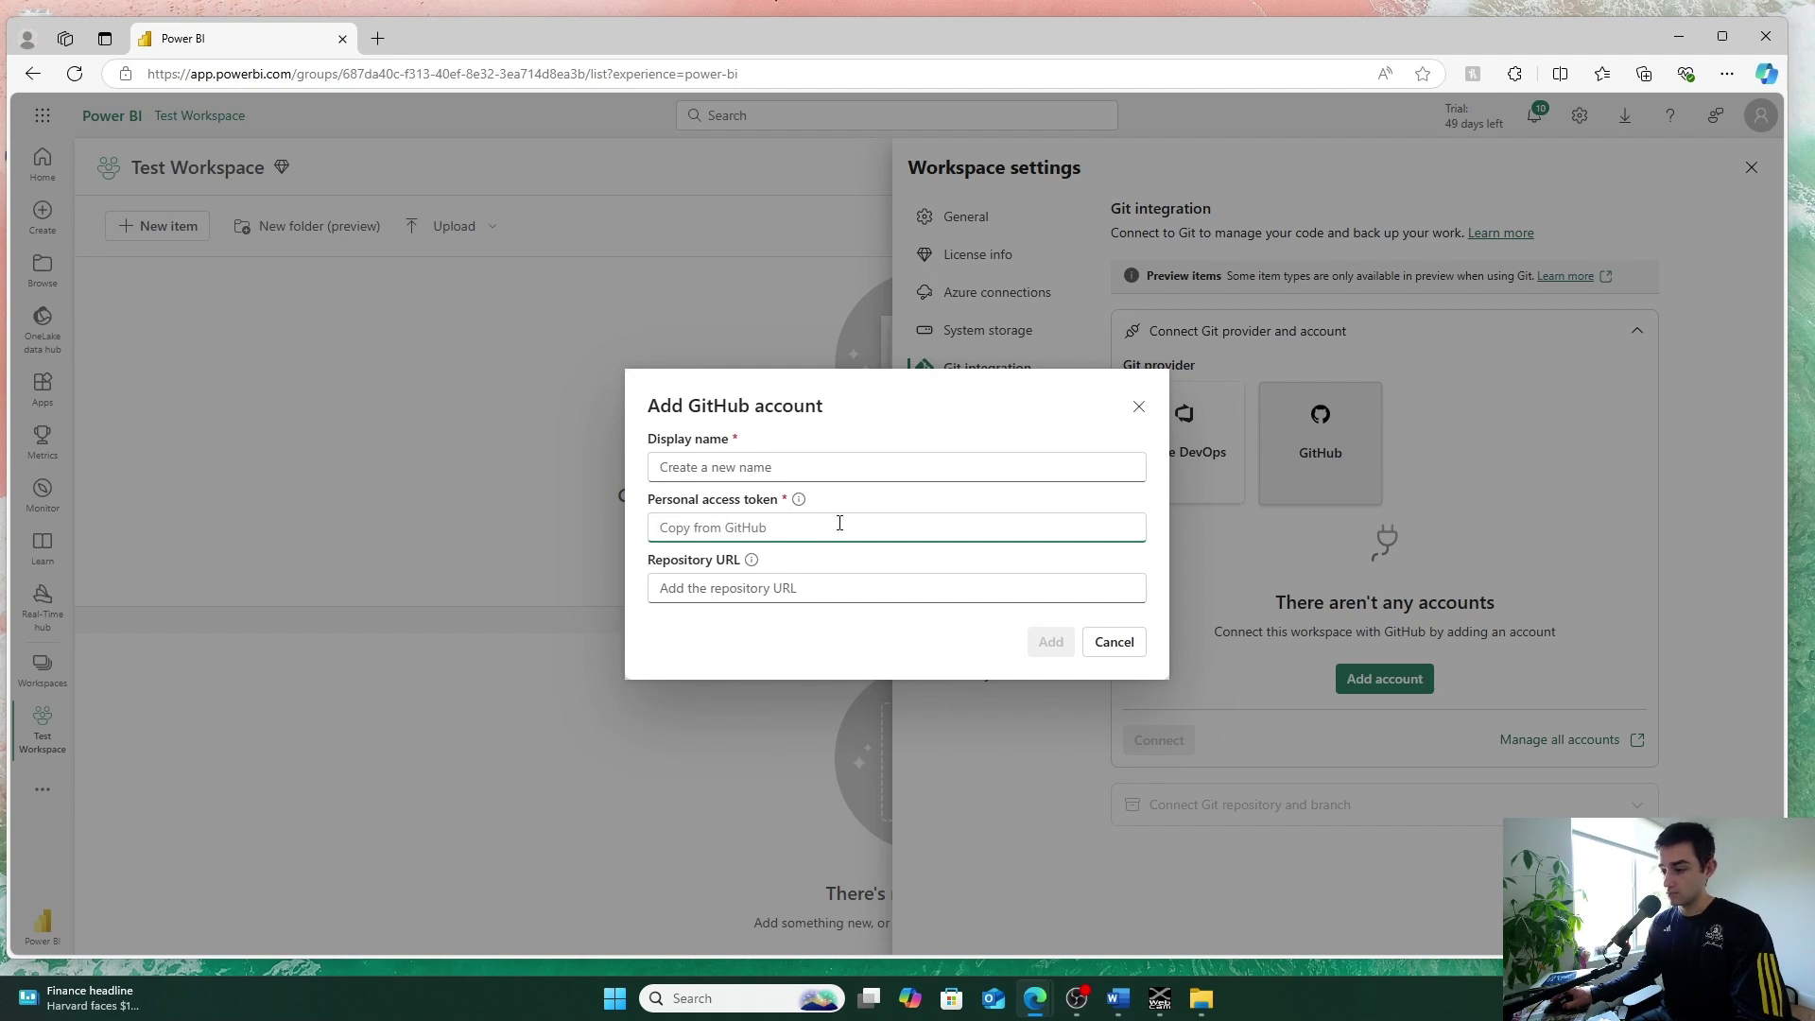
left_click(867, 592)
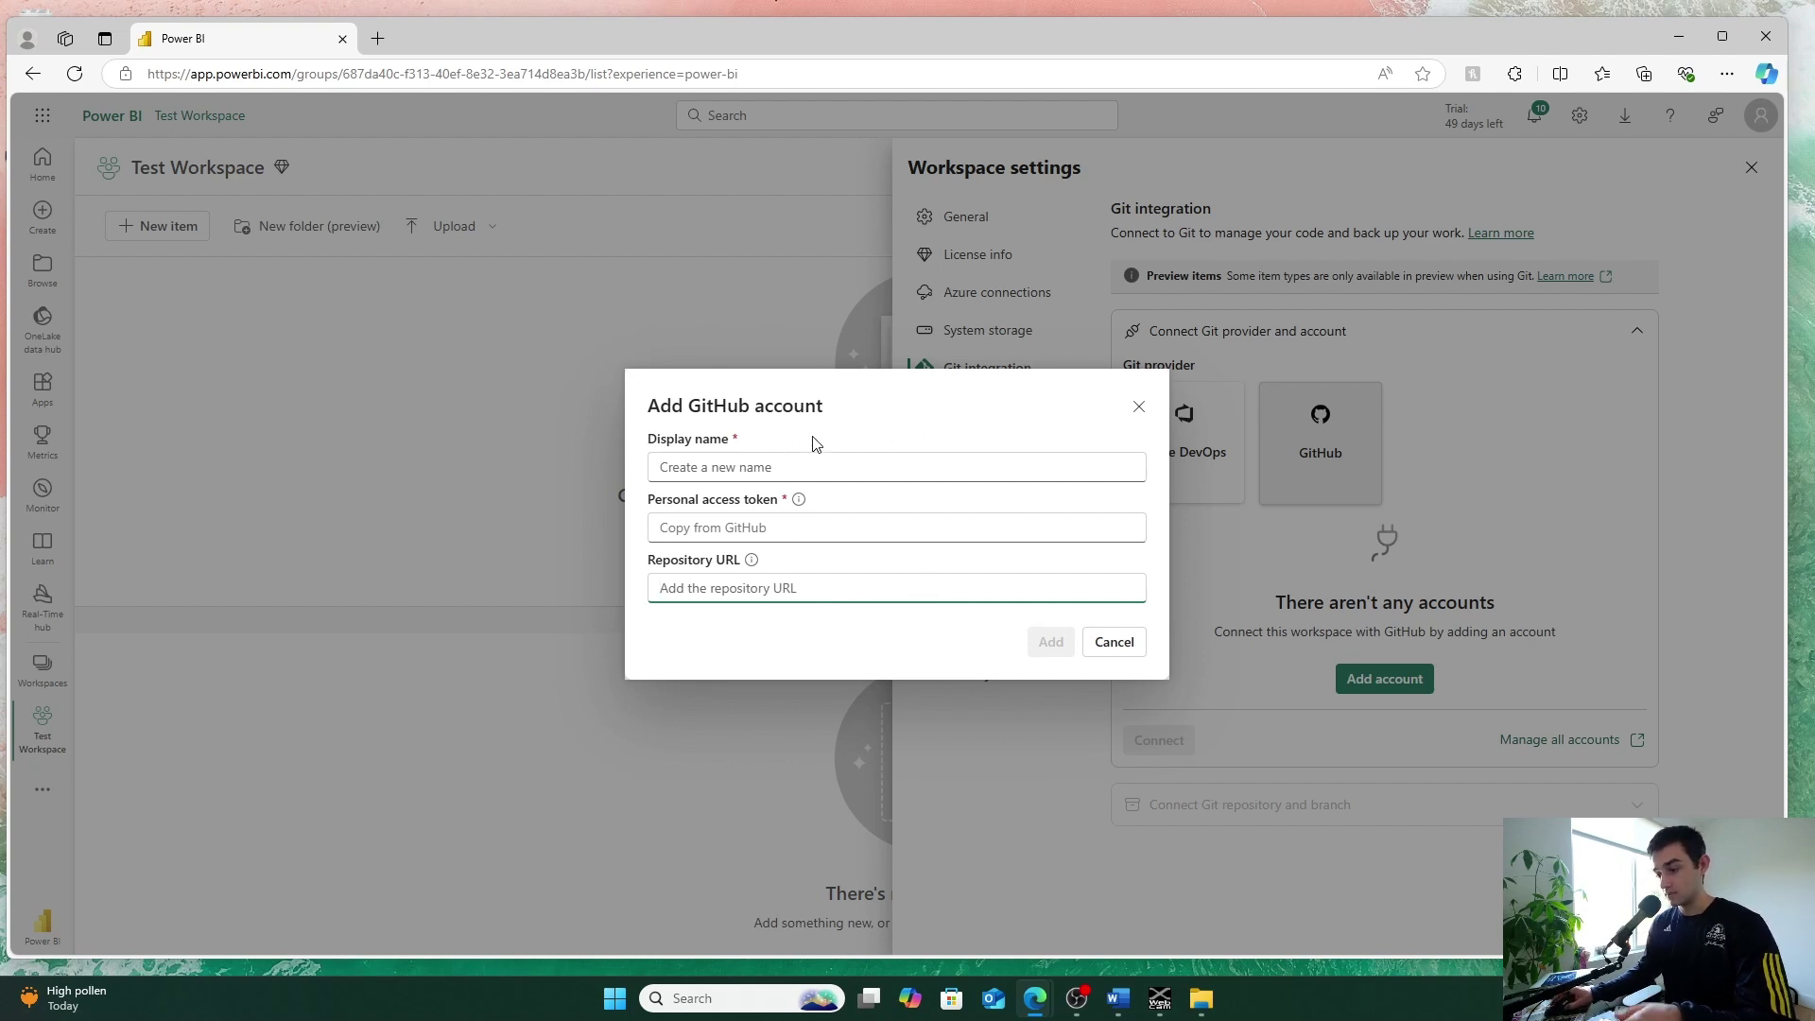
key("alt+Tab")
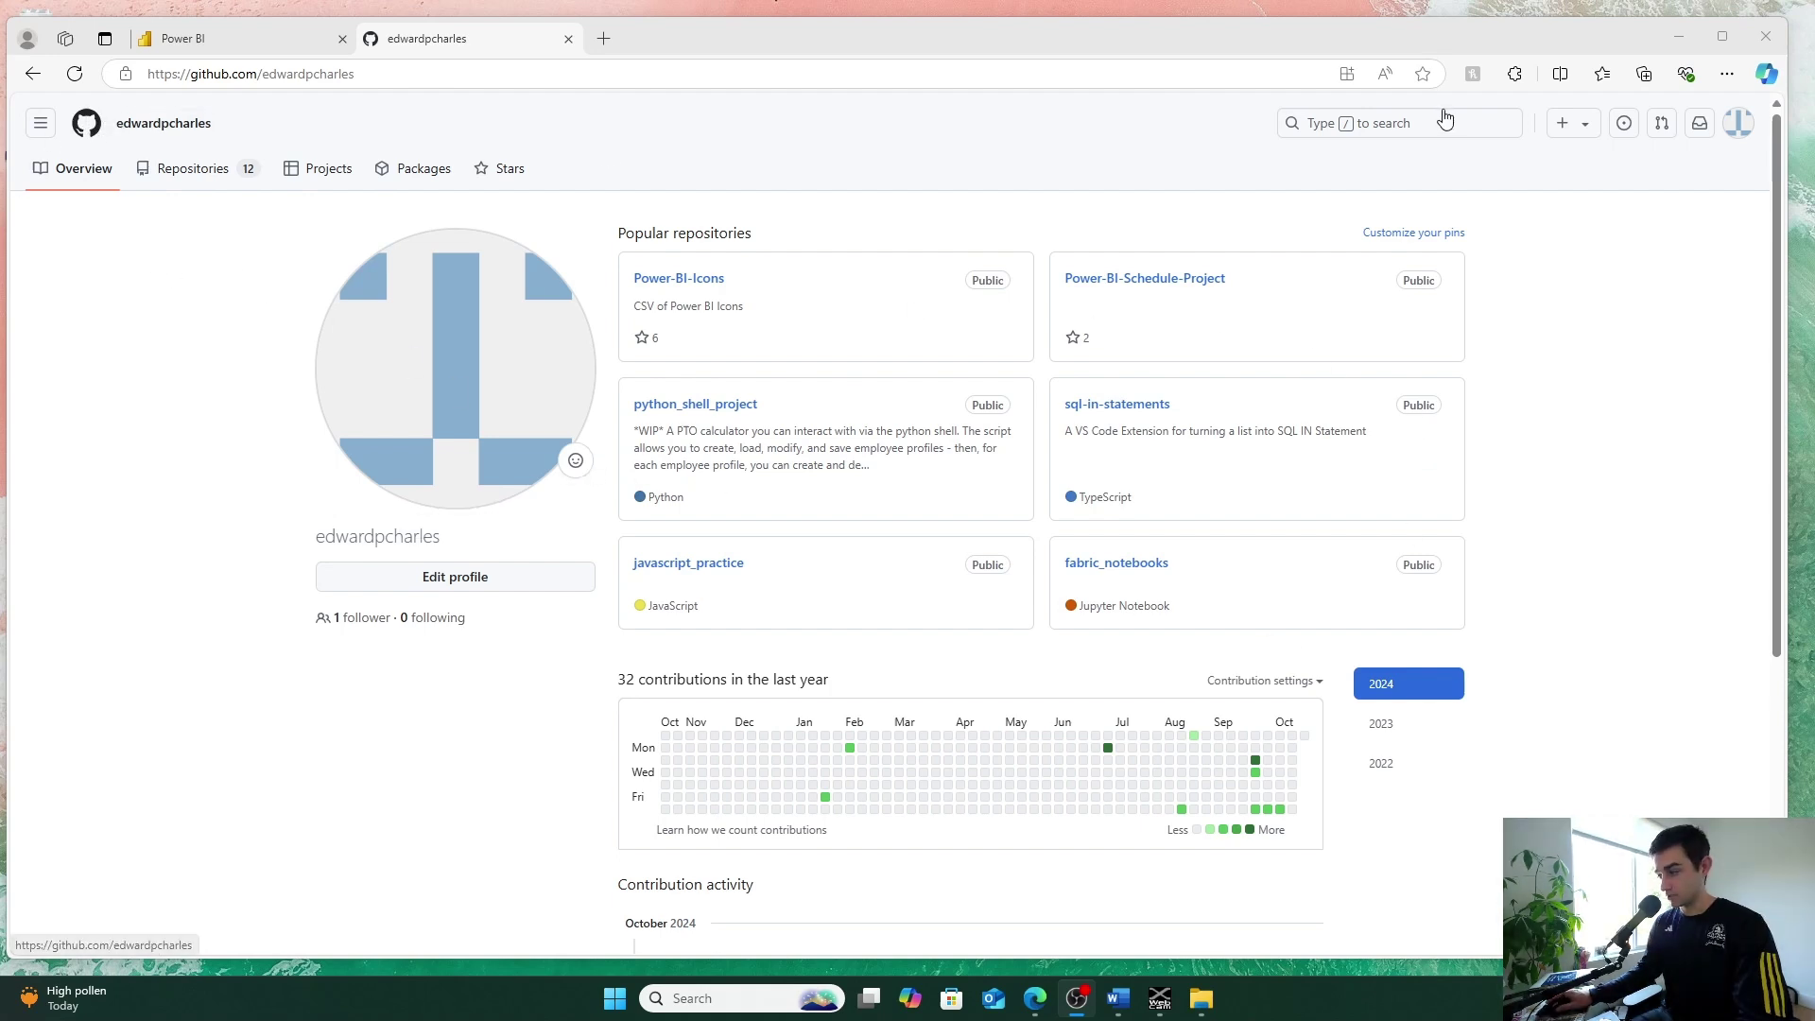
- Create a public GitHub repository named TestWorkspace
left_click(1587, 126)
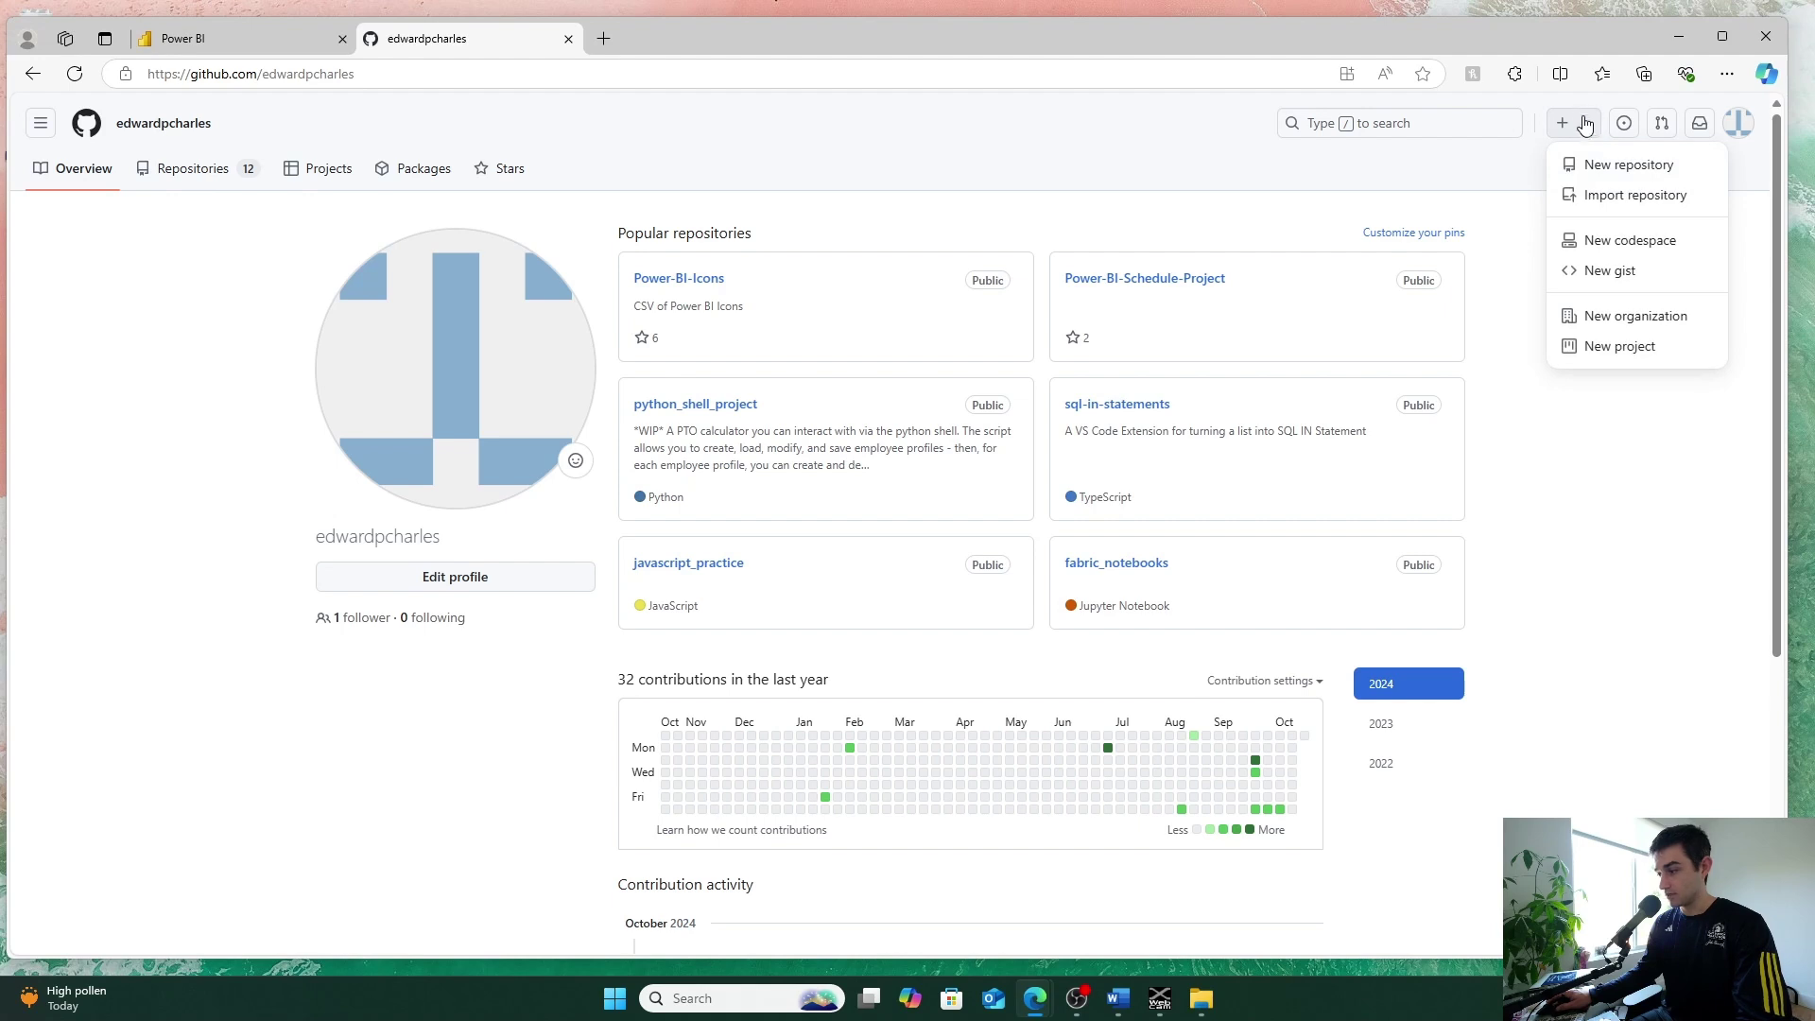
left_click(1607, 166)
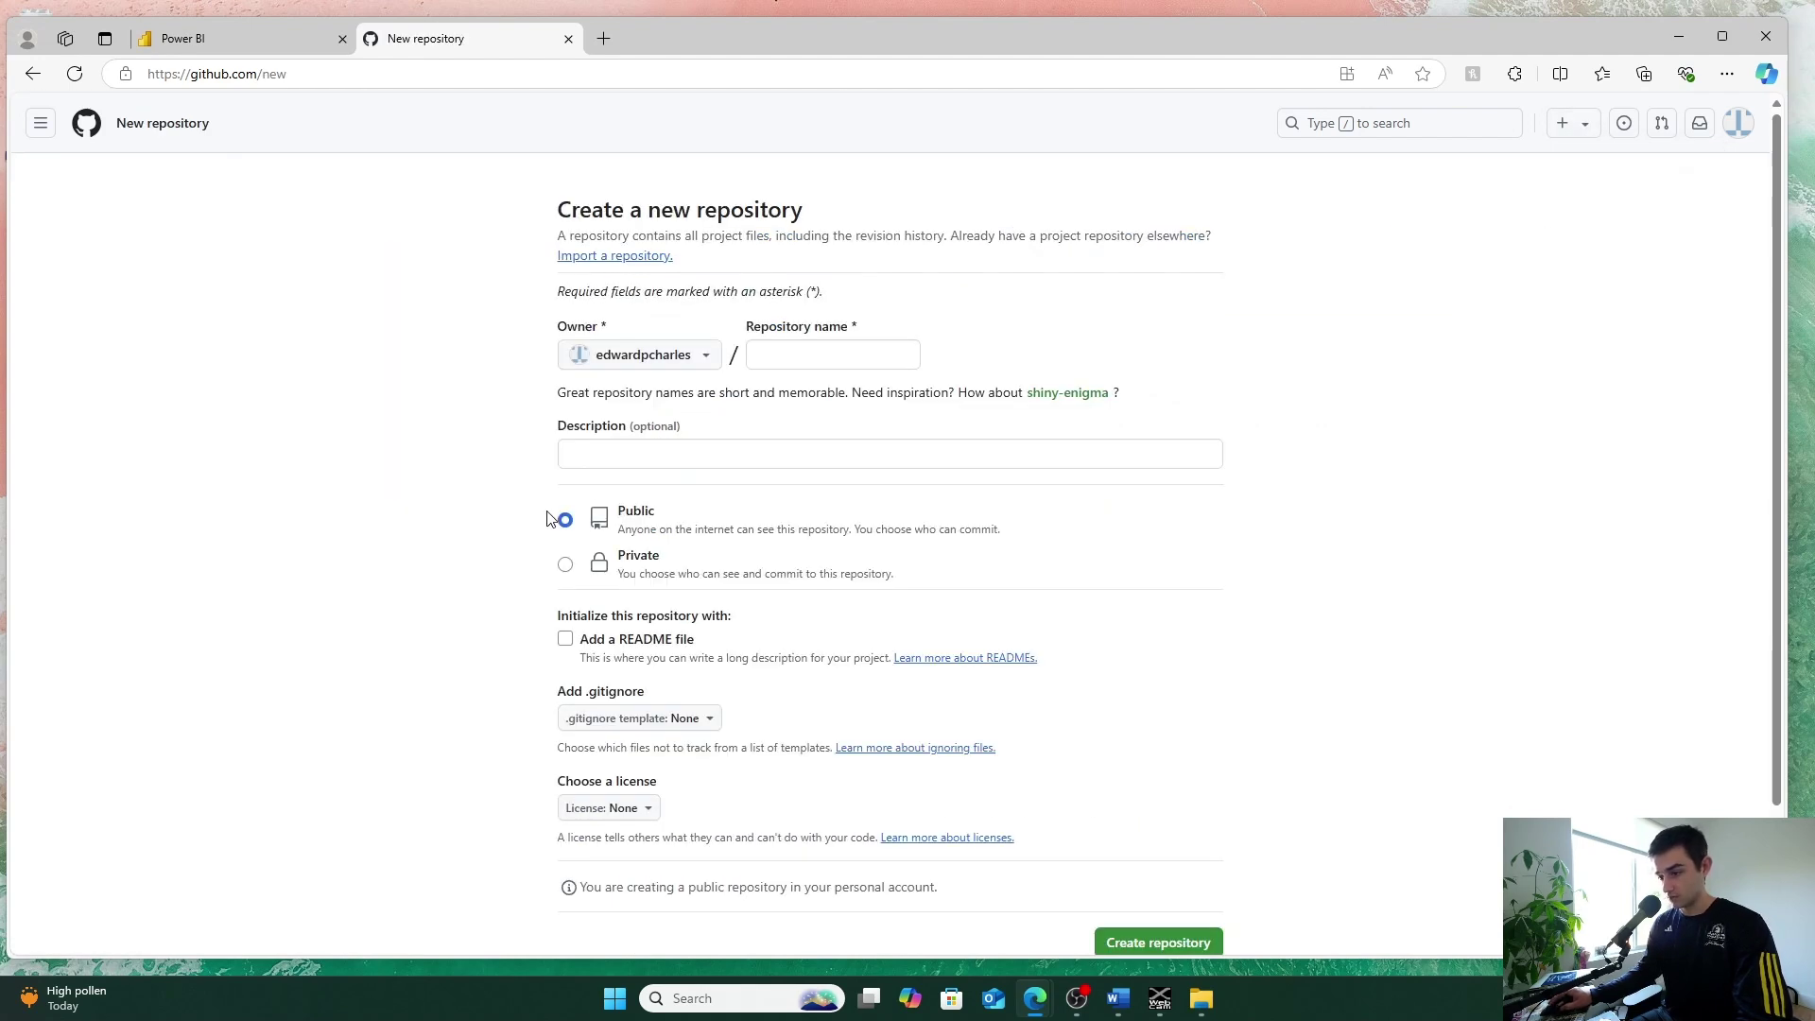
left_click(859, 362)
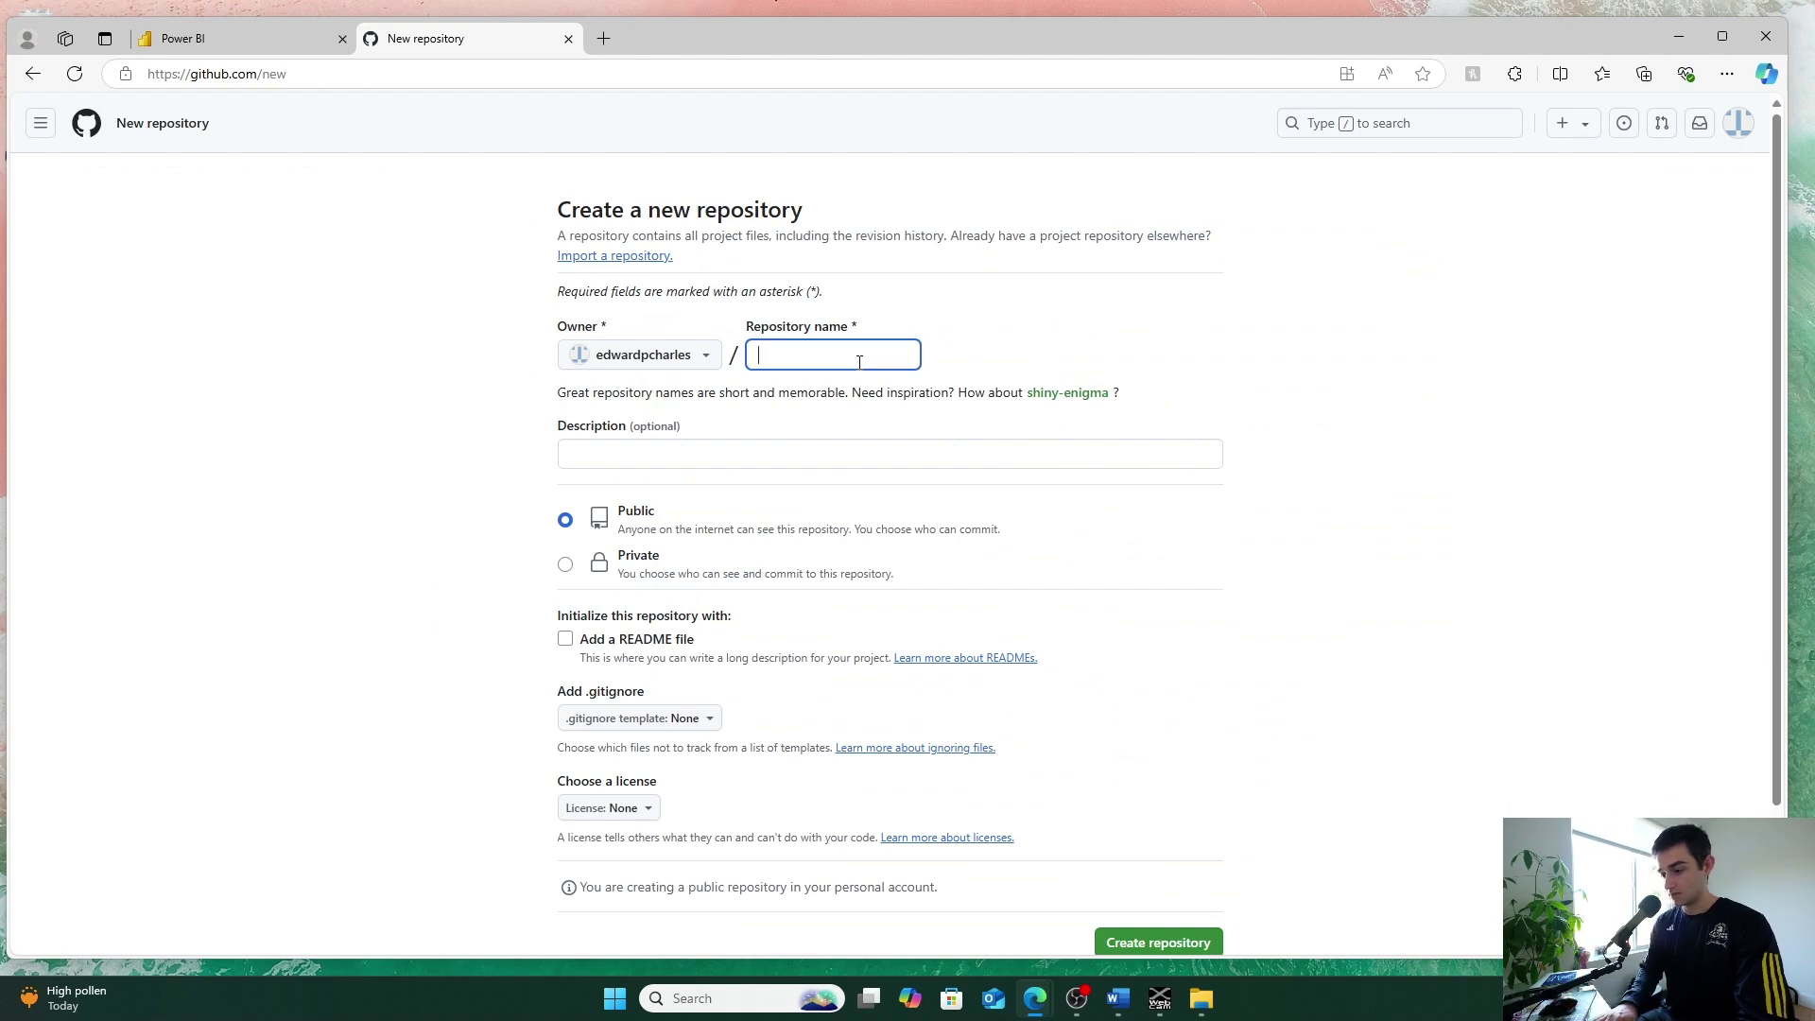
type("TestWork")
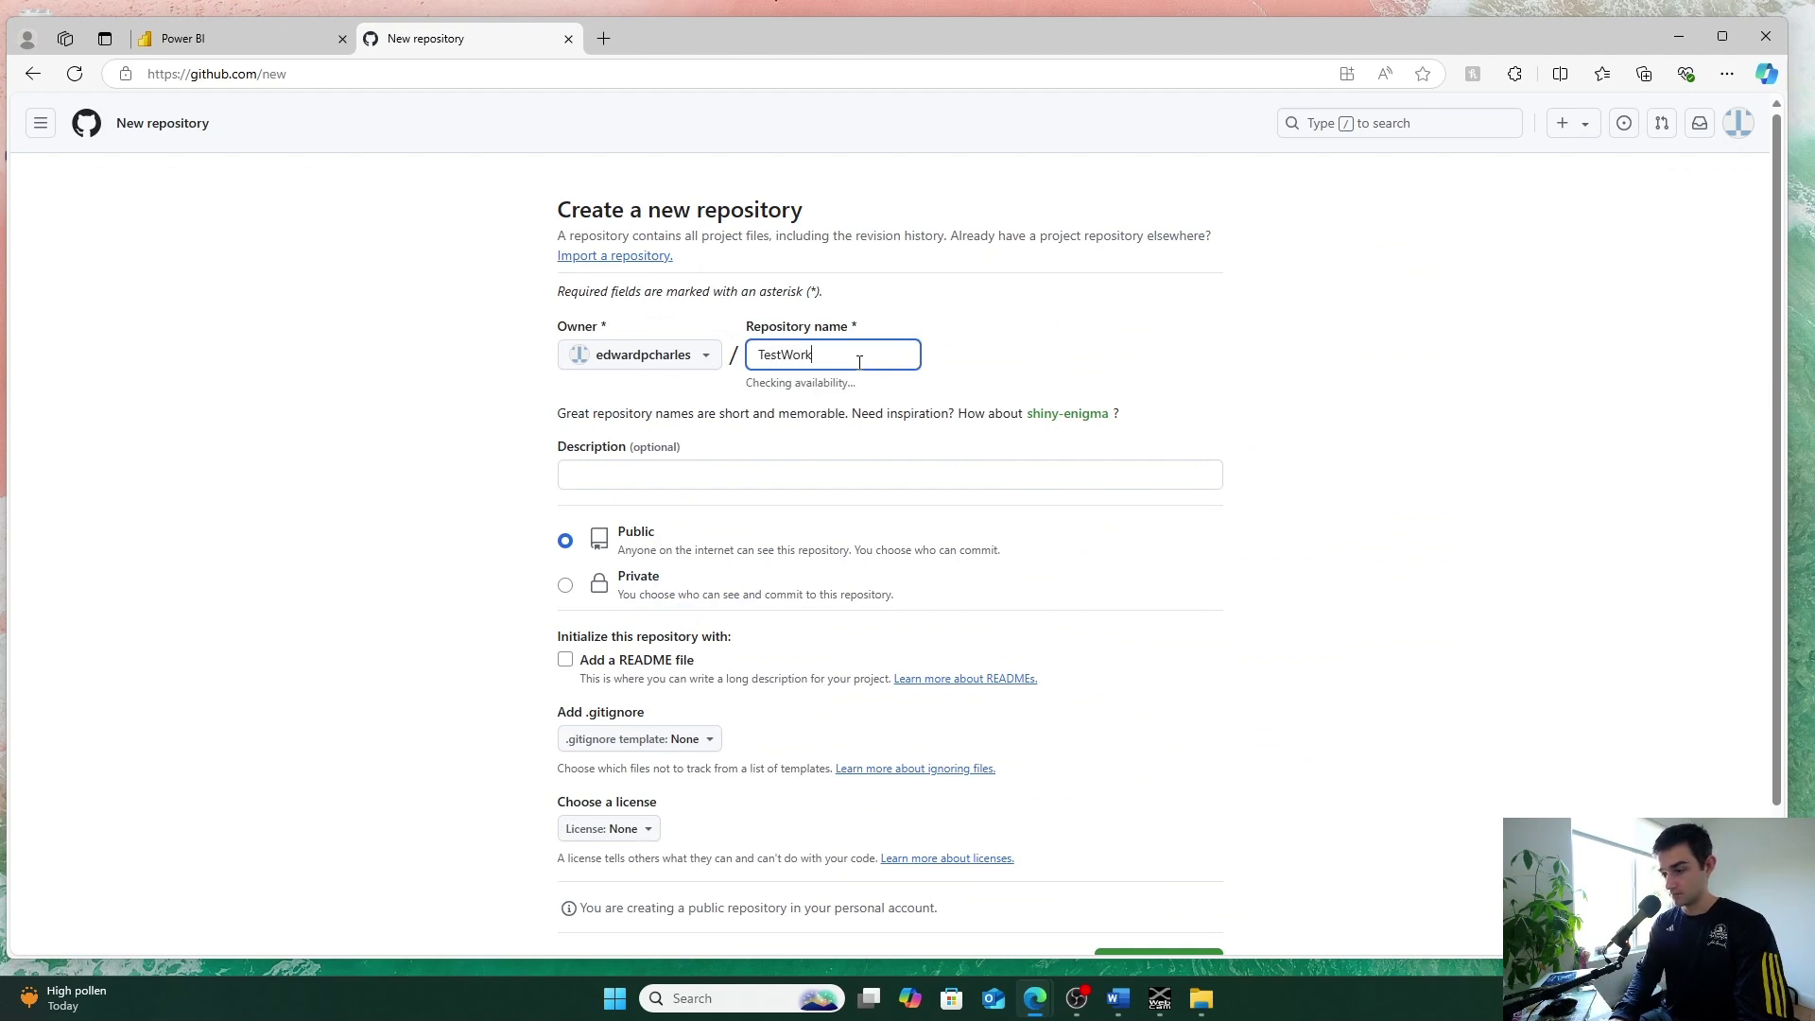
type("space")
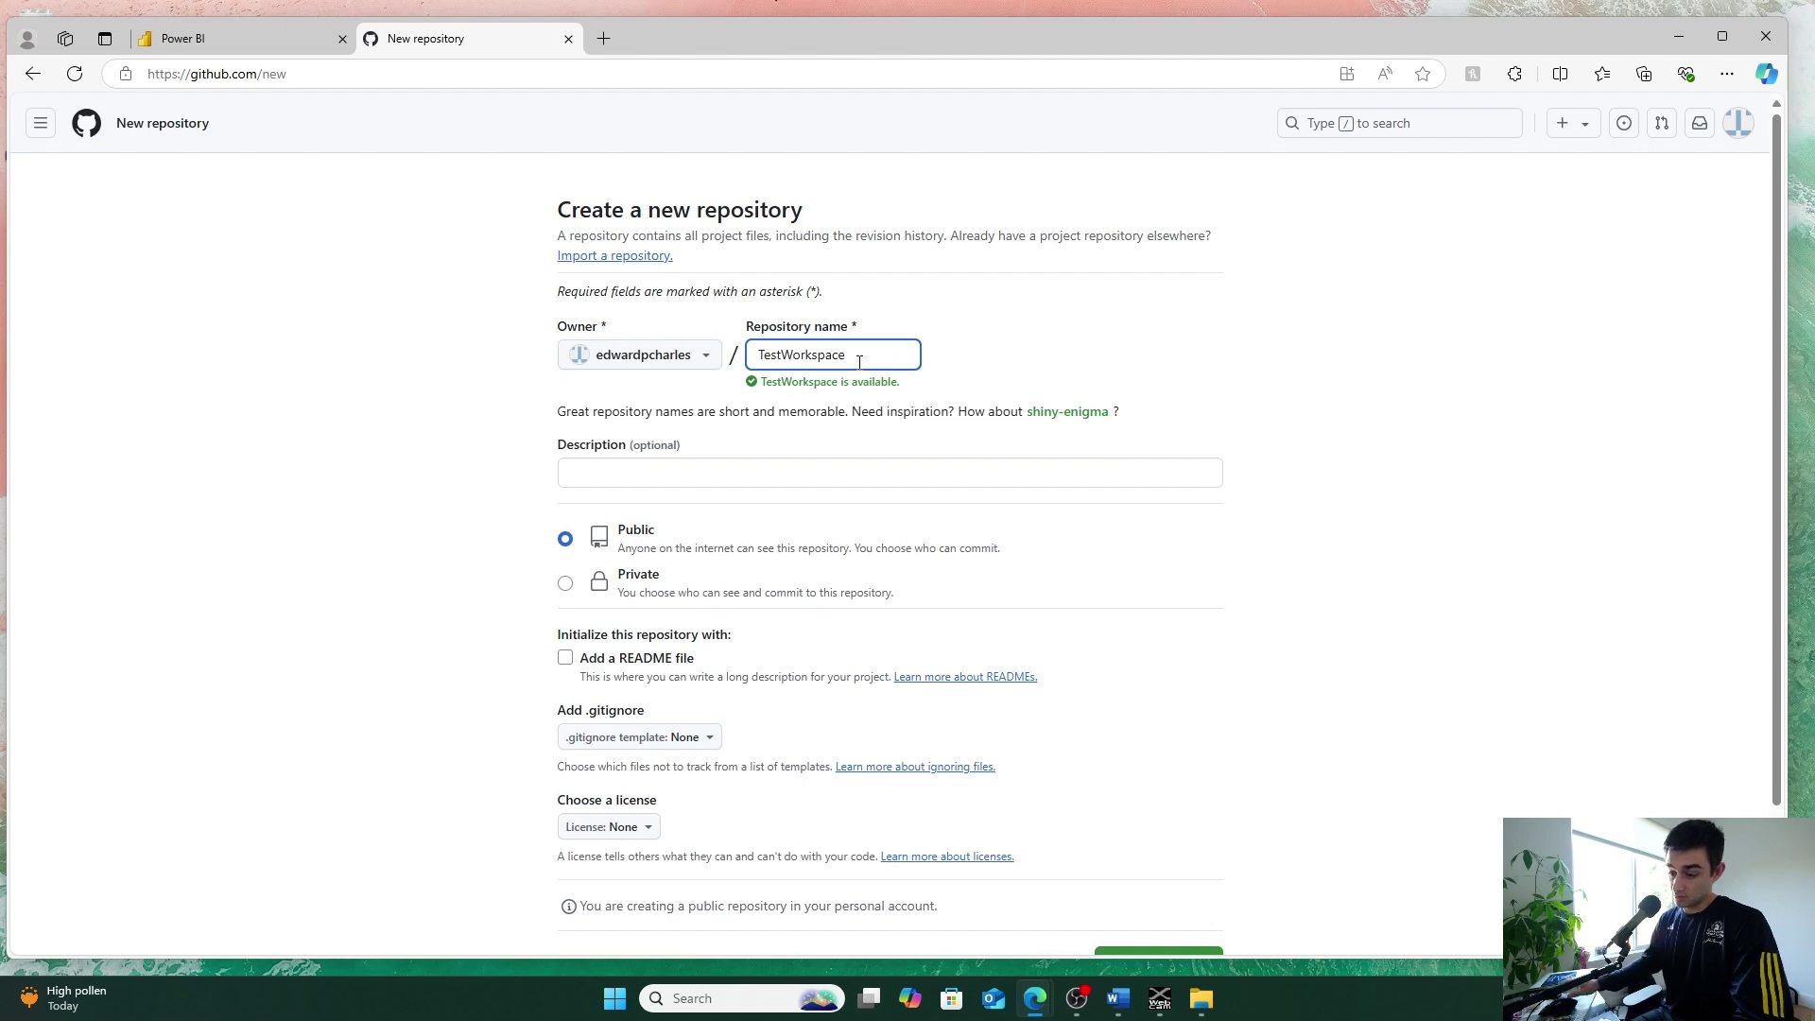
scroll(753, 672, "down", 1)
scroll(788, 532, "up", 1)
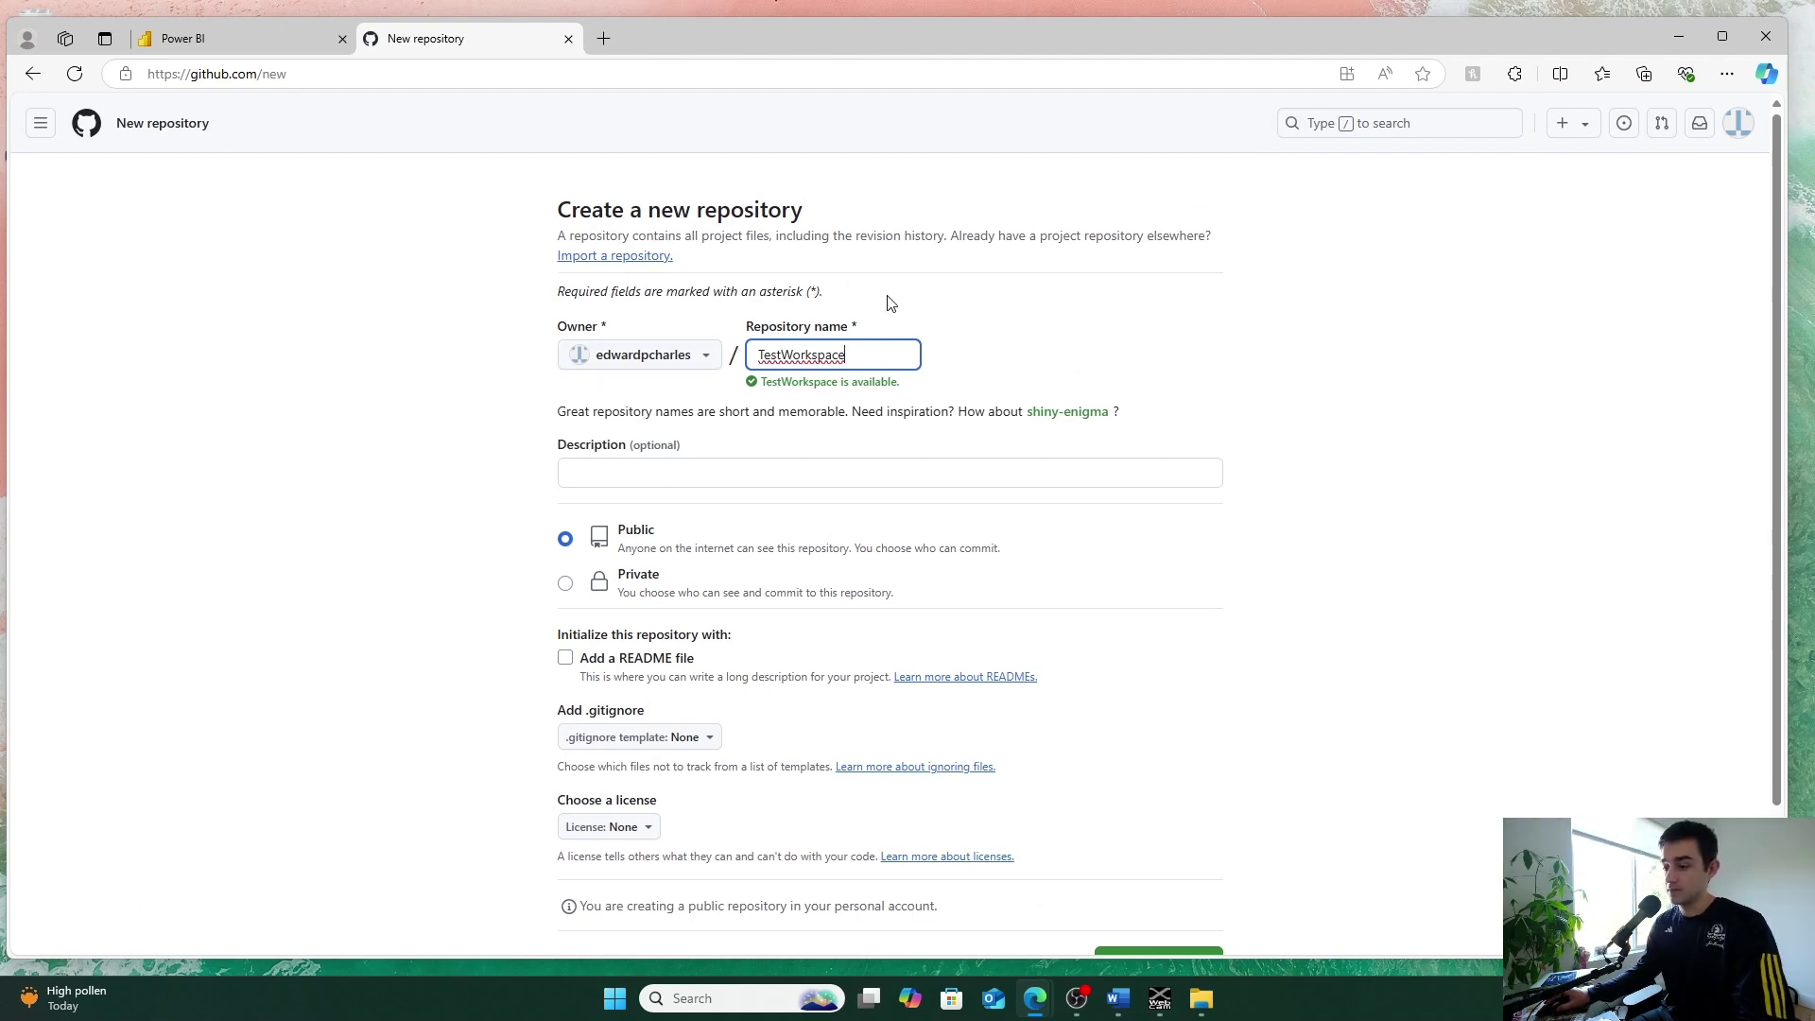
scroll(717, 490, "down", 2)
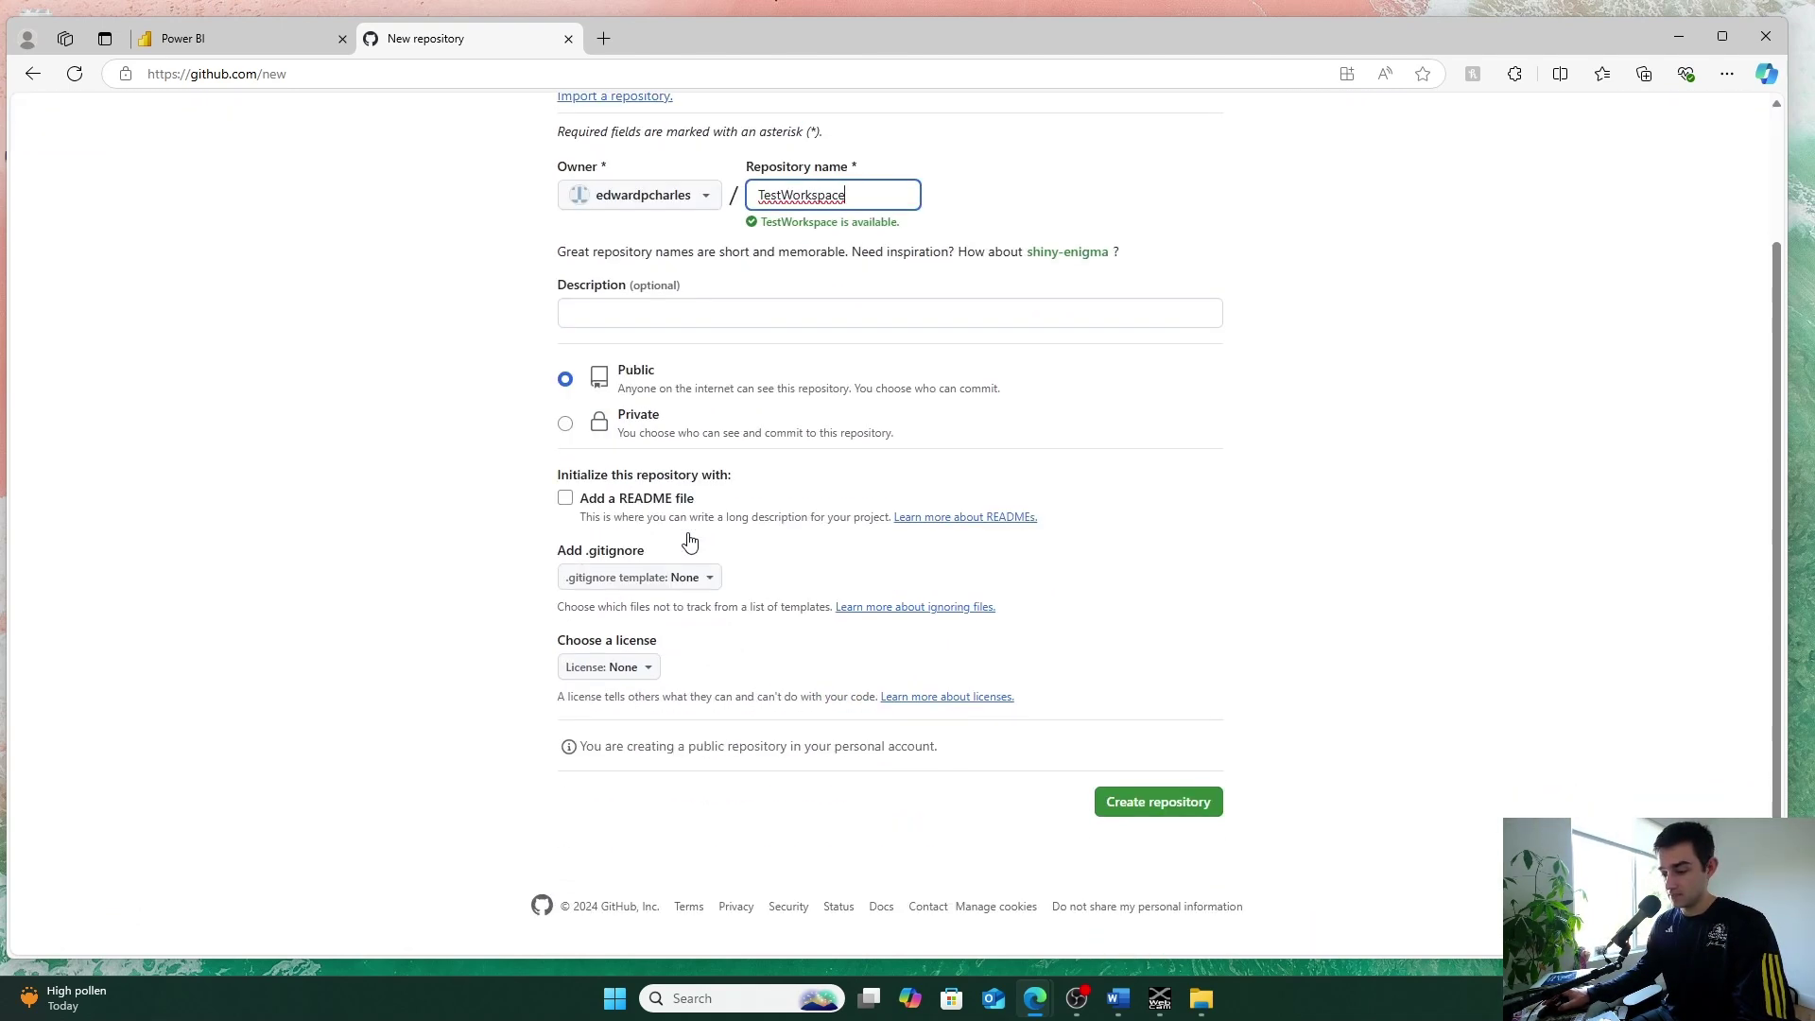
left_click(1182, 809)
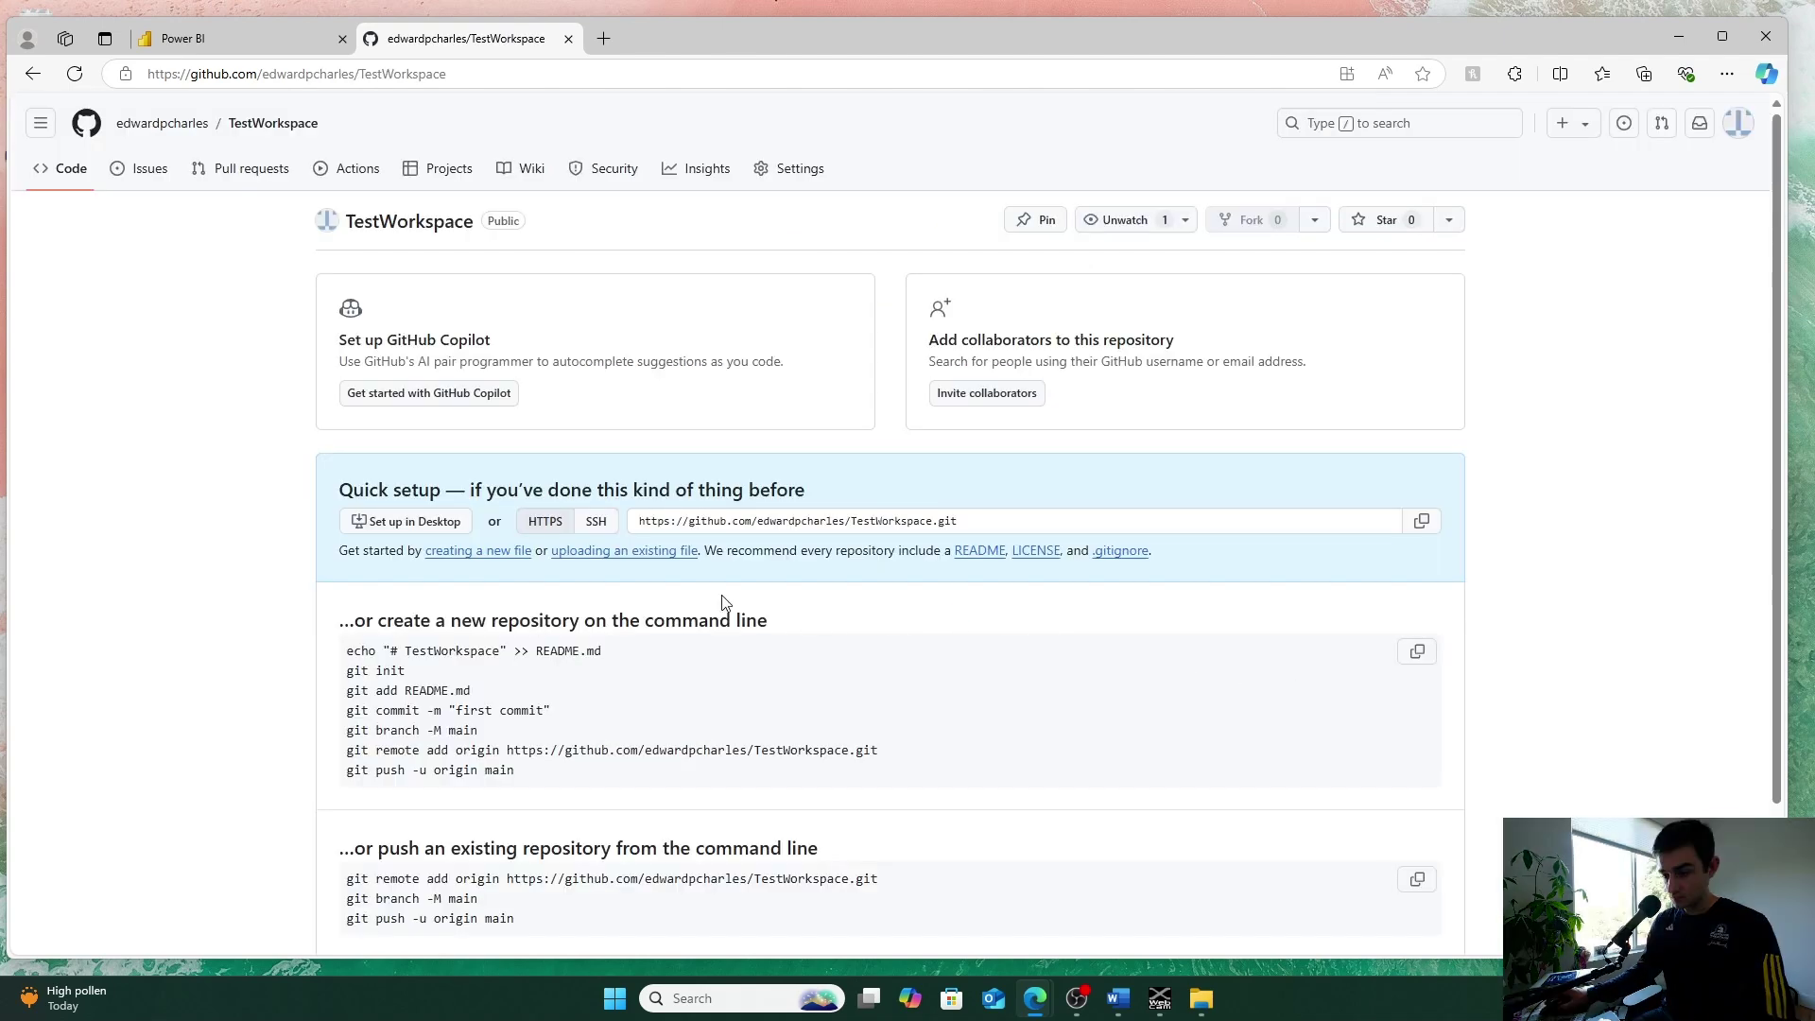
- Open GitHub account settings from the profile menu
scroll(700, 593, "down", 1)
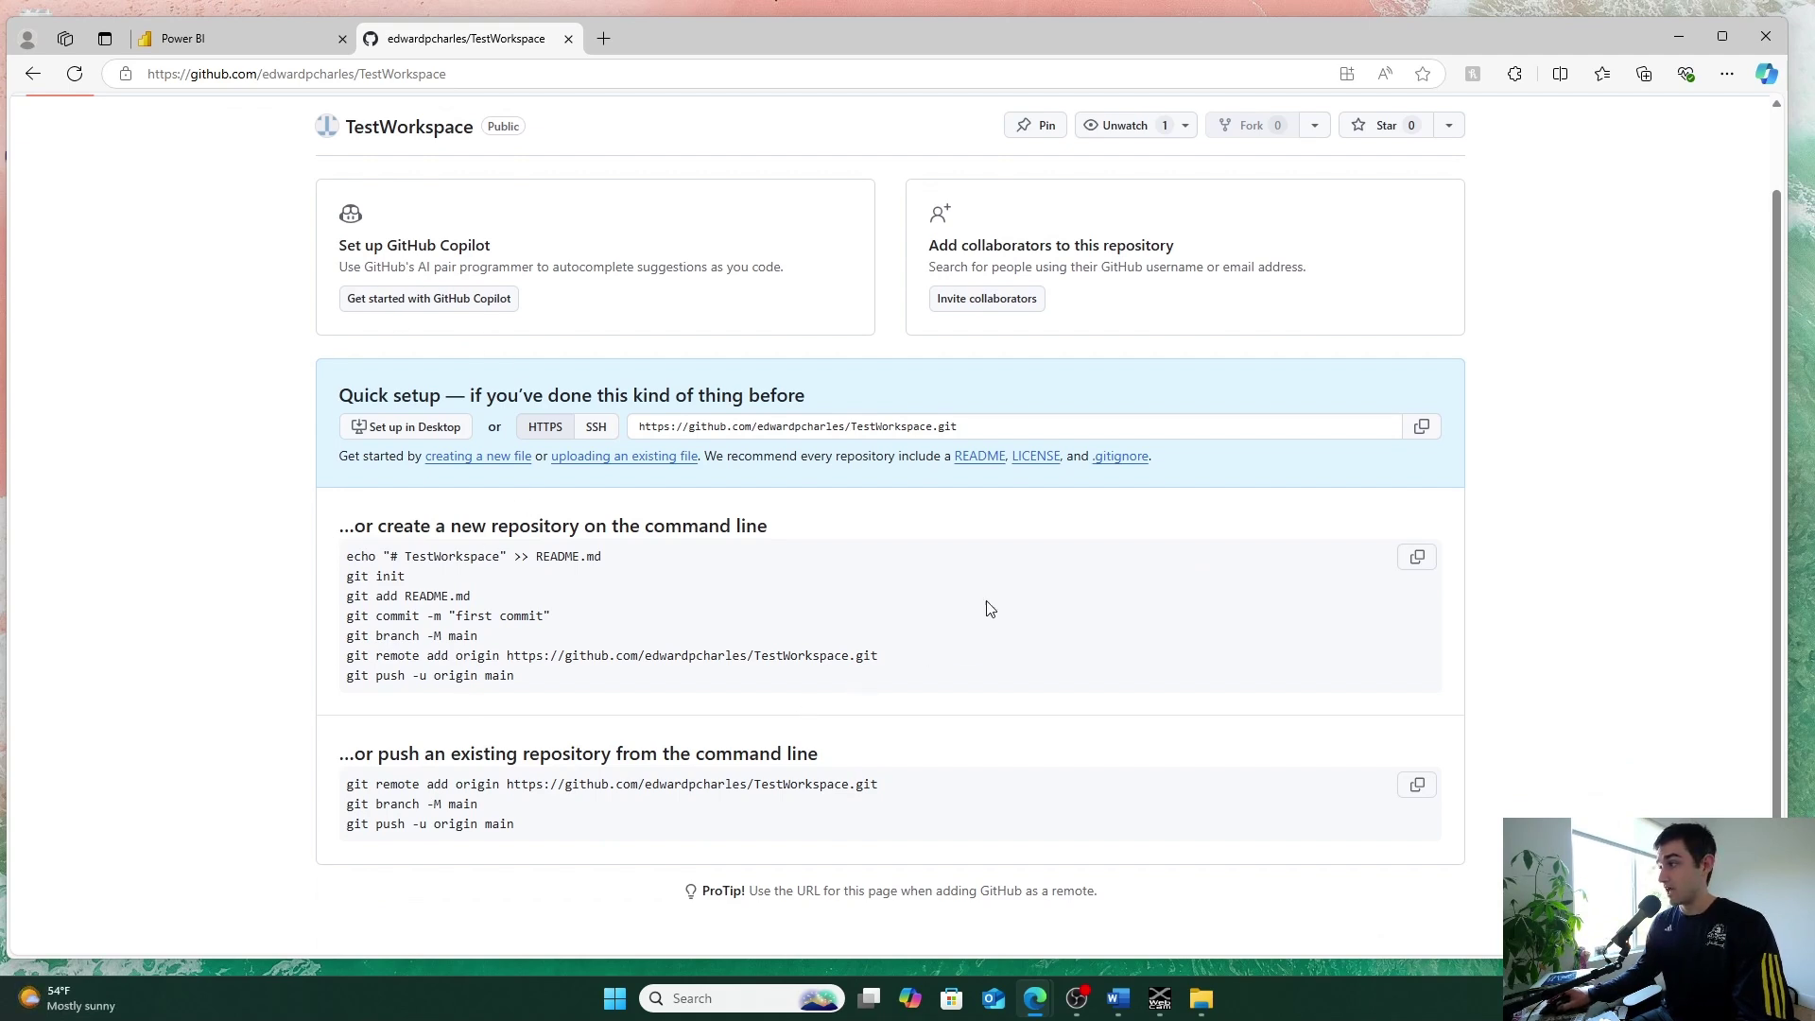
scroll(625, 525, "up", 1)
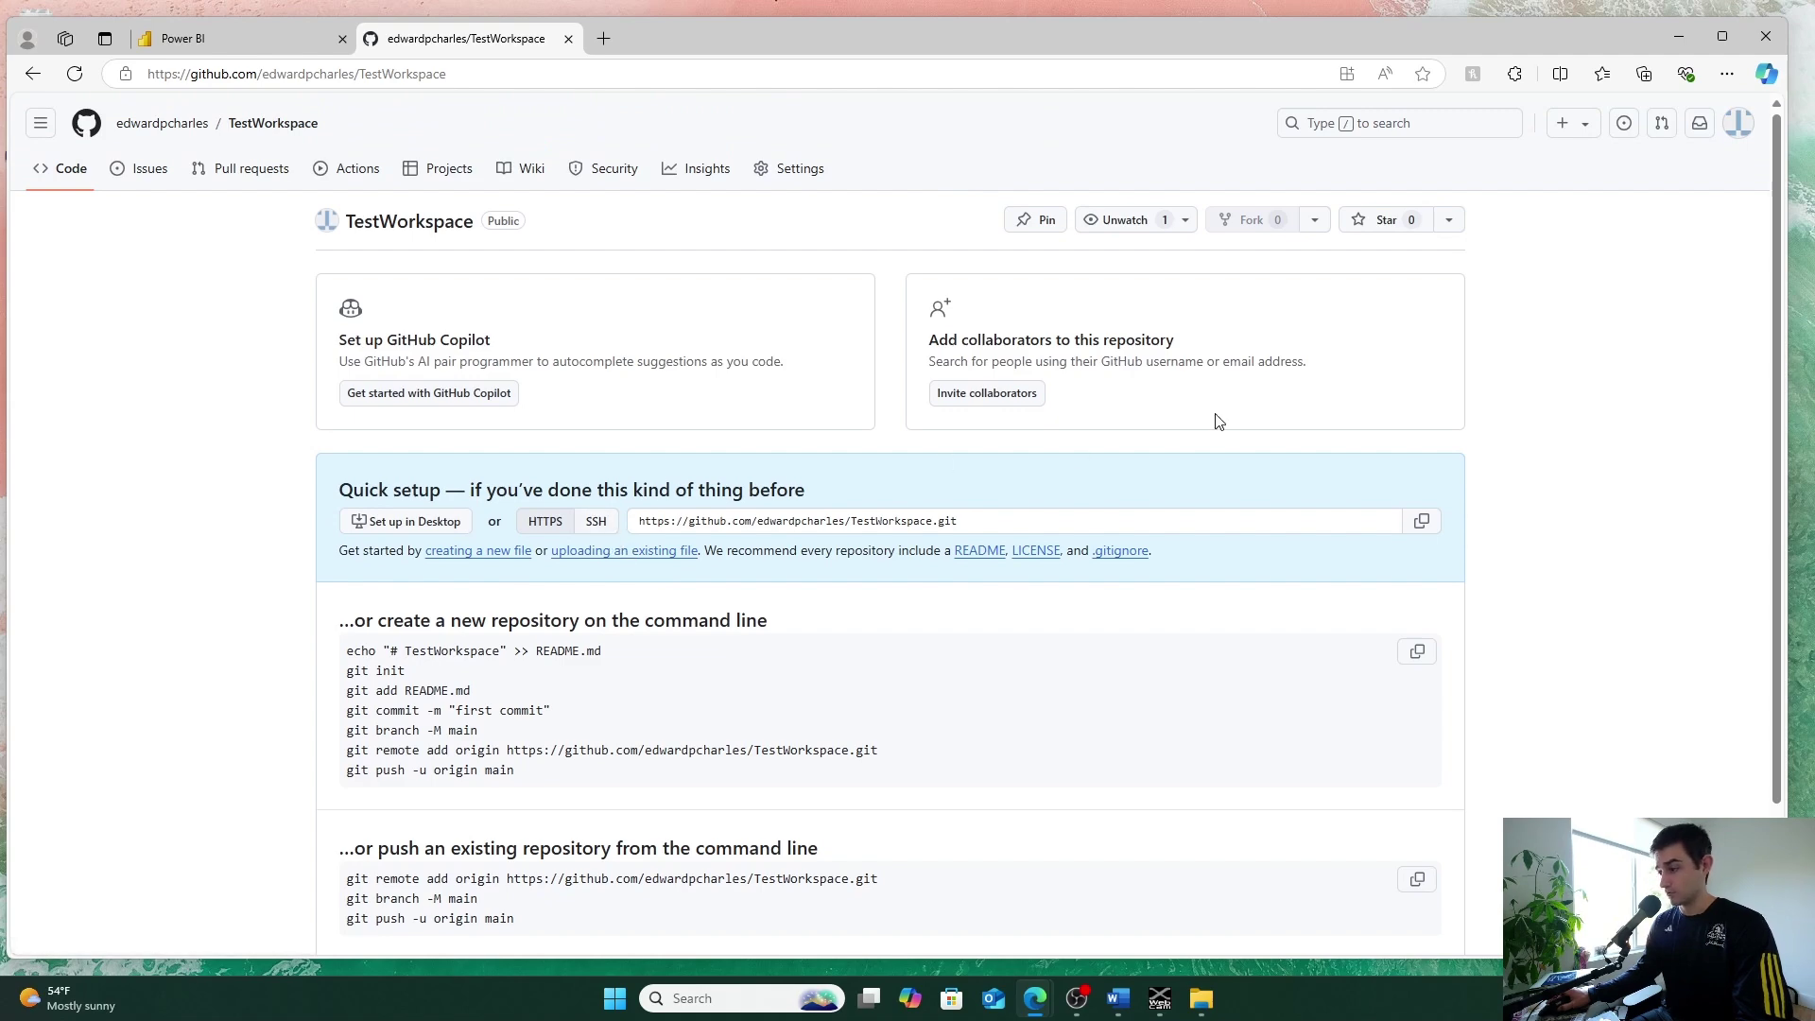
left_click(1739, 124)
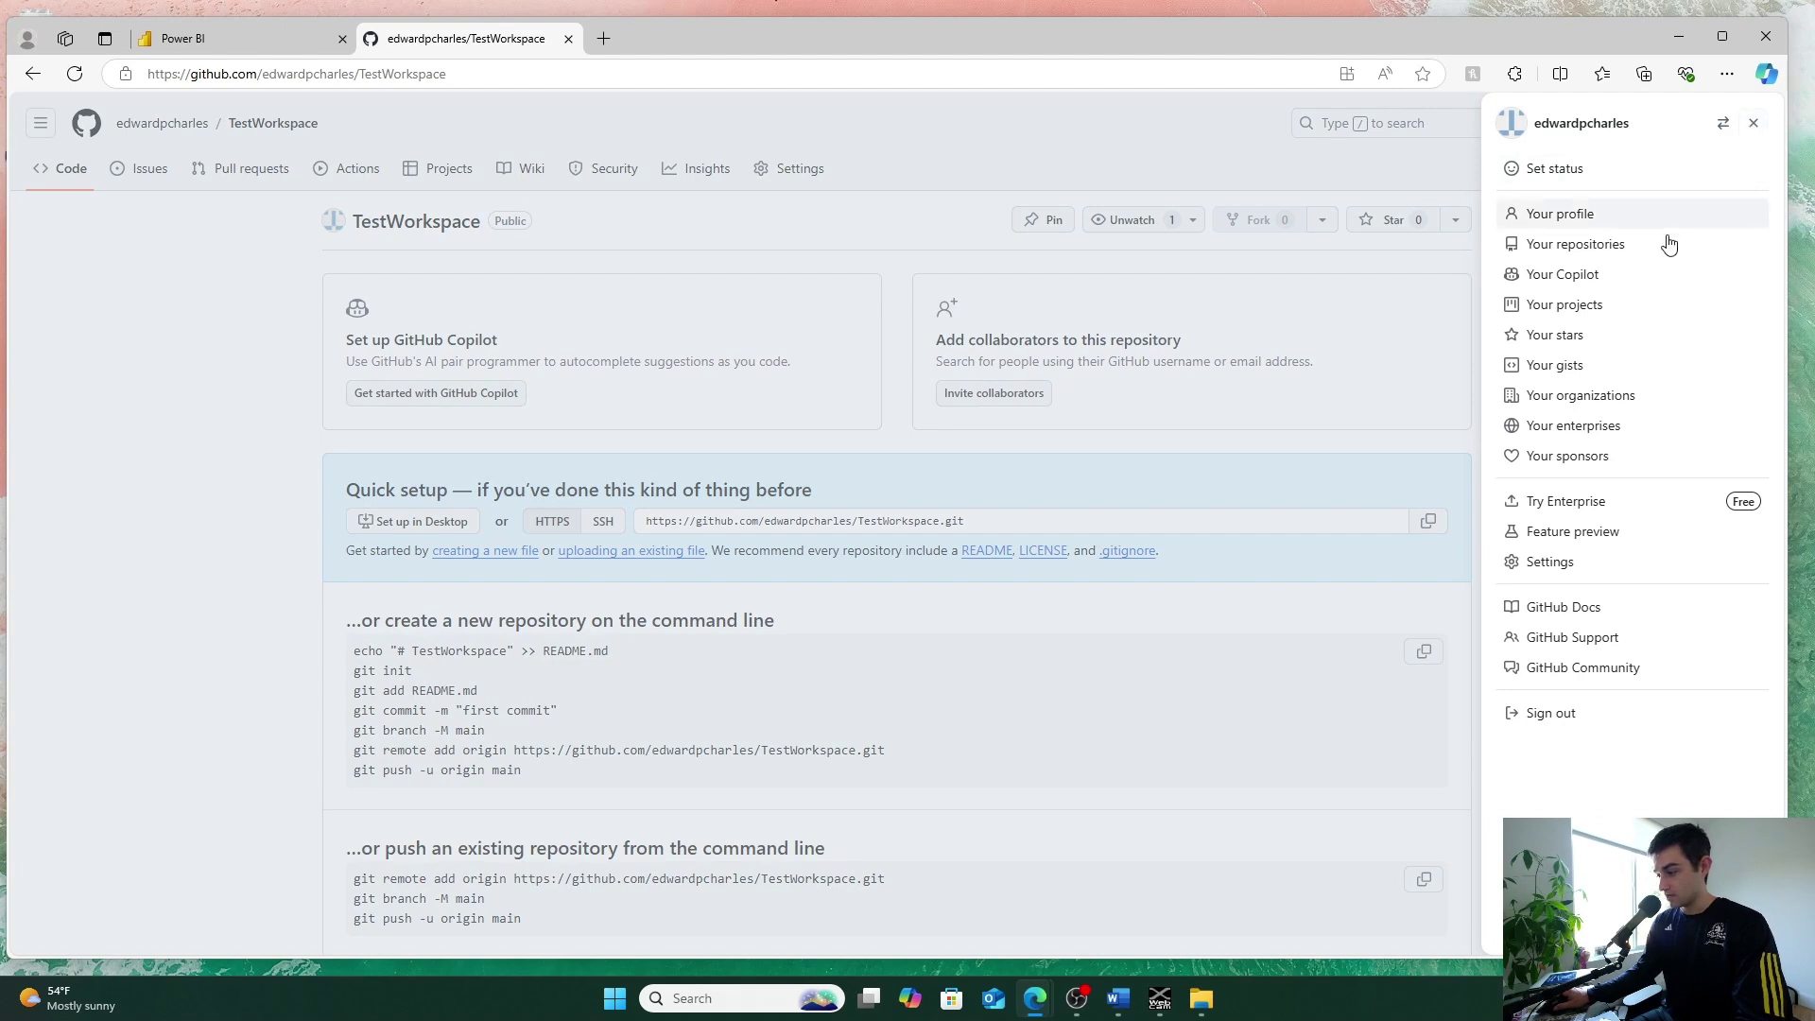
left_click(1569, 567)
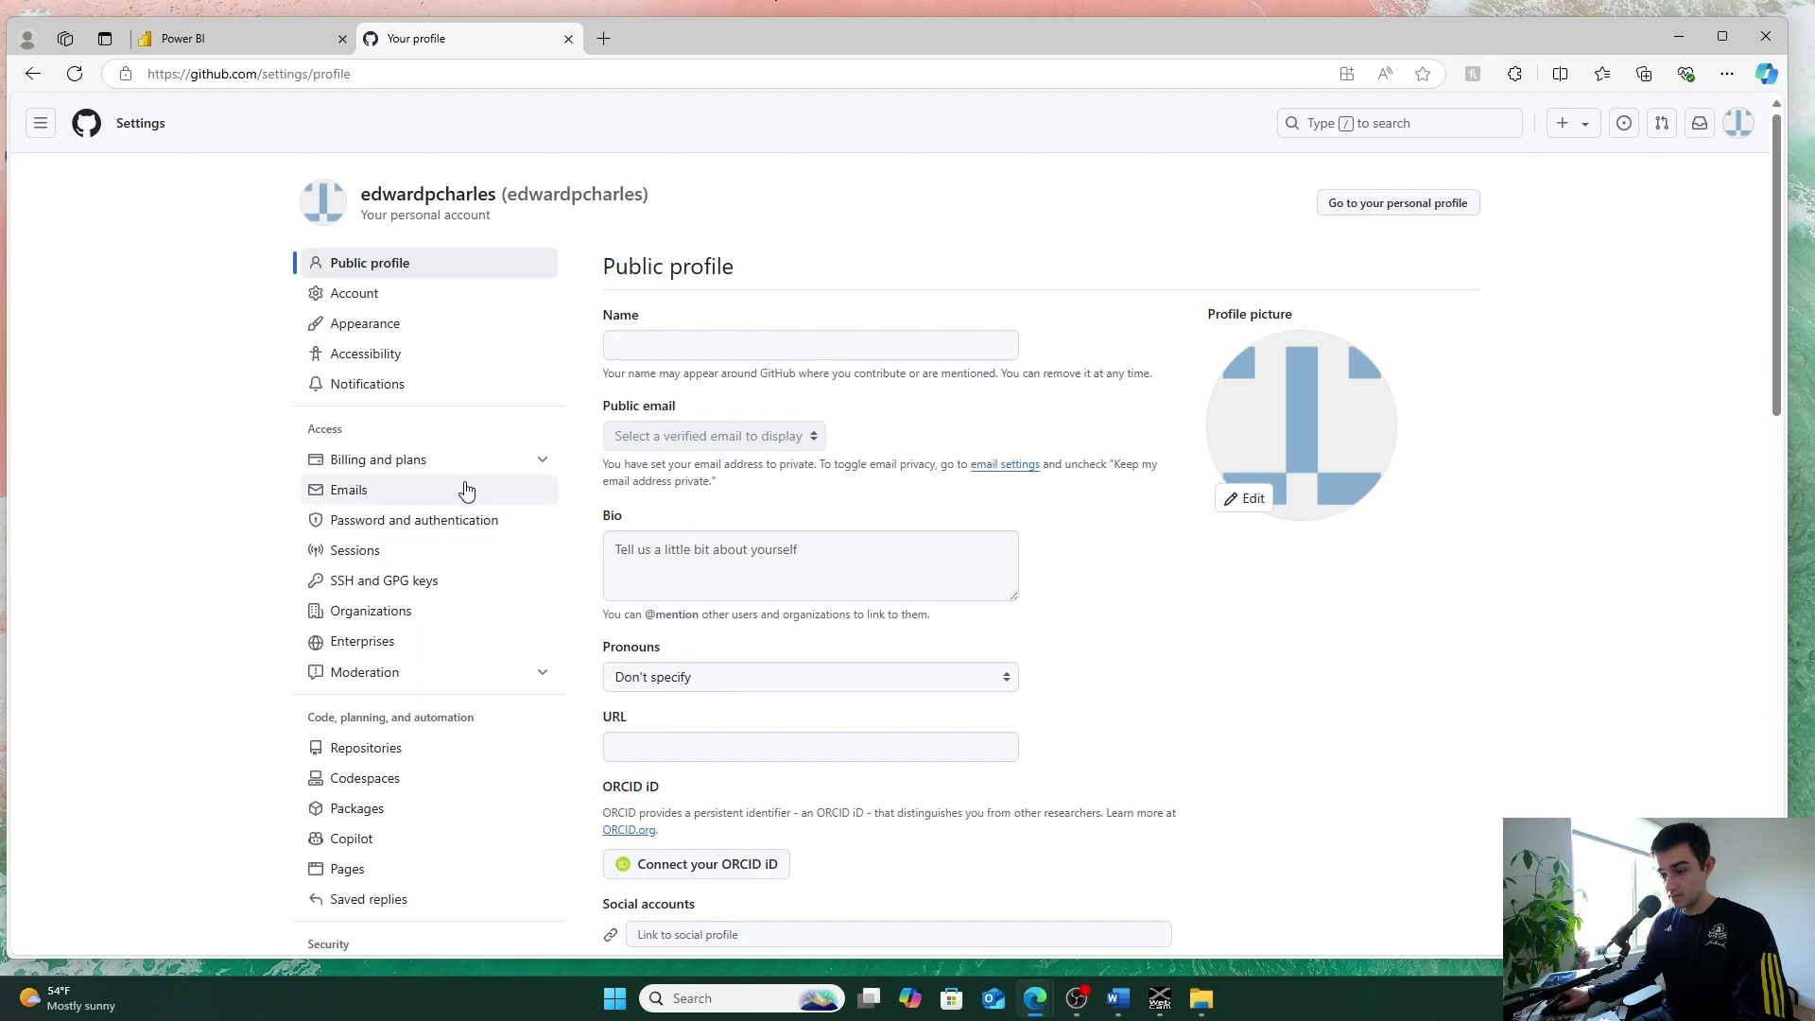
scroll(445, 457, "down", 10)
scroll(449, 458, "up", 5)
scroll(445, 457, "up", 4)
scroll(440, 464, "down", 12)
scroll(434, 470, "up", 1)
scroll(434, 470, "up", 3)
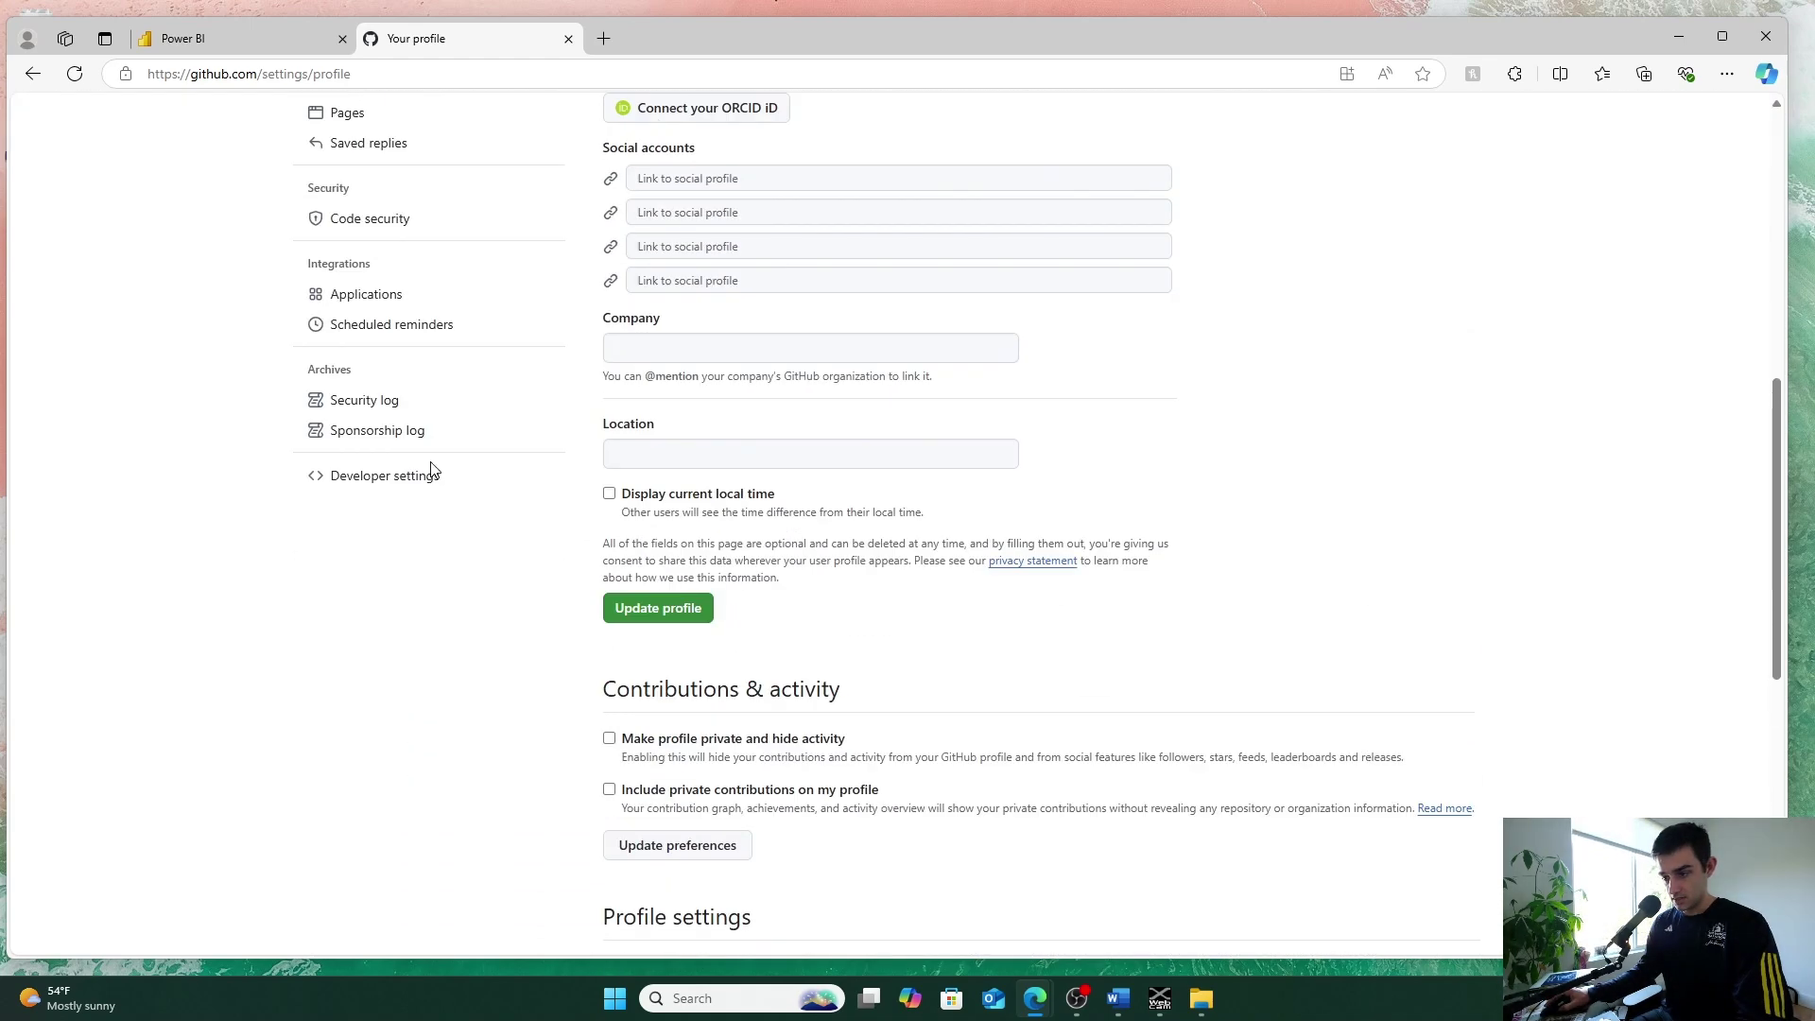
- Browse to classic personal access tokens, view the Generate new token choices, then close the tab
left_click(379, 487)
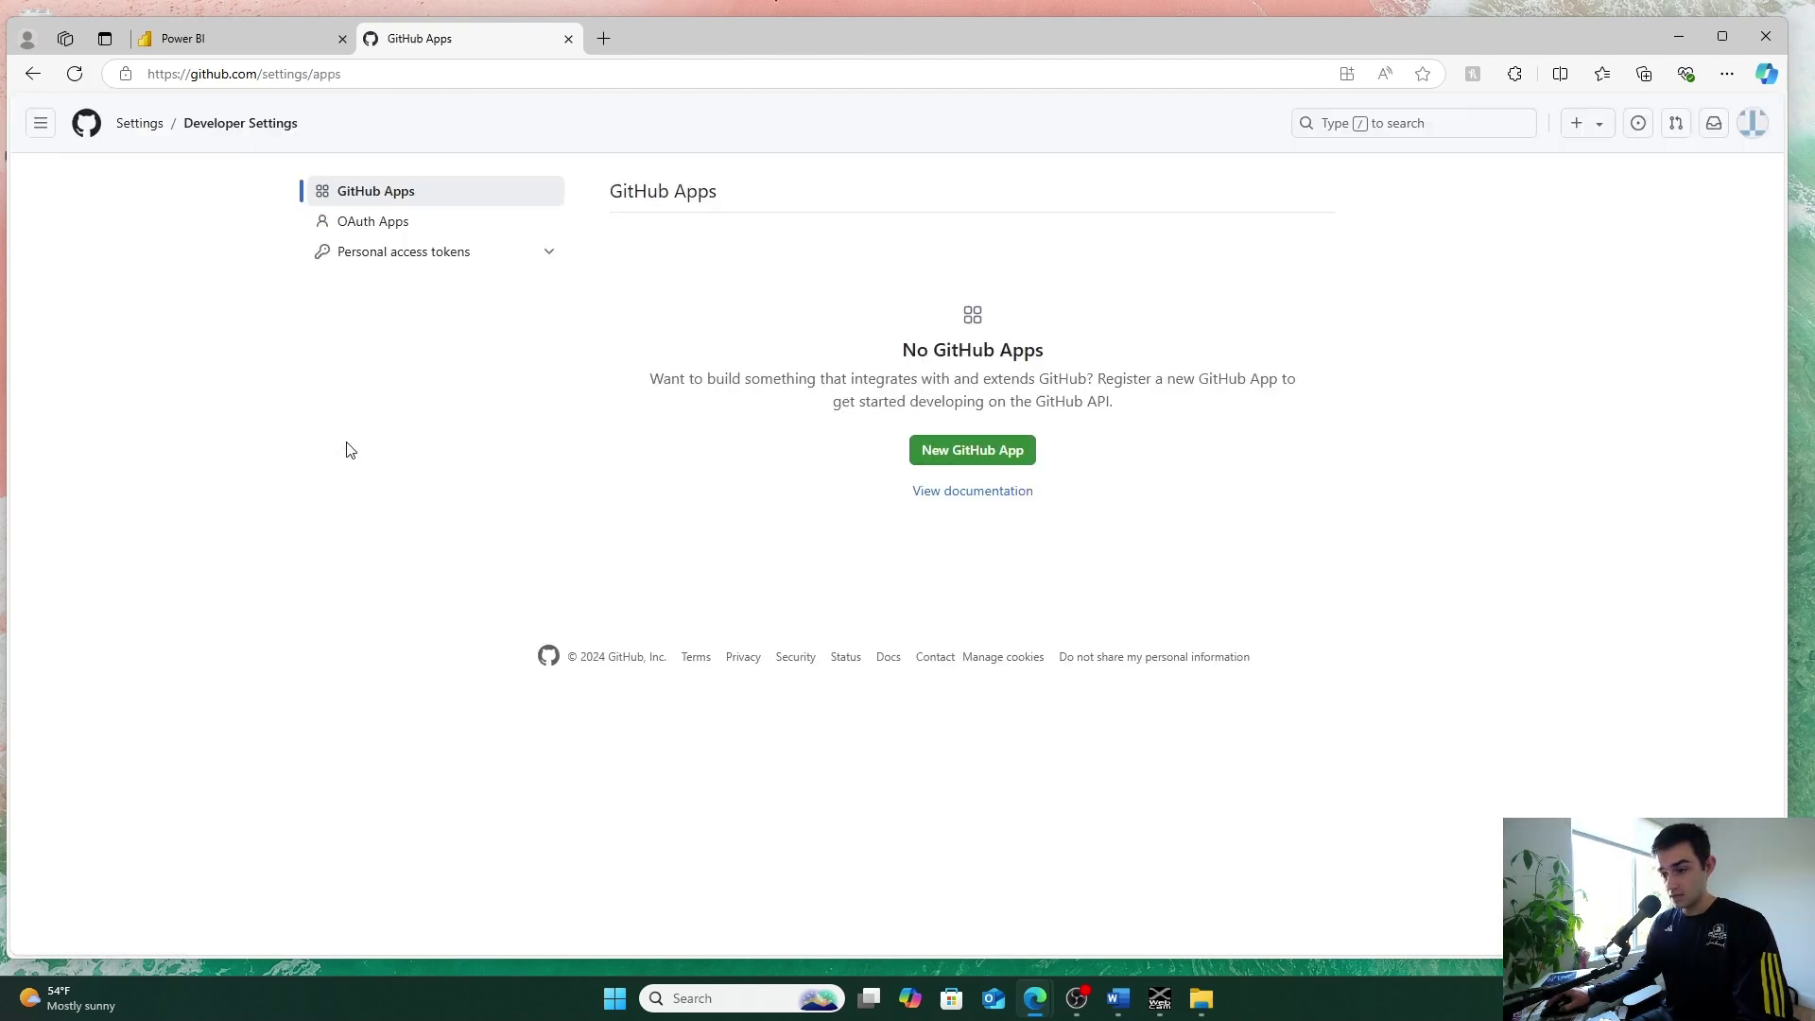
left_click(392, 258)
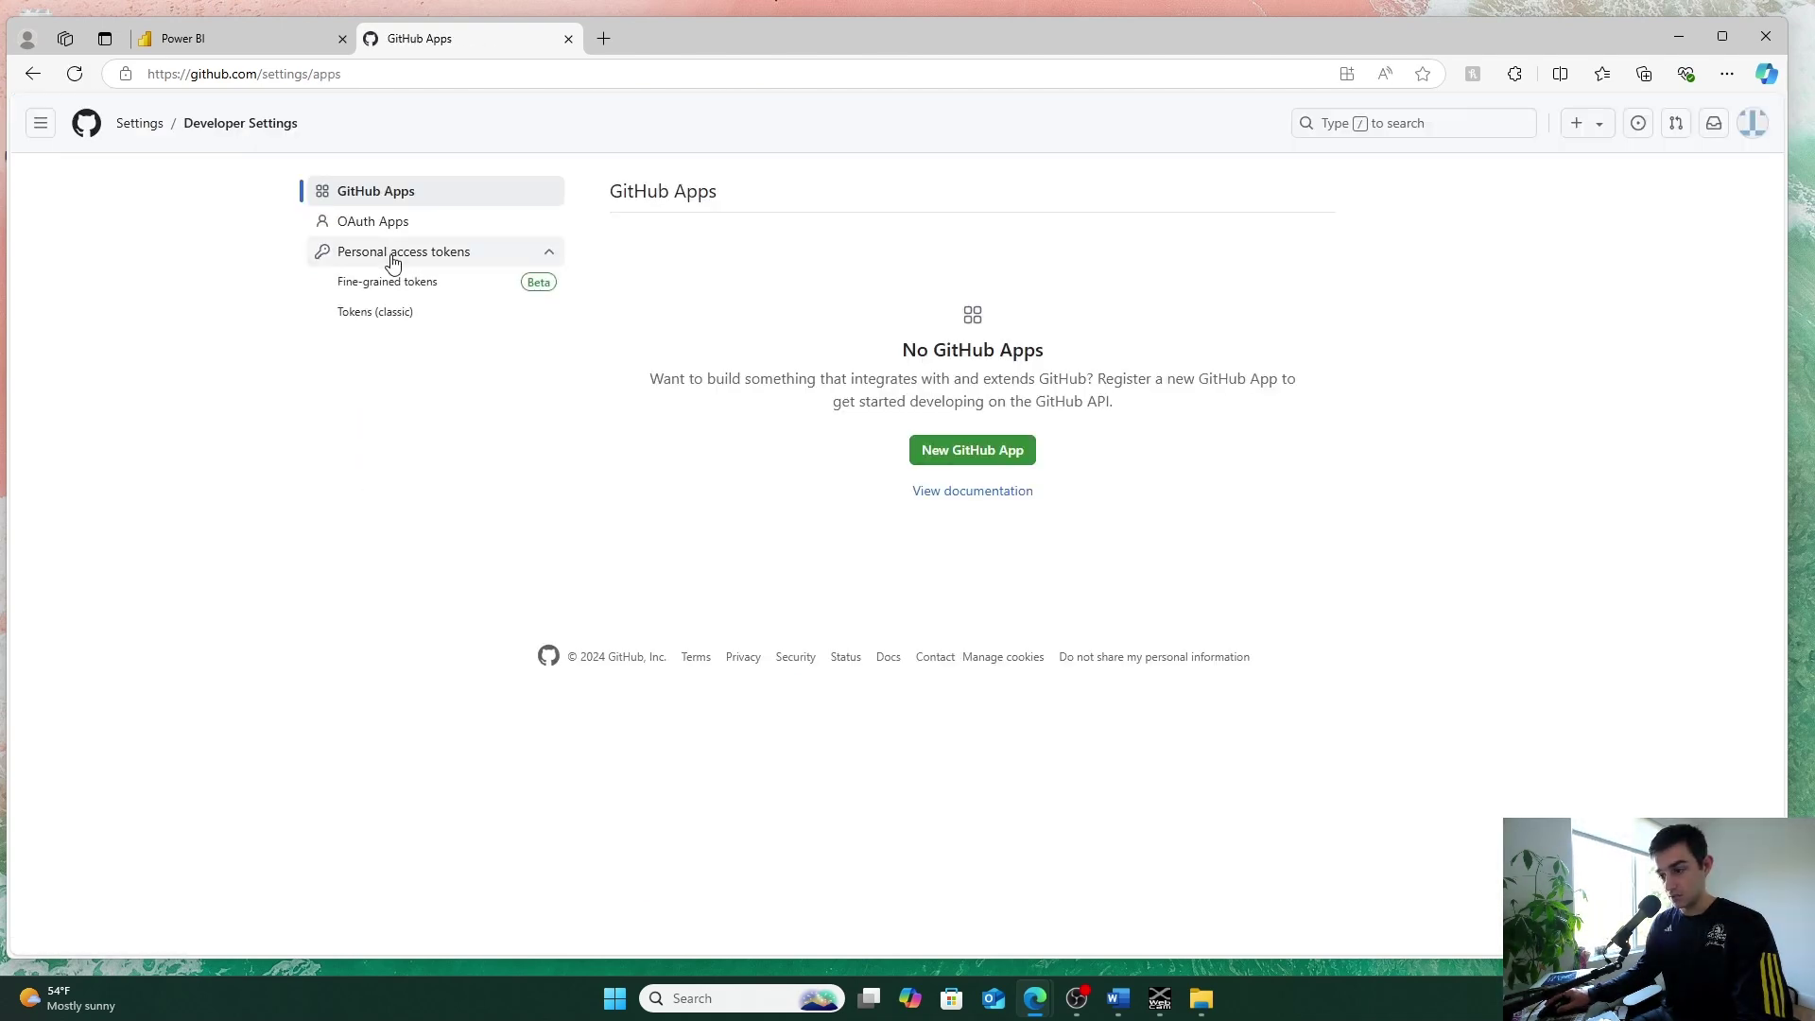
left_click(374, 324)
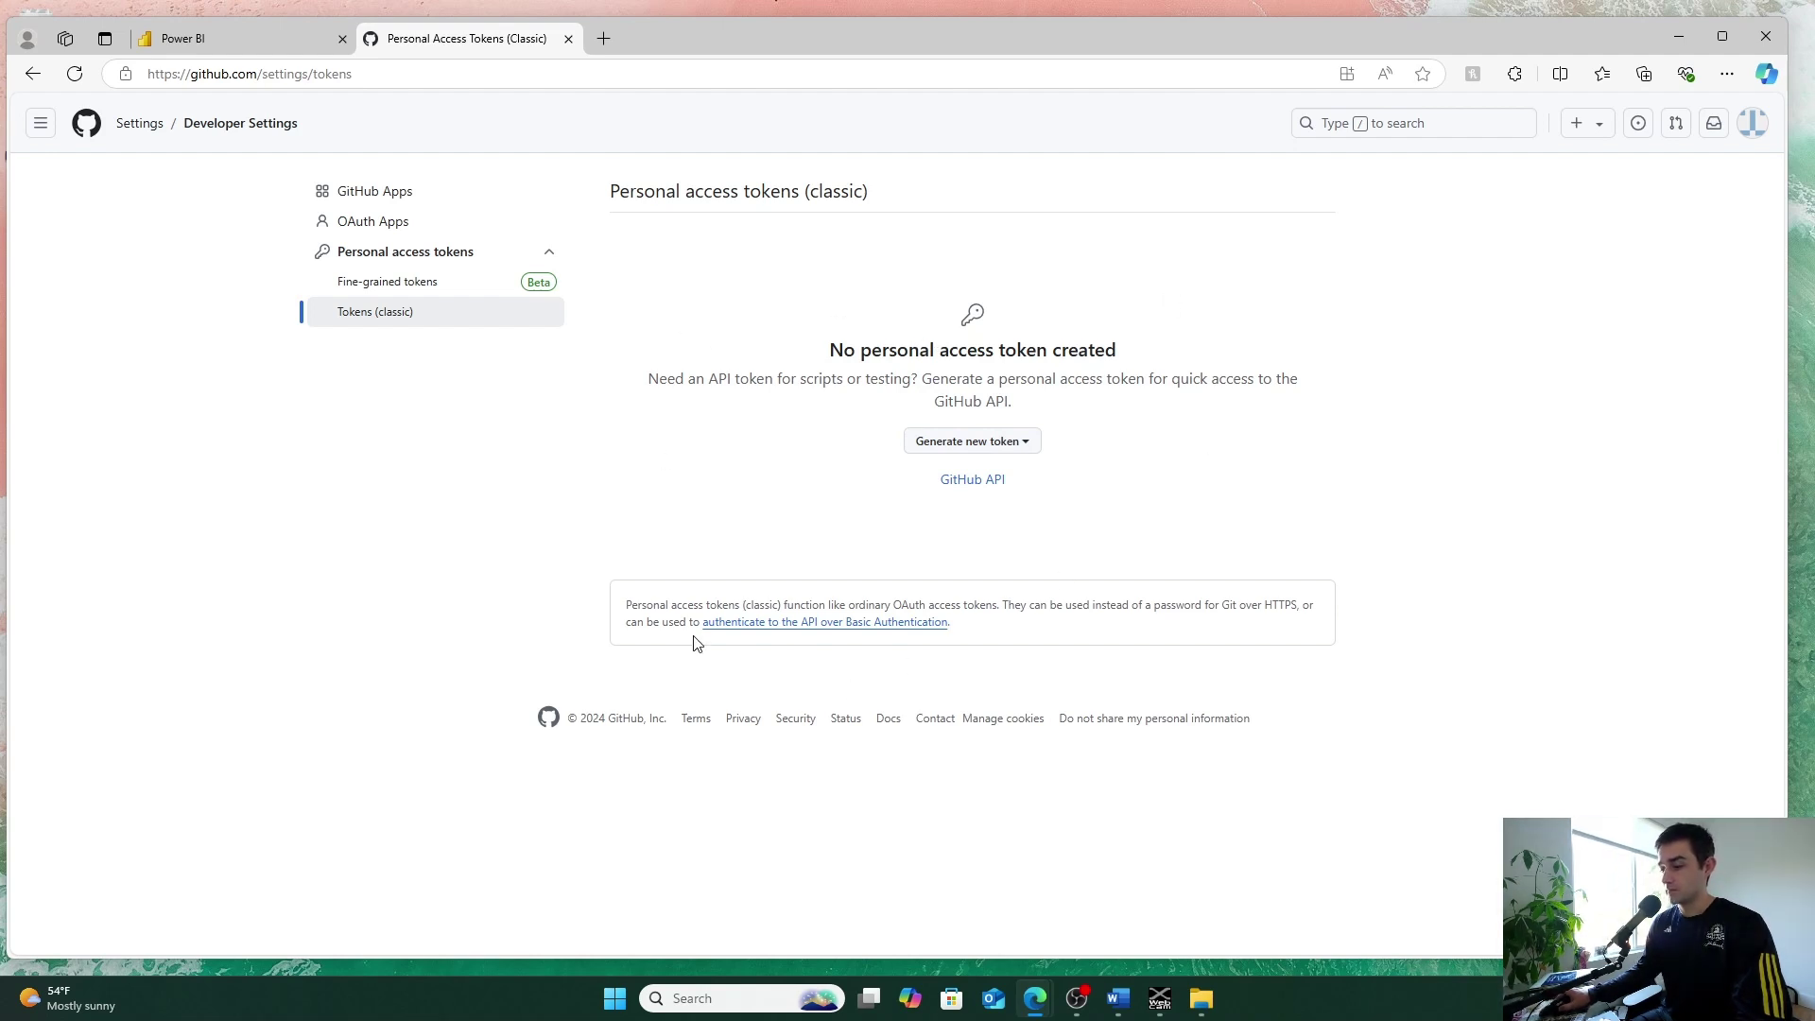
left_click(962, 446)
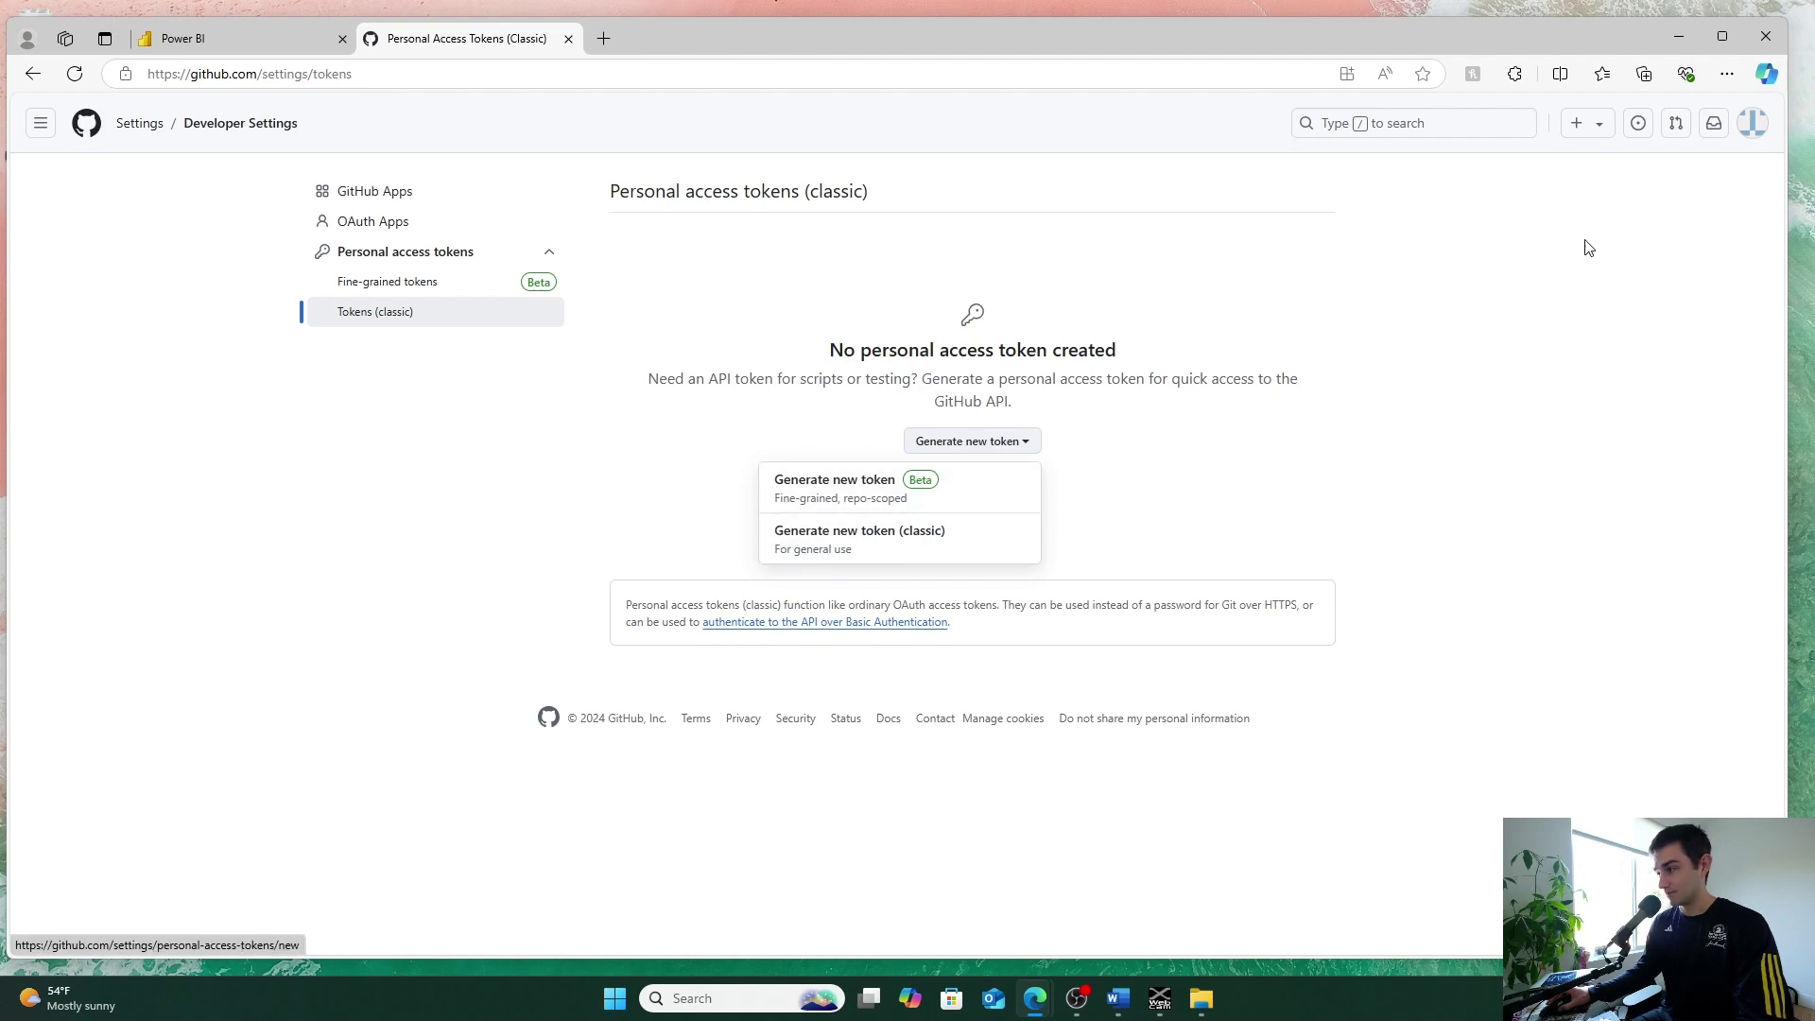
key("ctrl+w")
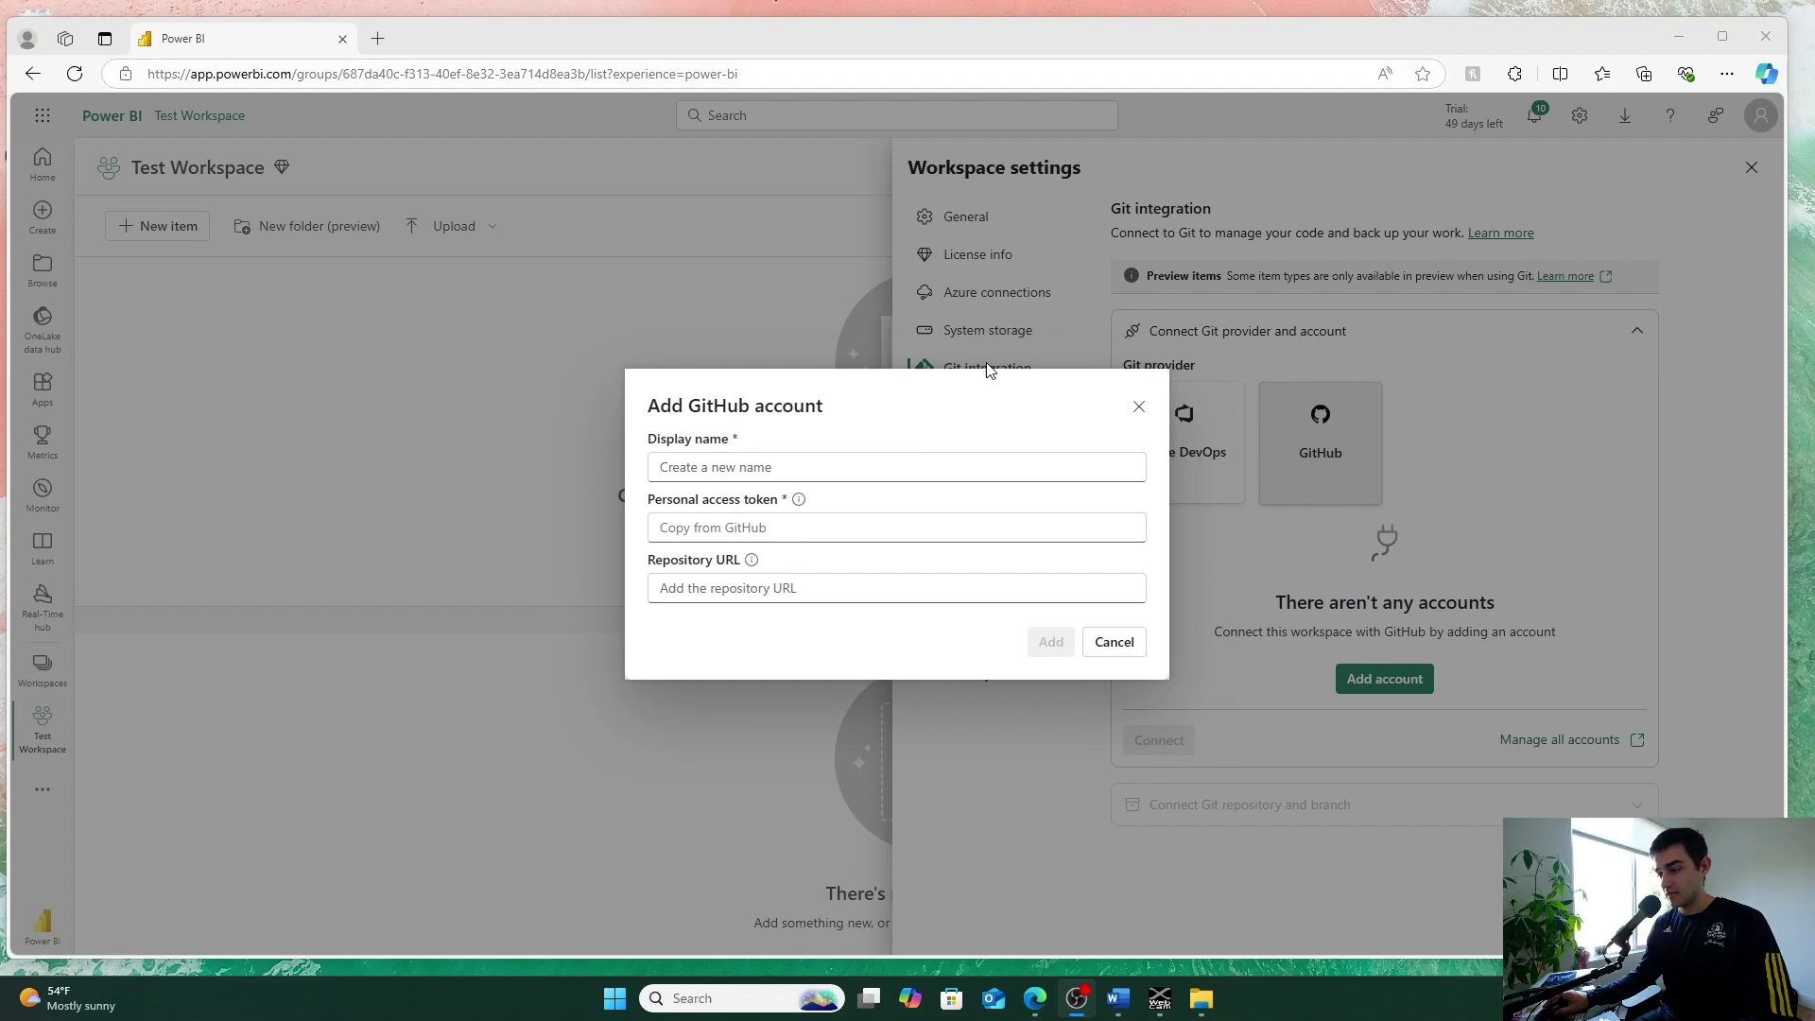
- Add a GitHub account named Github with its access token and repository URL, then connect the workspace
left_click(712, 466)
type("Github")
key("Tab")
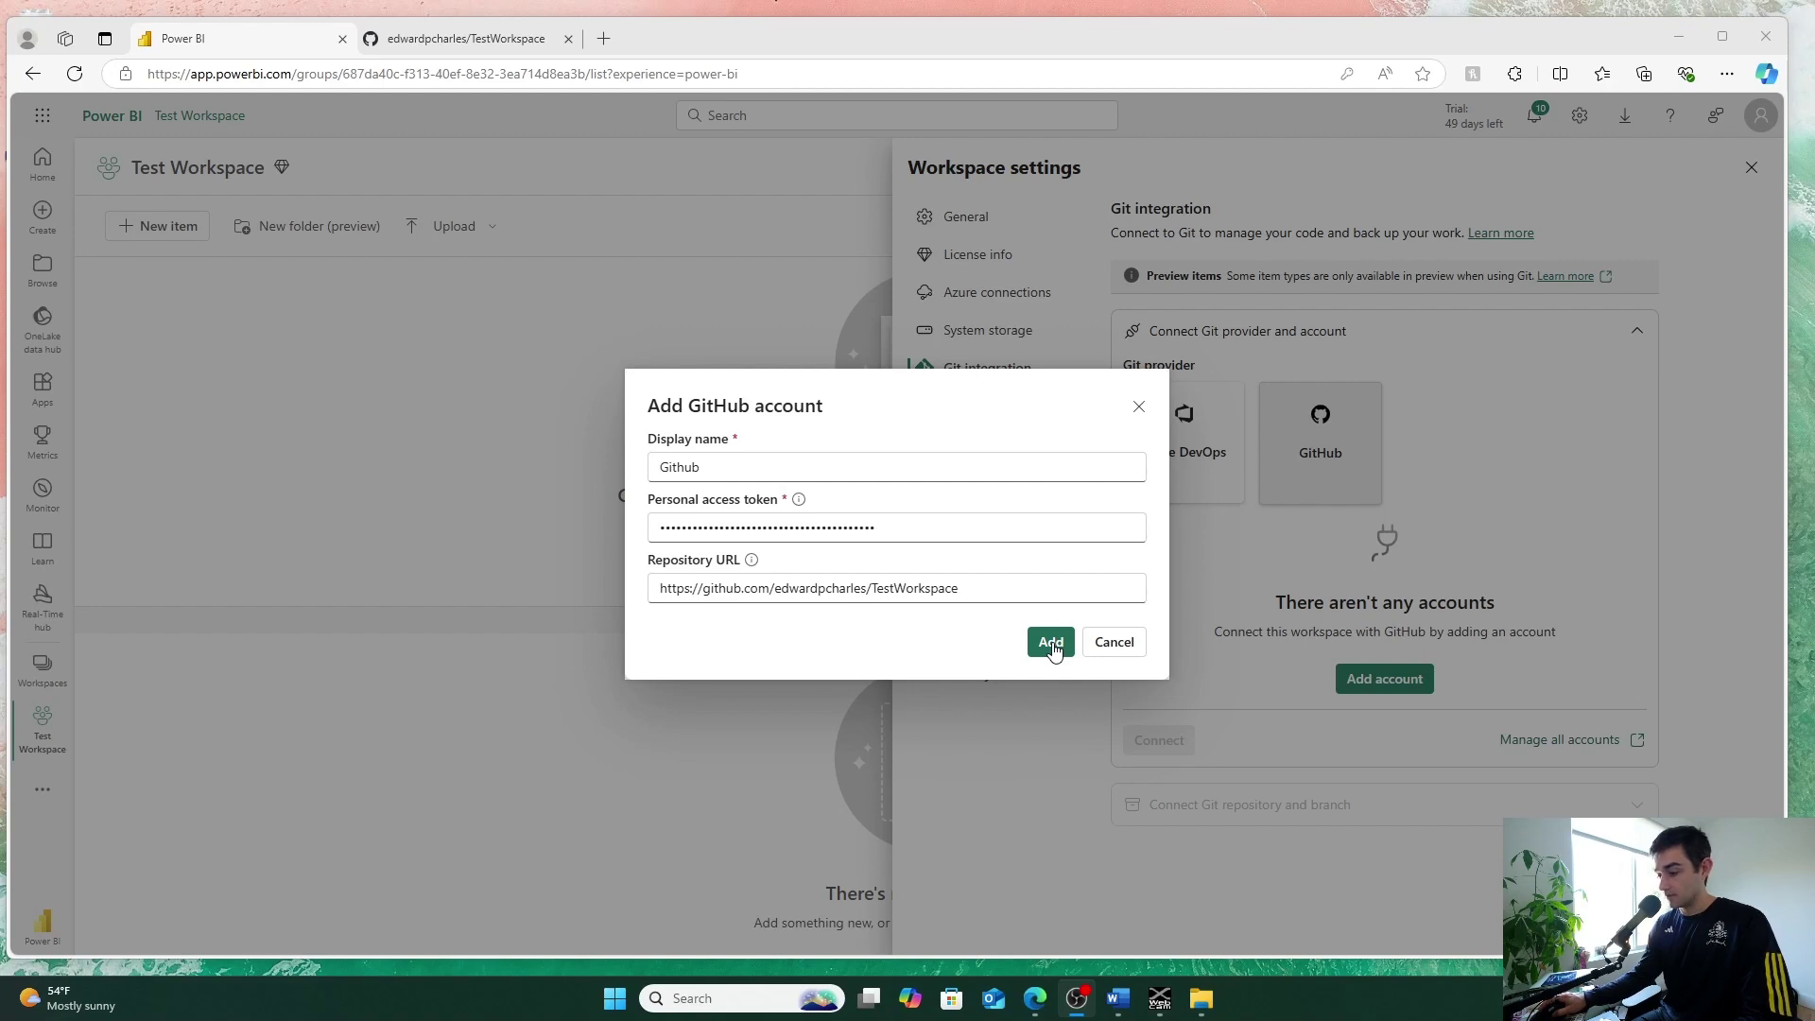
left_click(1051, 643)
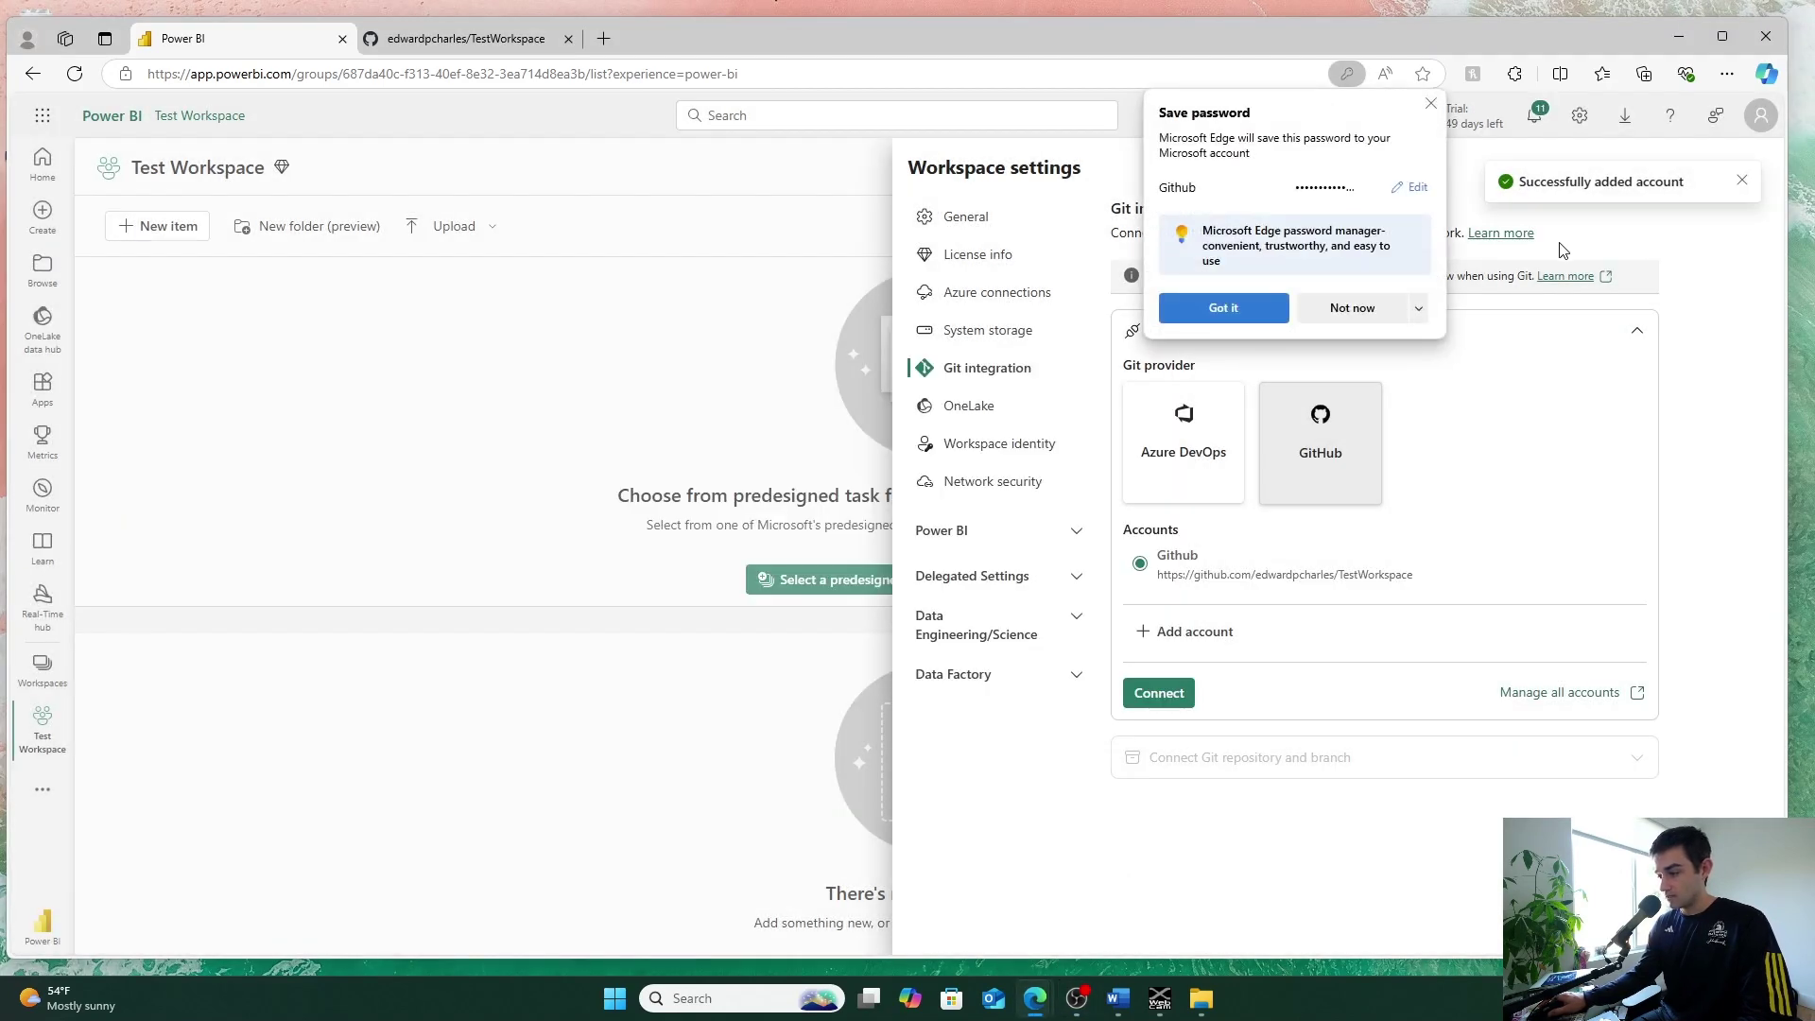
left_click(1352, 308)
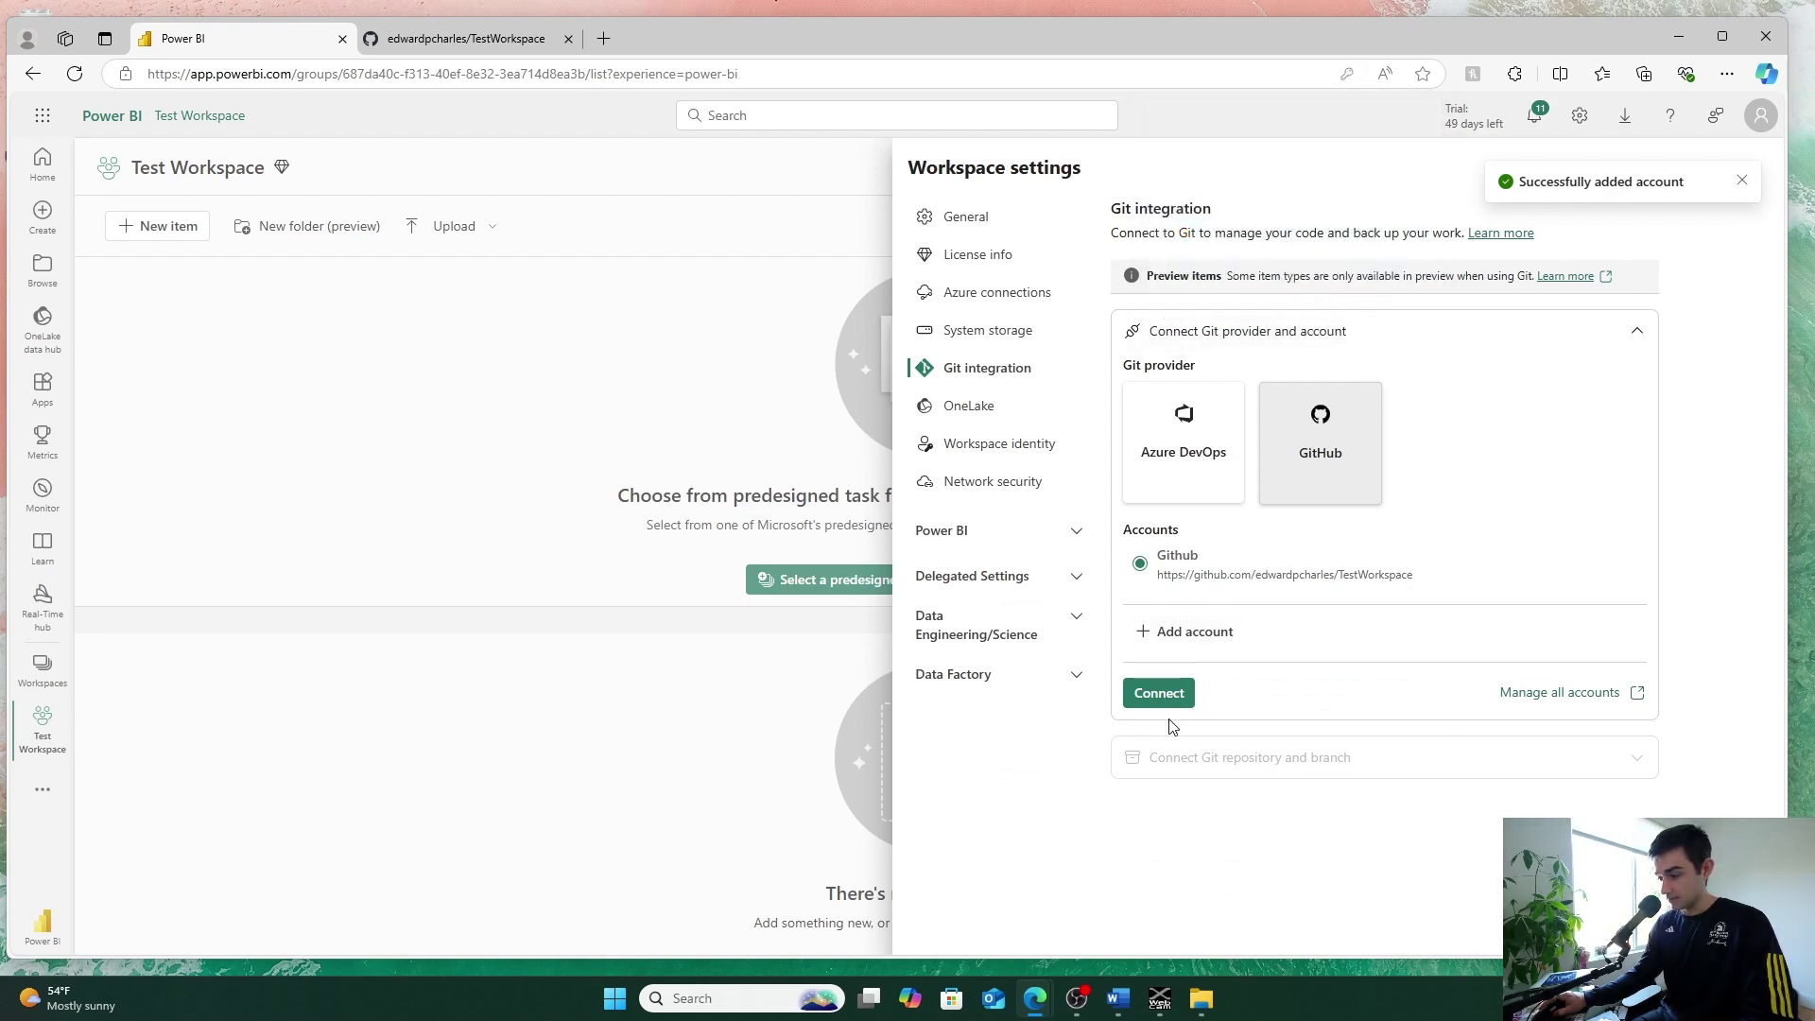
left_click(1182, 693)
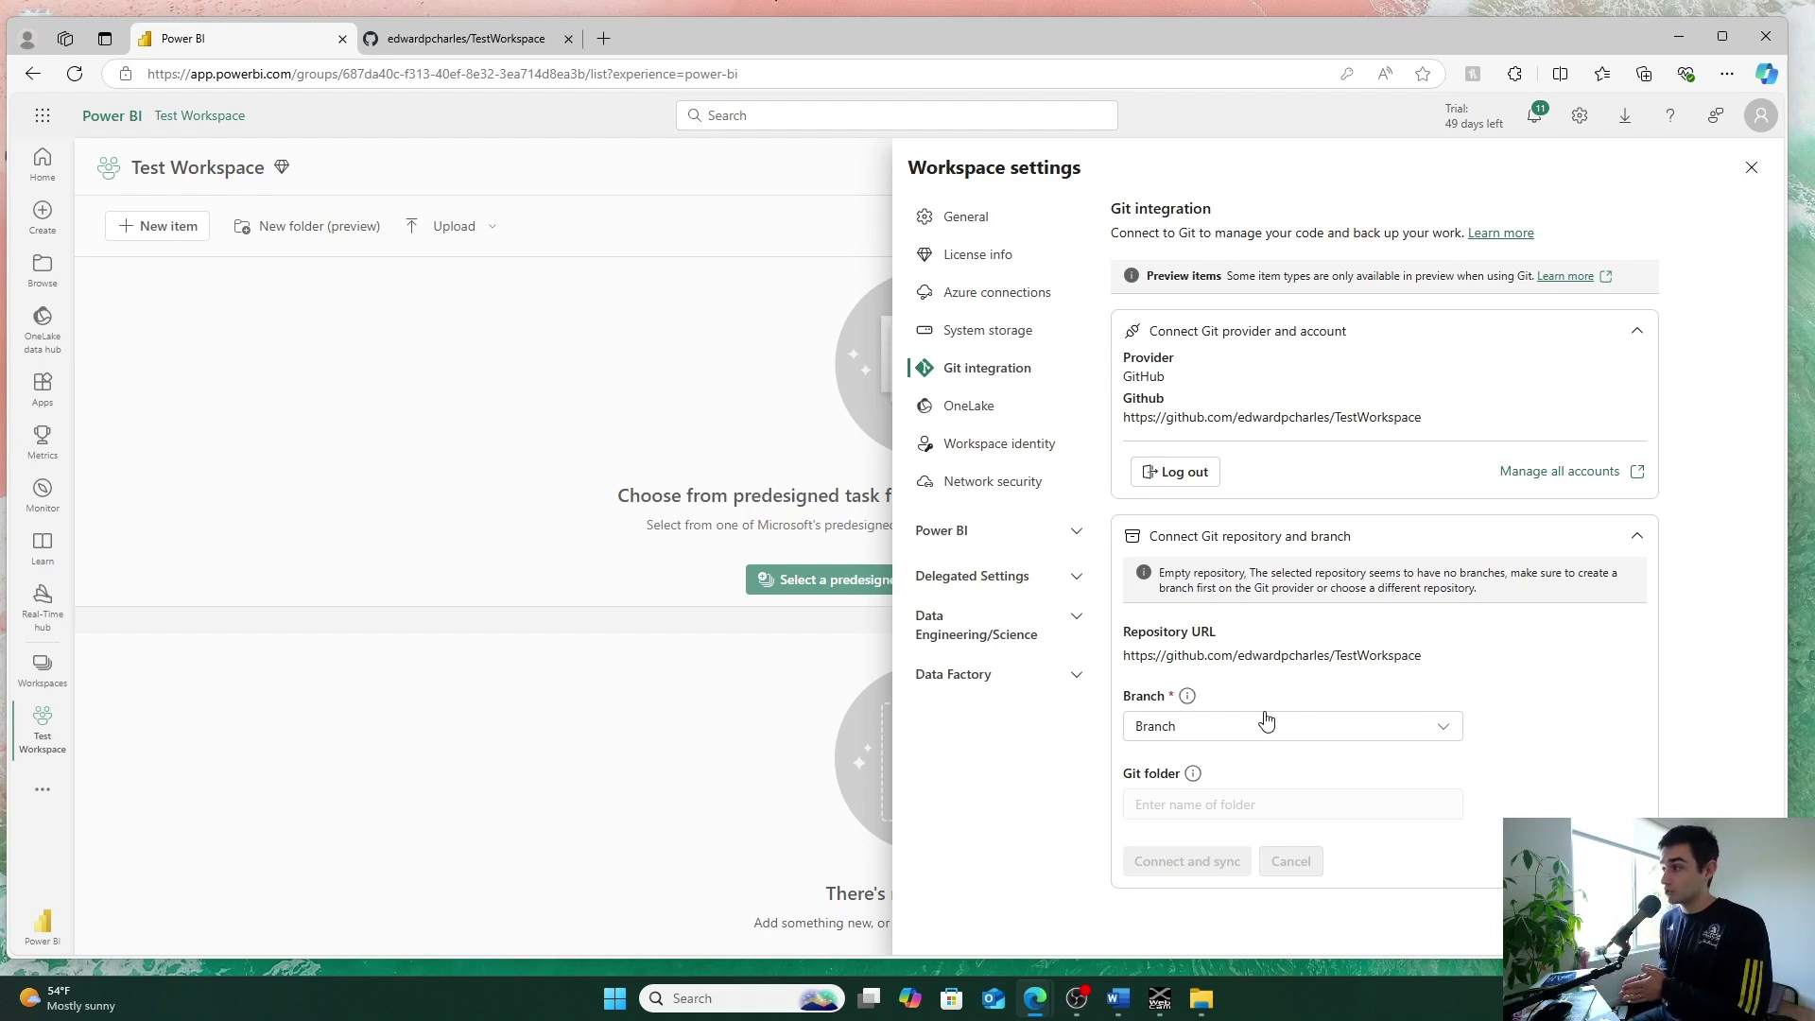
- Find the TestWorkspace Branch list empty, then switch to the repository's GitHub tab
left_click(1427, 730)
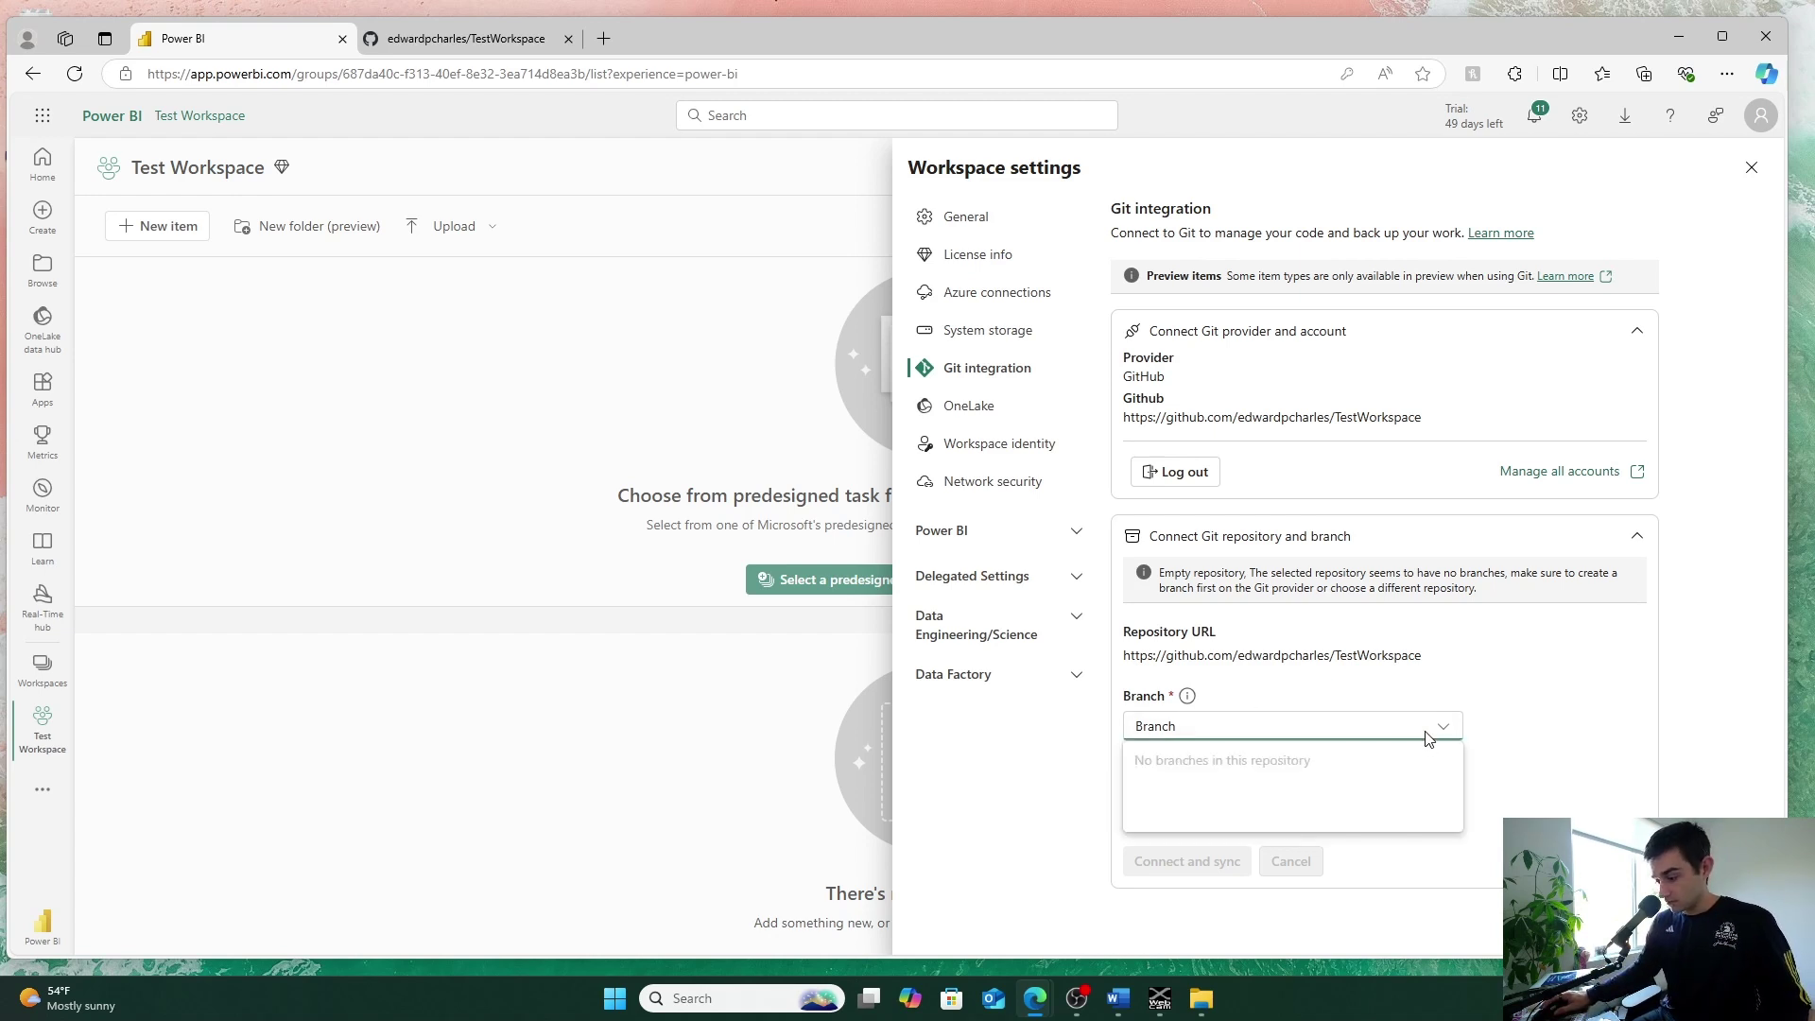
left_click(1427, 733)
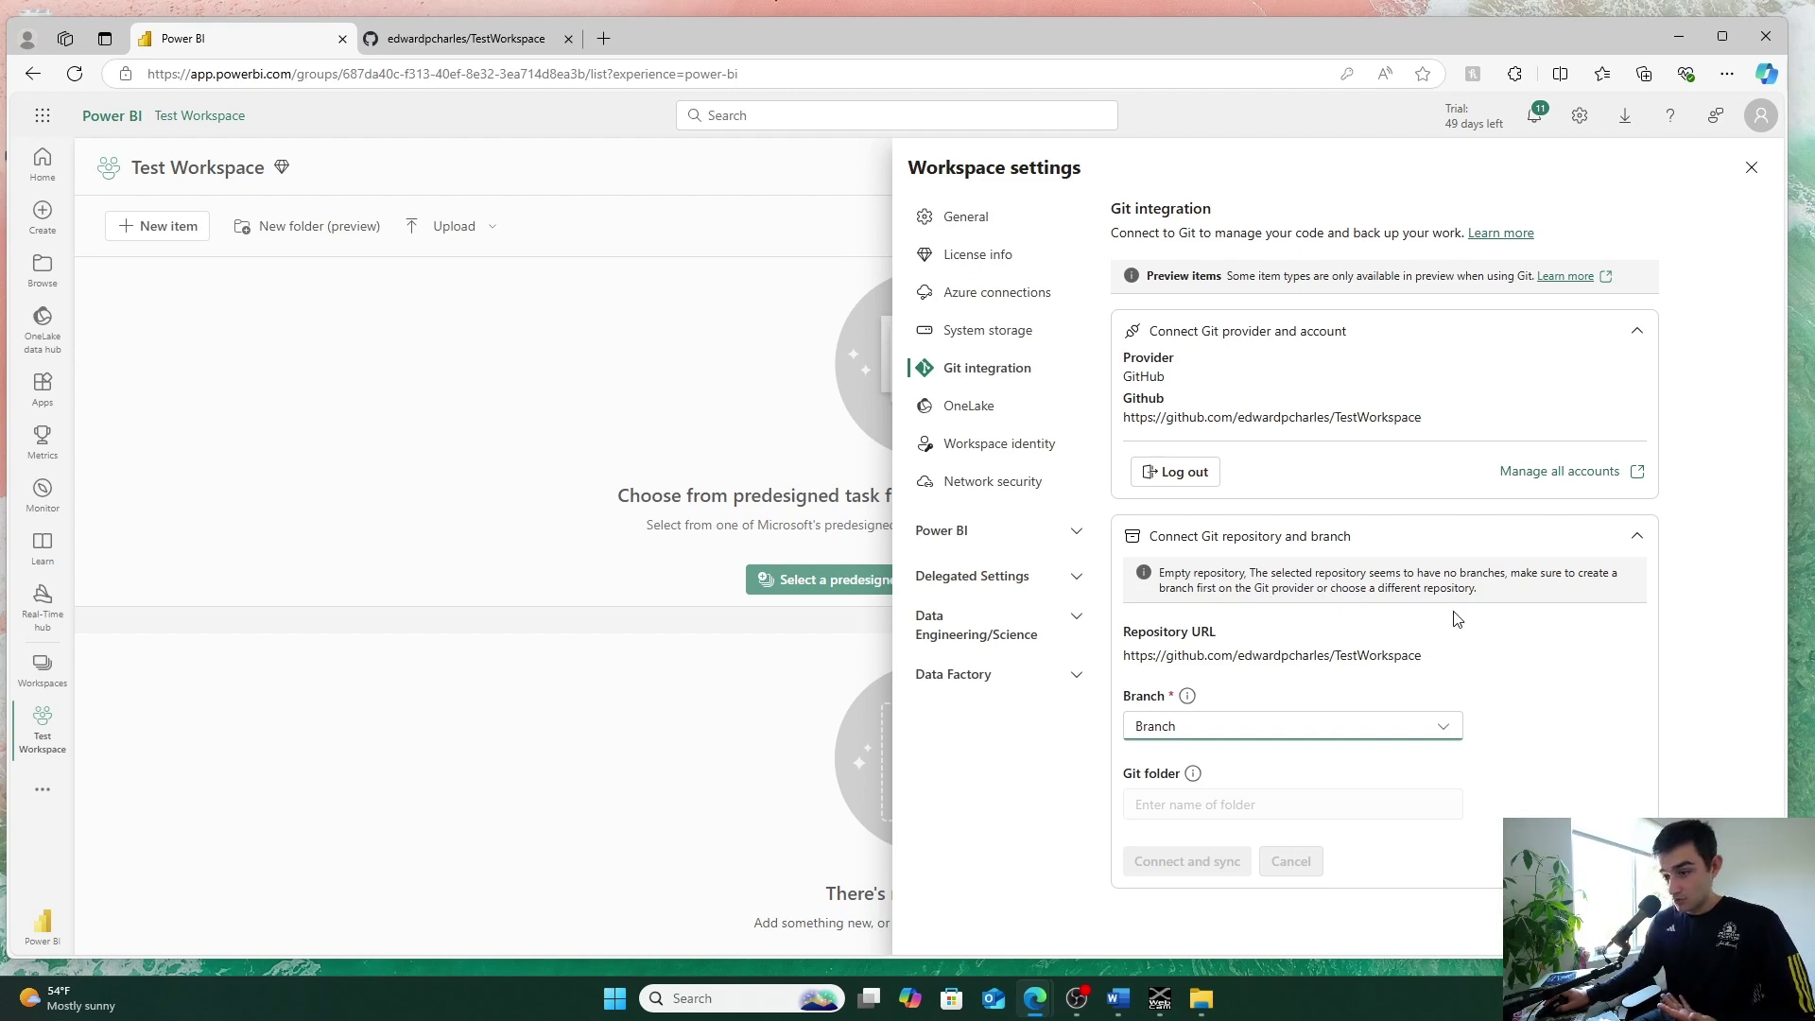
left_click(441, 42)
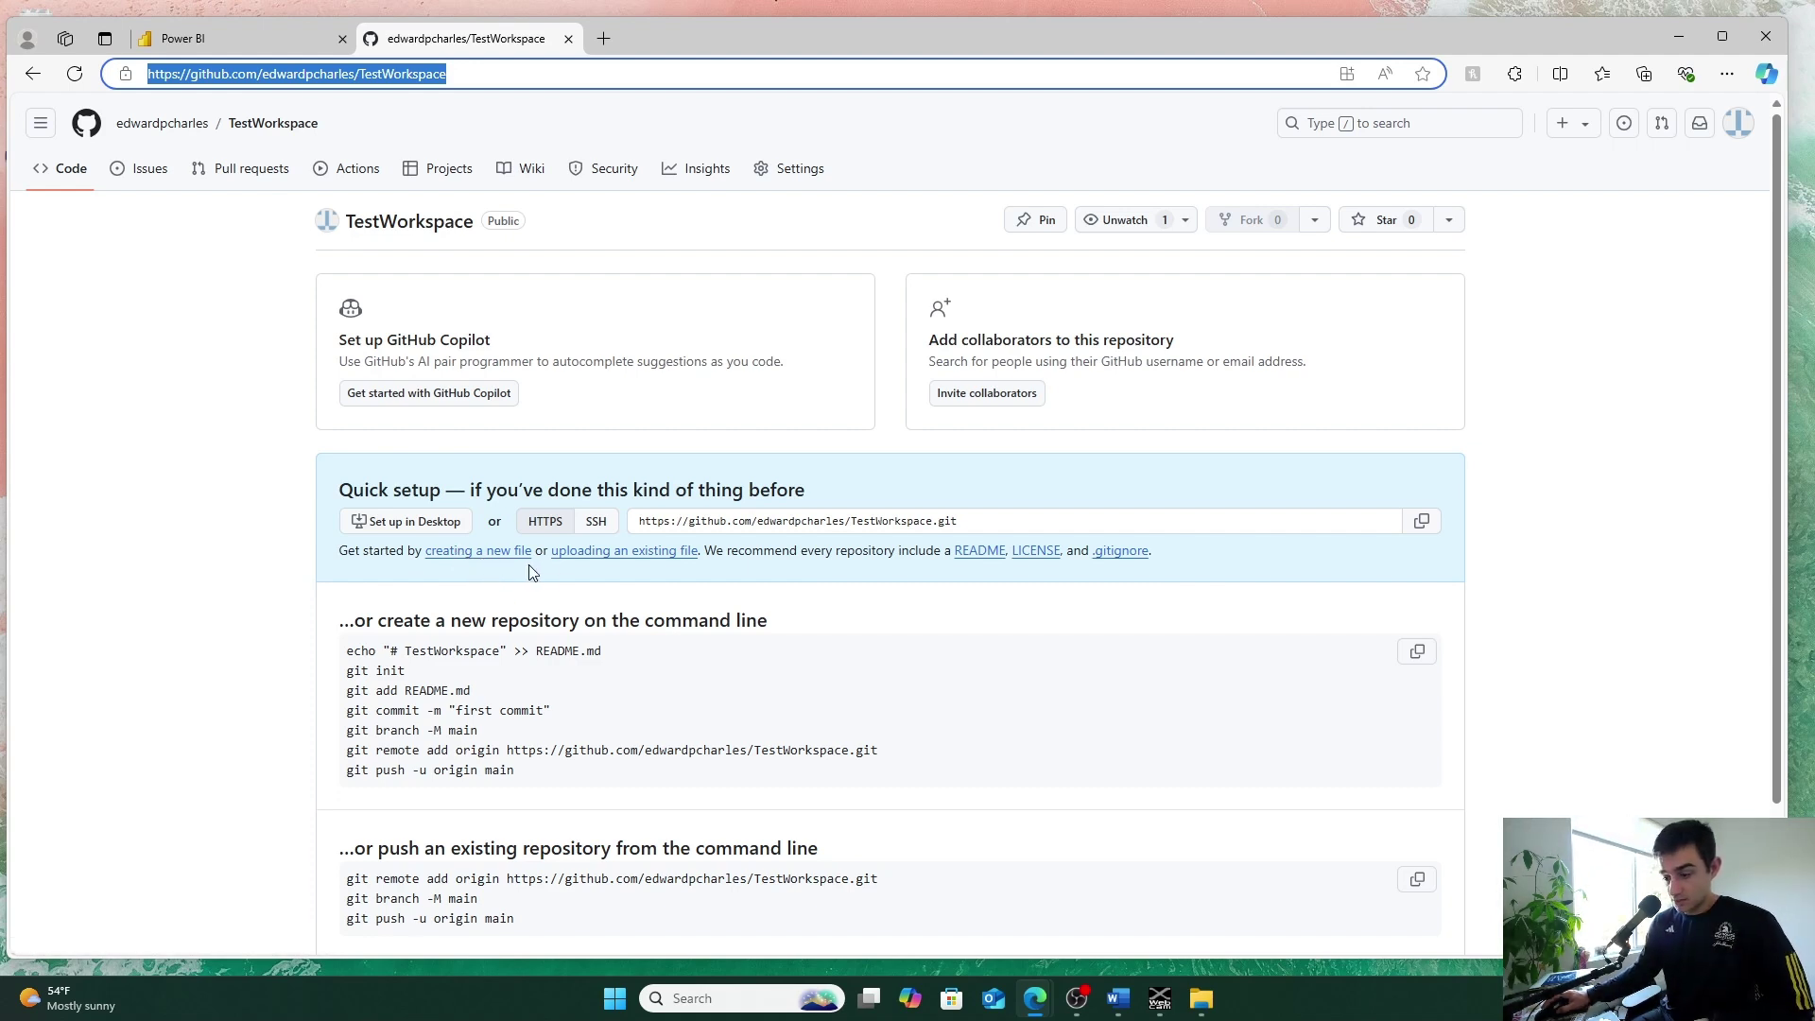
- Stage Thumbnail.png for upload to TestWorkspace by dragging it from the desktop
left_click(612, 560)
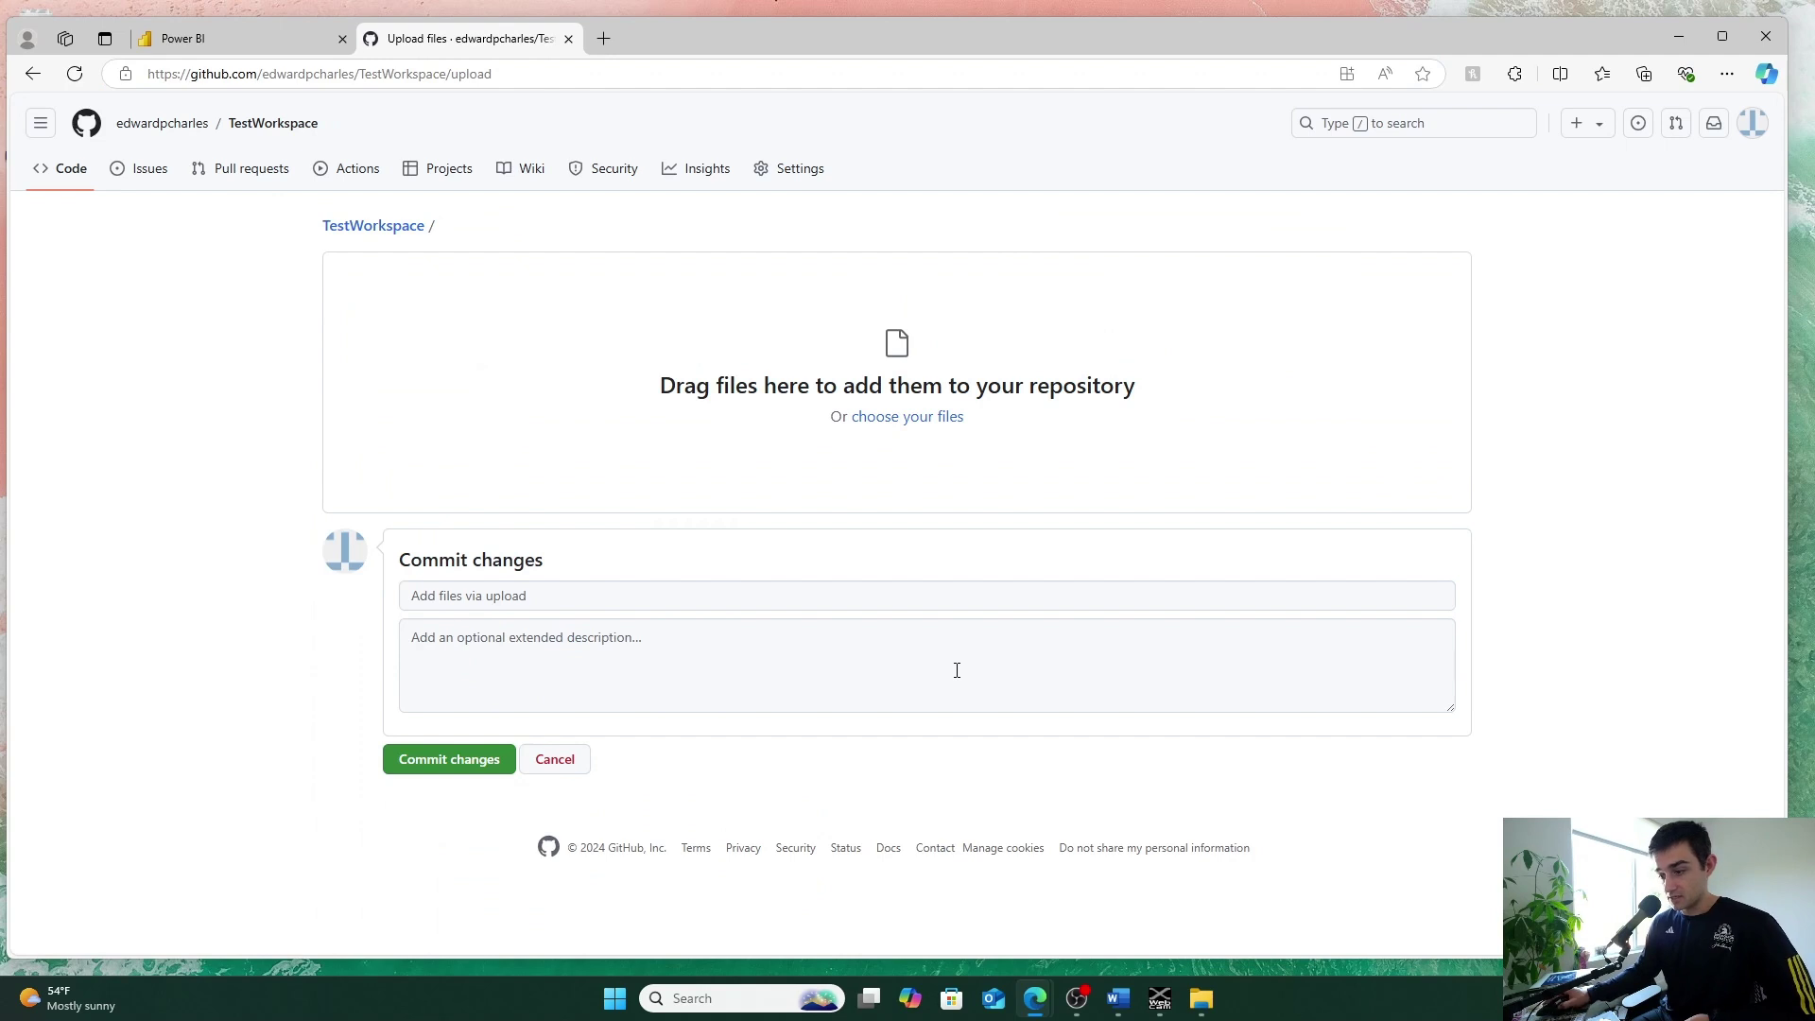
left_click_drag(887, 37, 1024, 42)
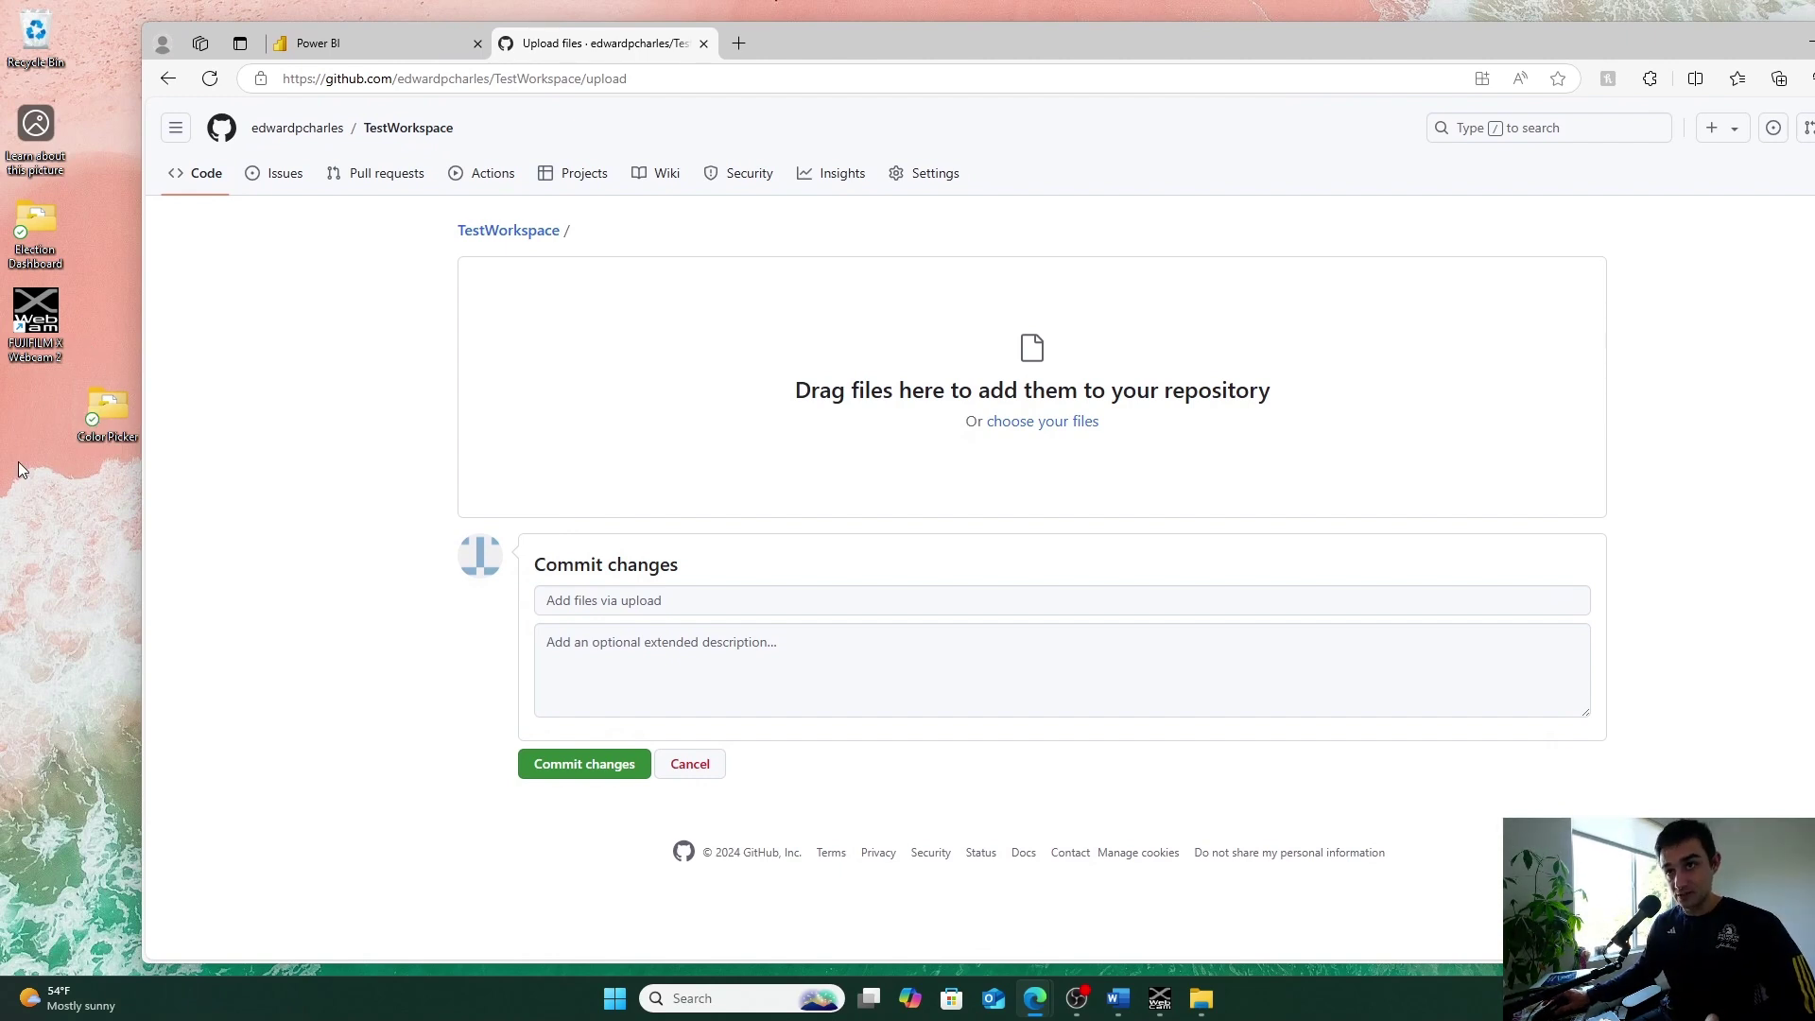
left_click_drag(775, 2, 1115, 391)
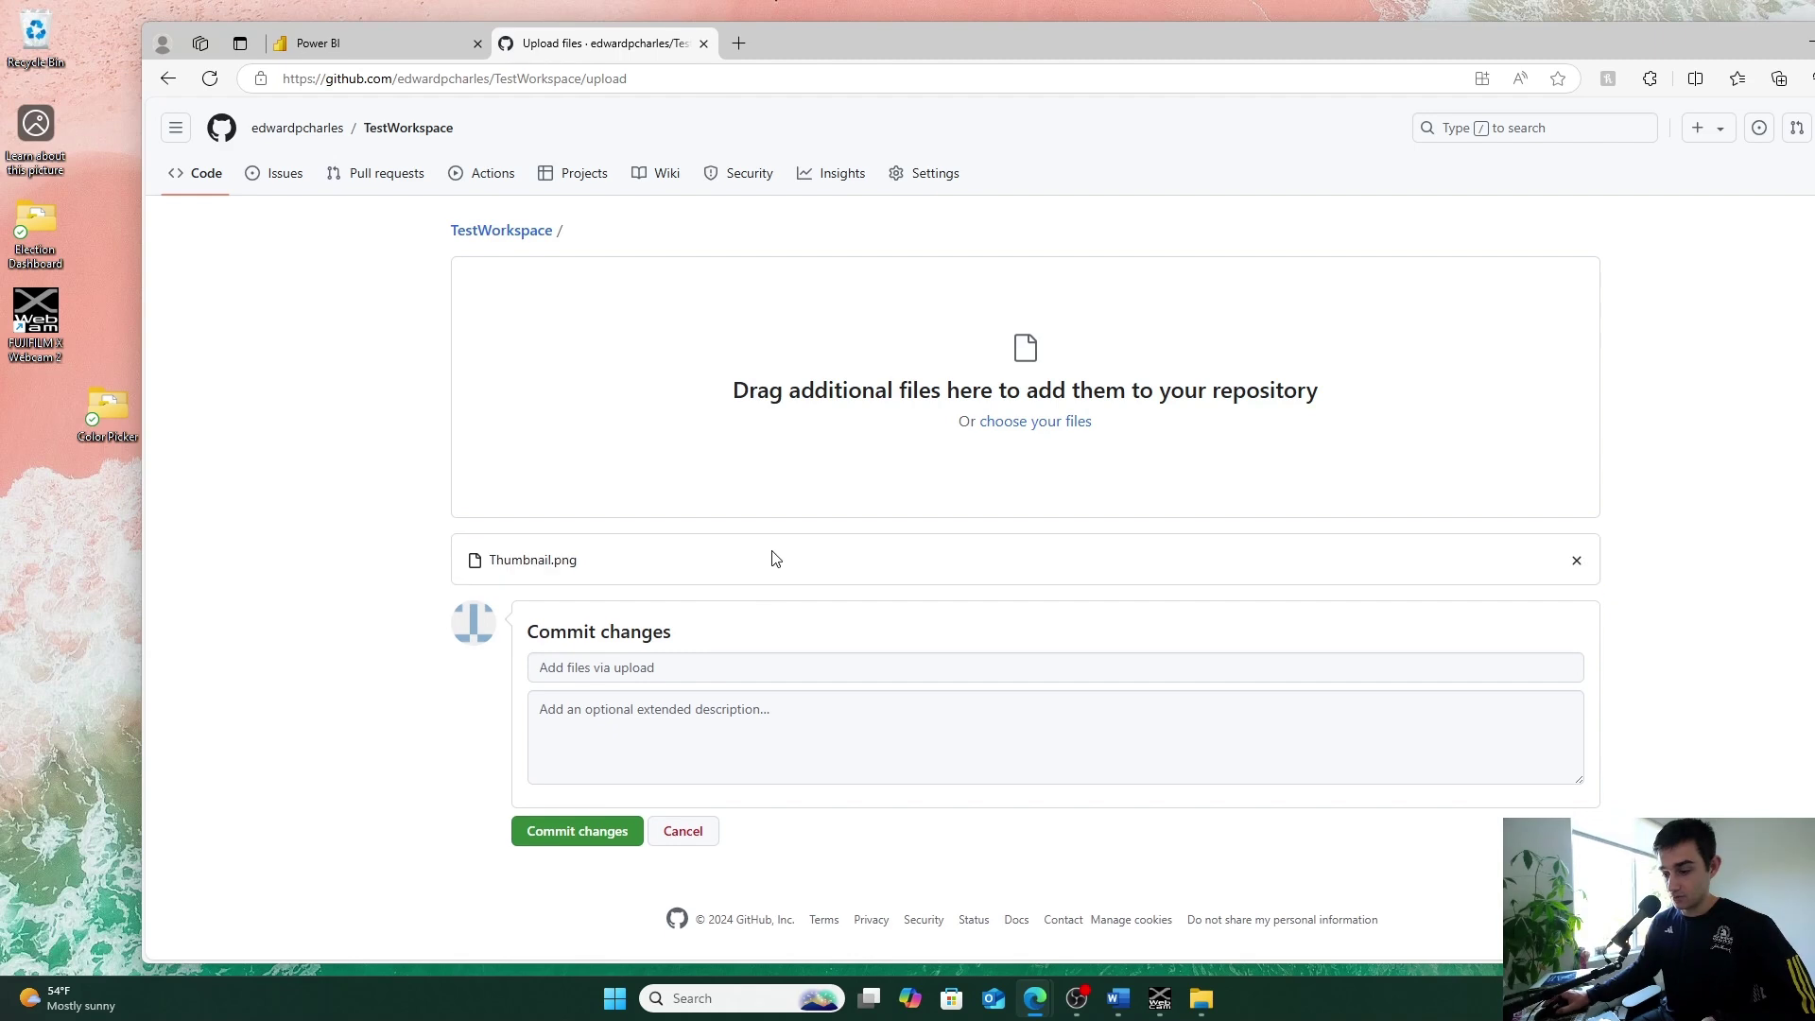
- Commit Thumbnail.png and view the Branches page showing main as the default branch
left_click(599, 839)
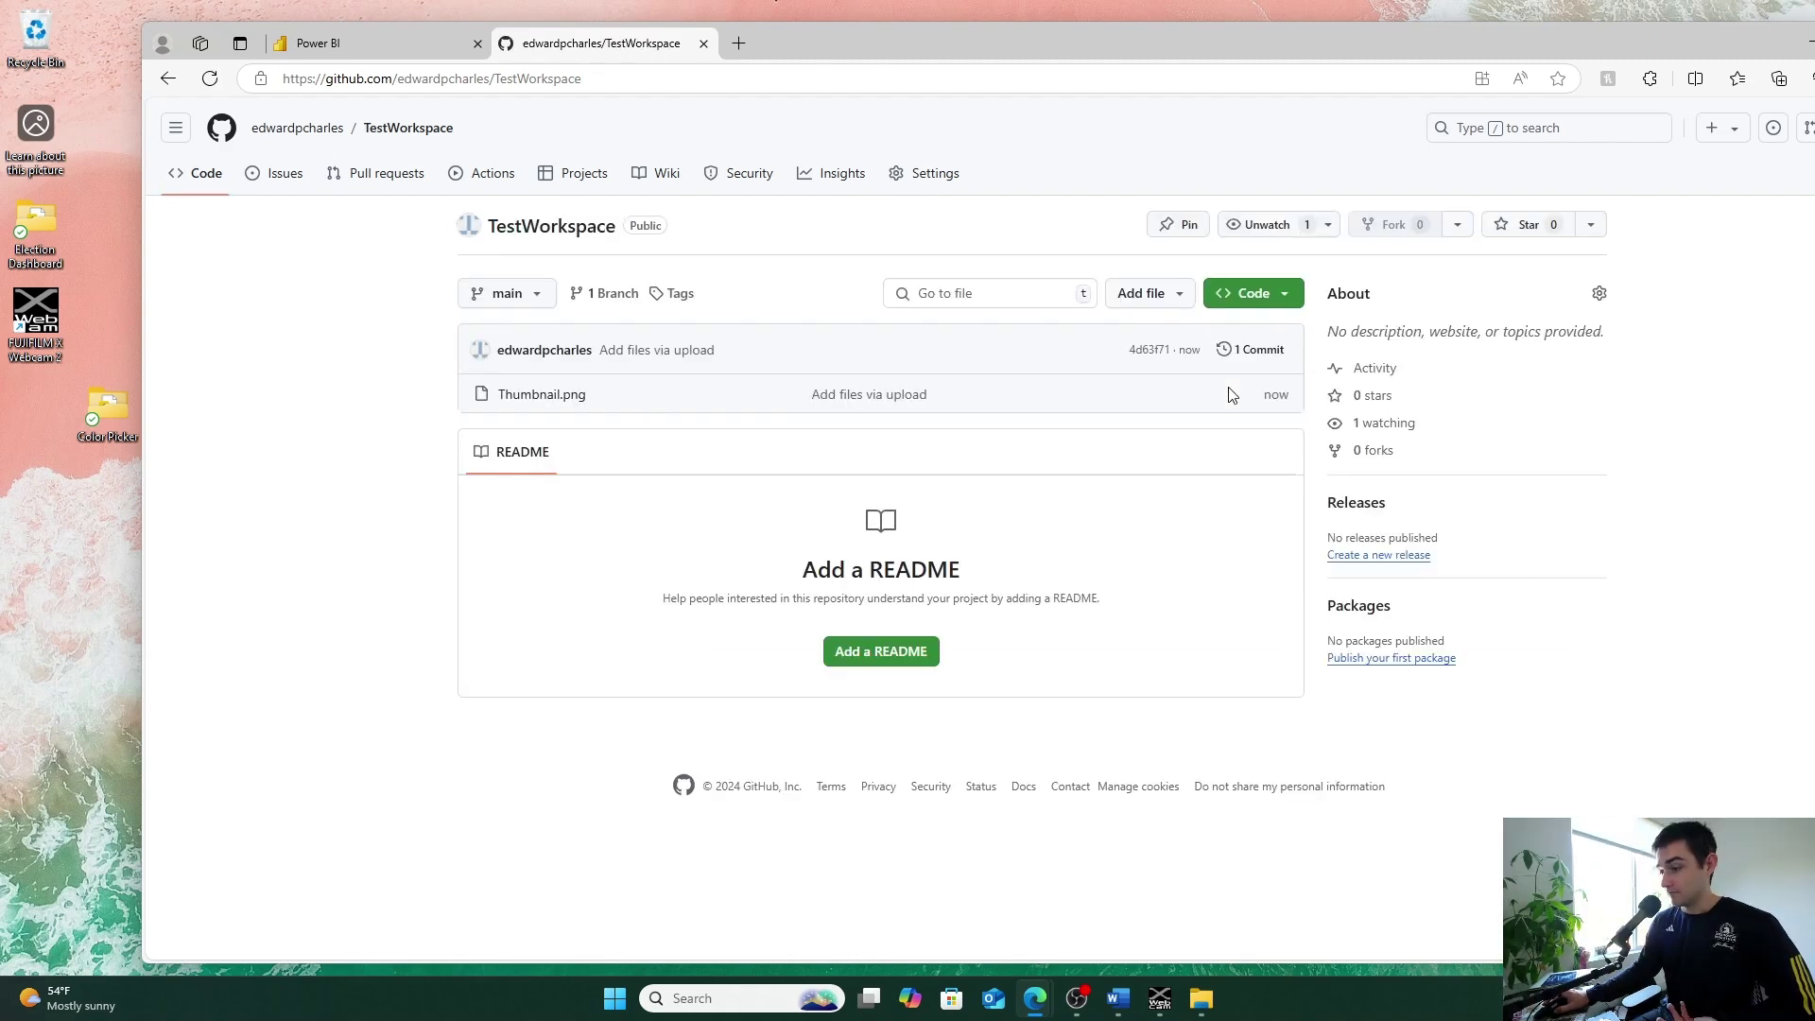
left_click(608, 294)
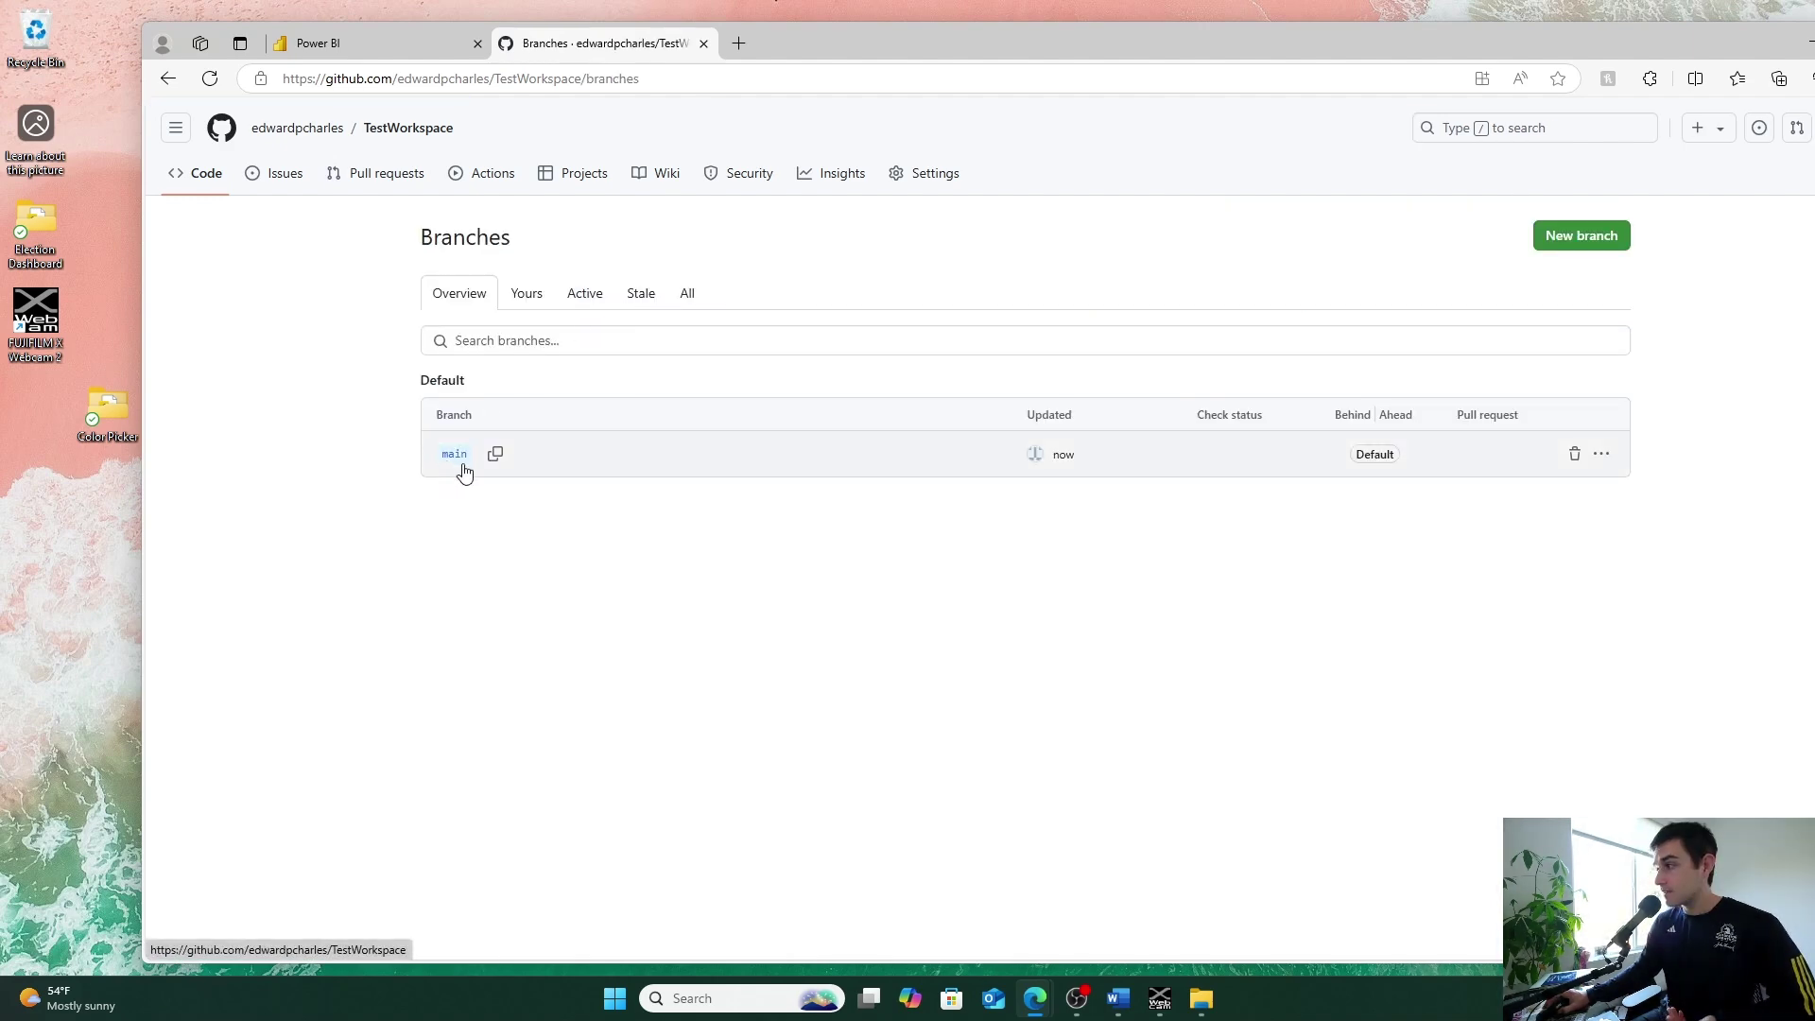
- Recheck the still-empty branch list in Power BI and reload the page to refresh it
left_click(331, 44)
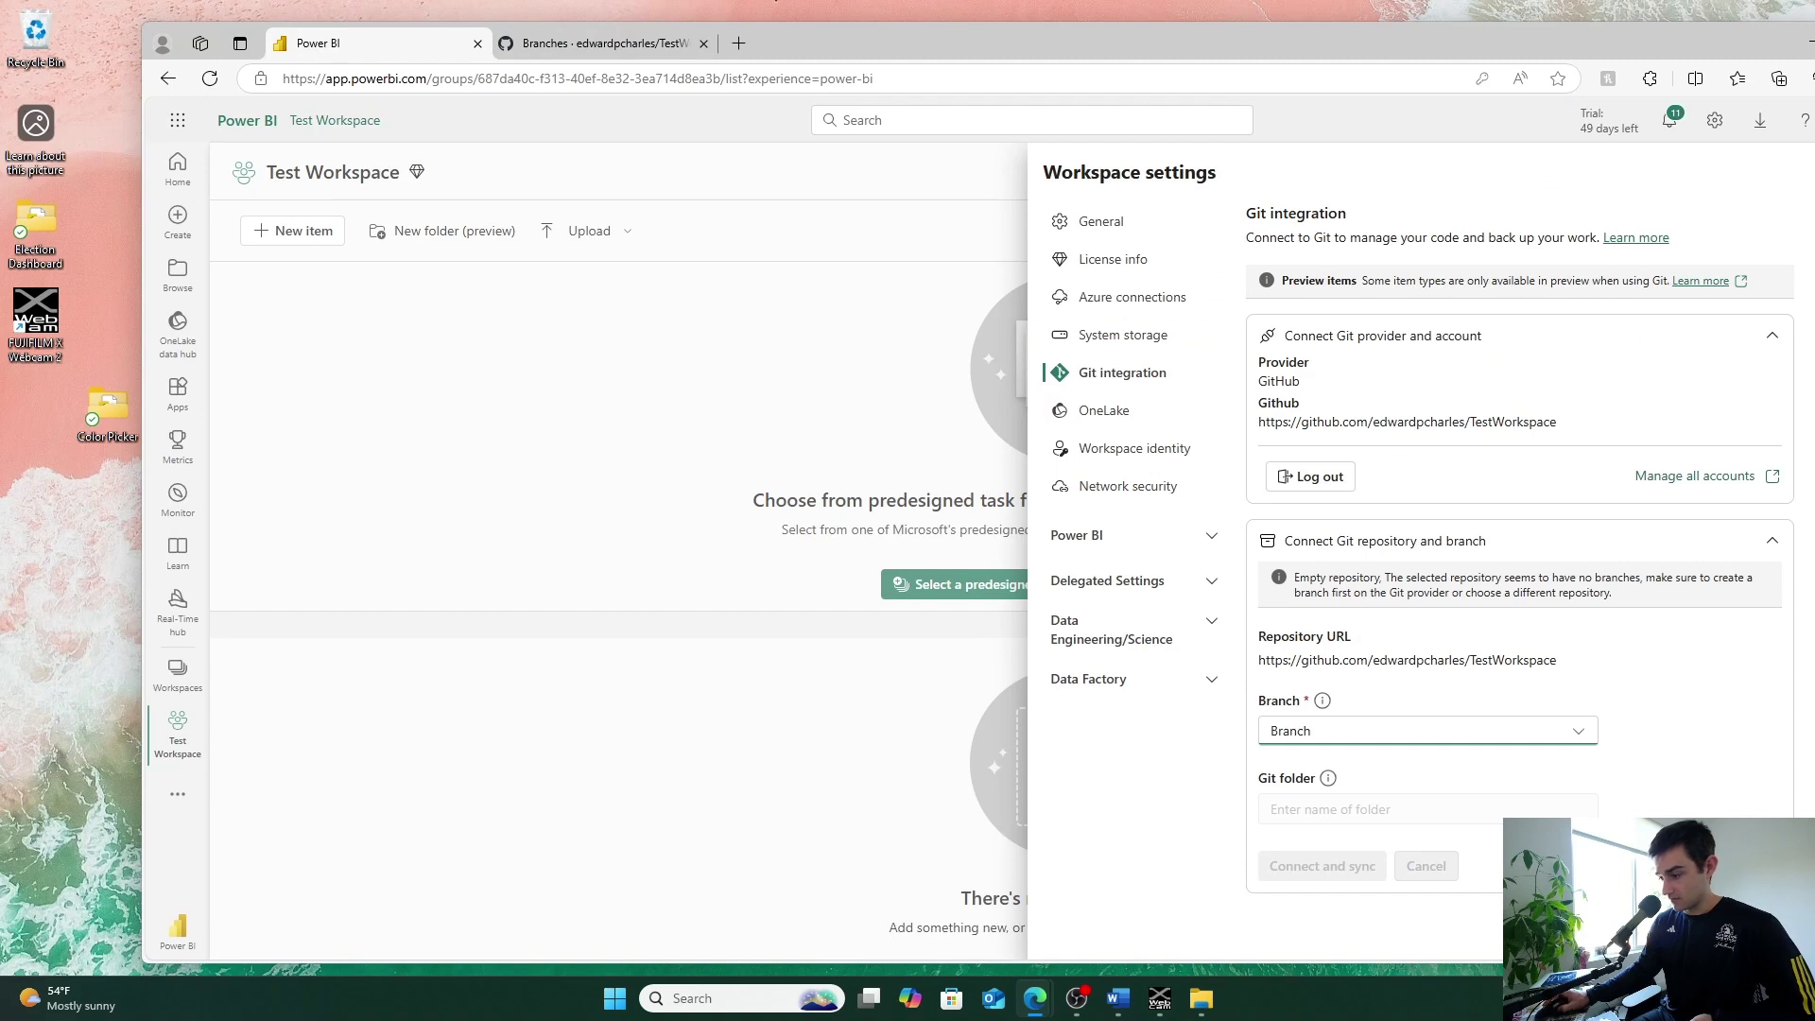
left_click(1569, 732)
left_click(1465, 732)
left_click(1772, 540)
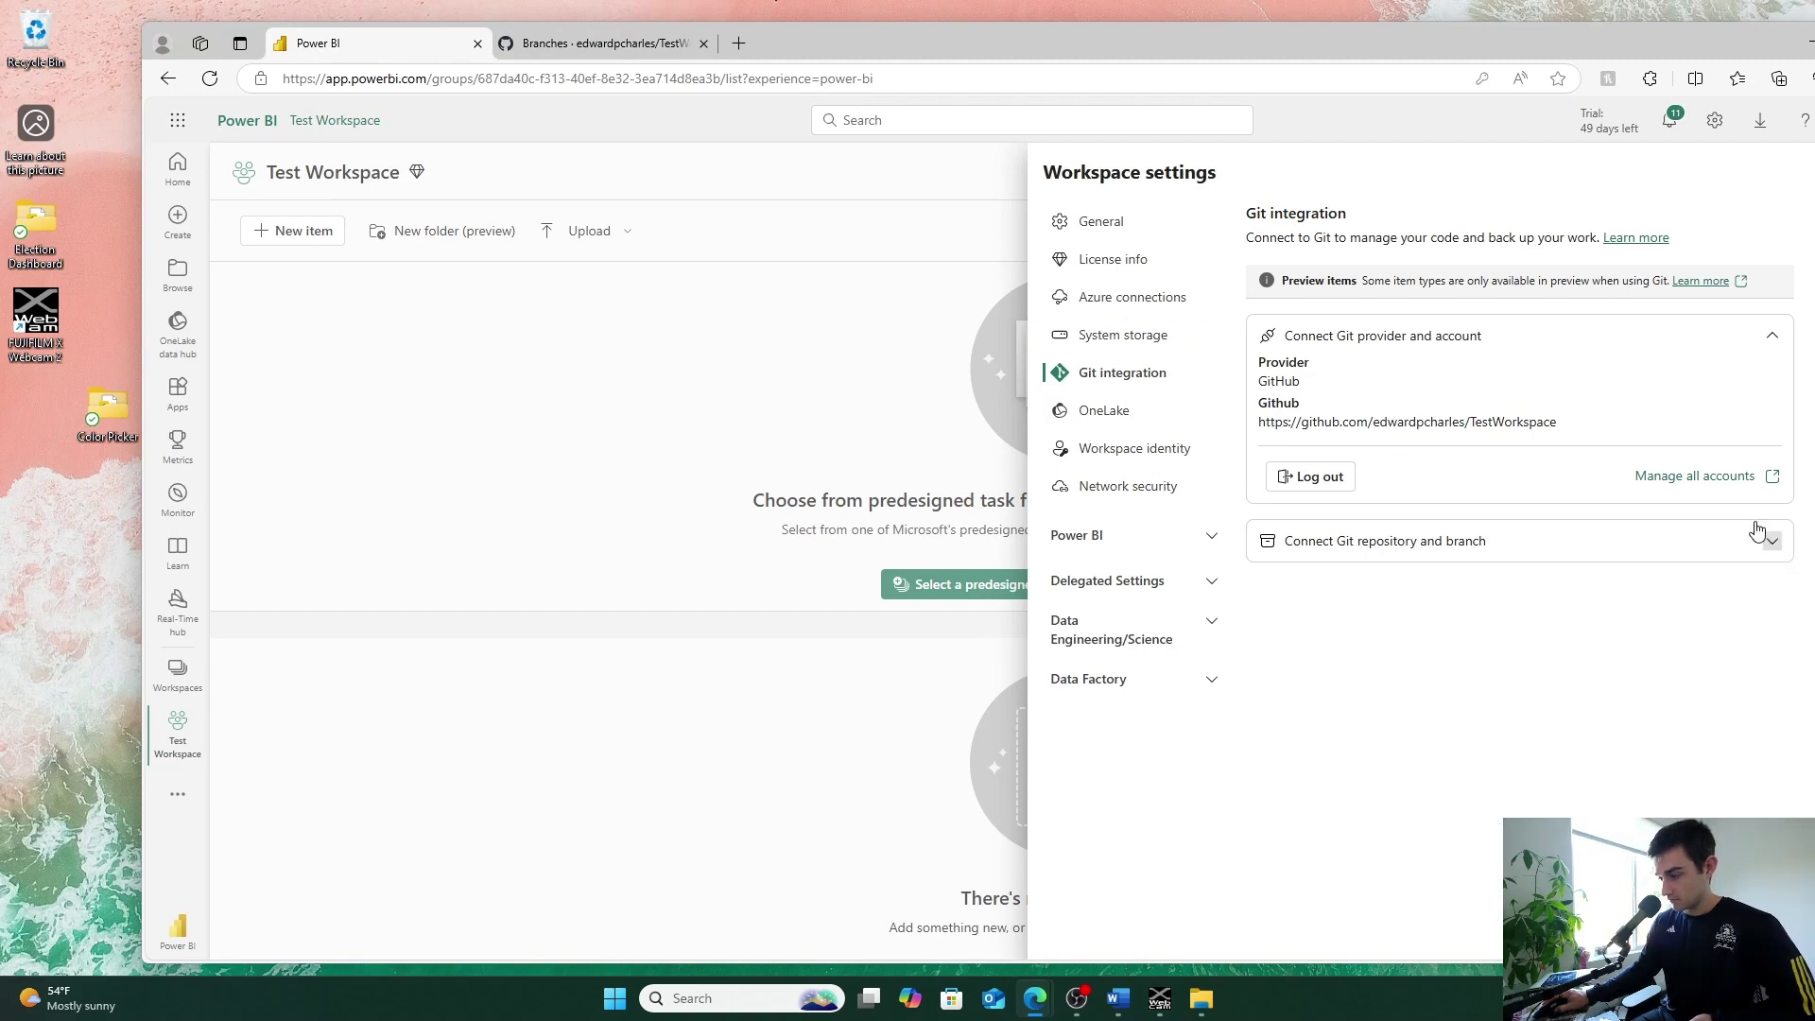
left_click(1413, 551)
left_click(1362, 734)
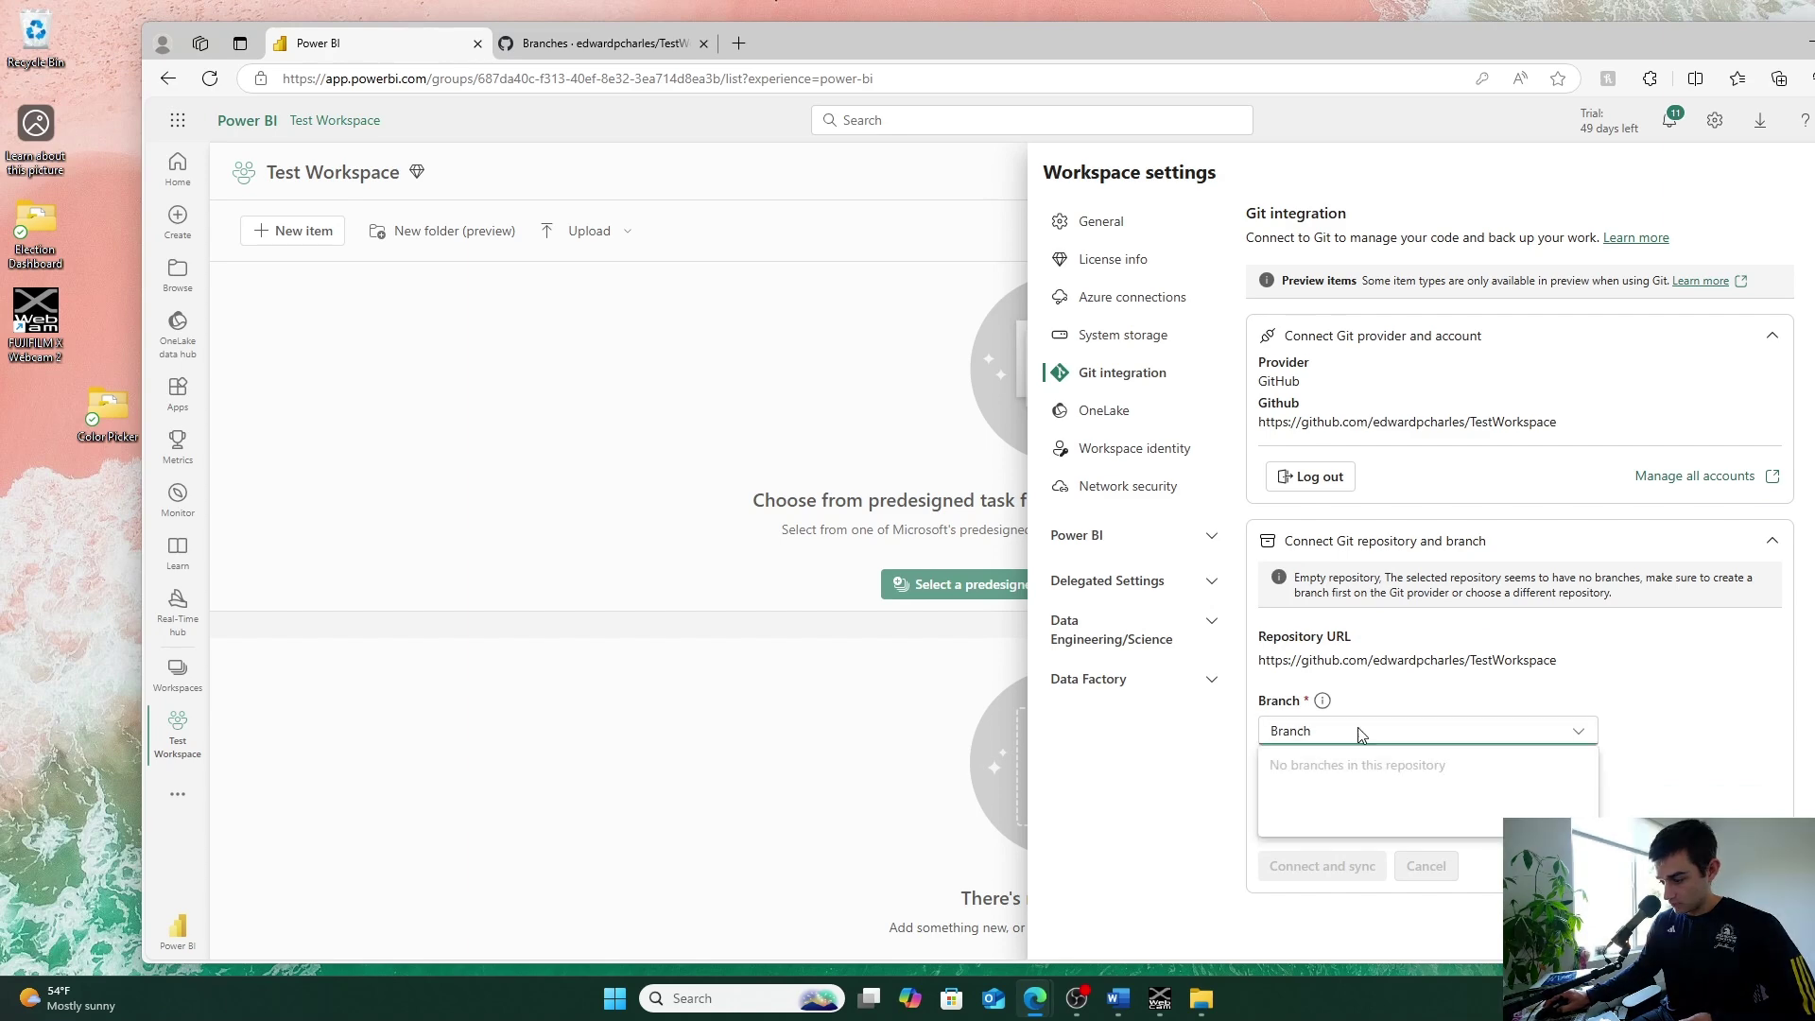
left_click(1466, 736)
left_click(210, 79)
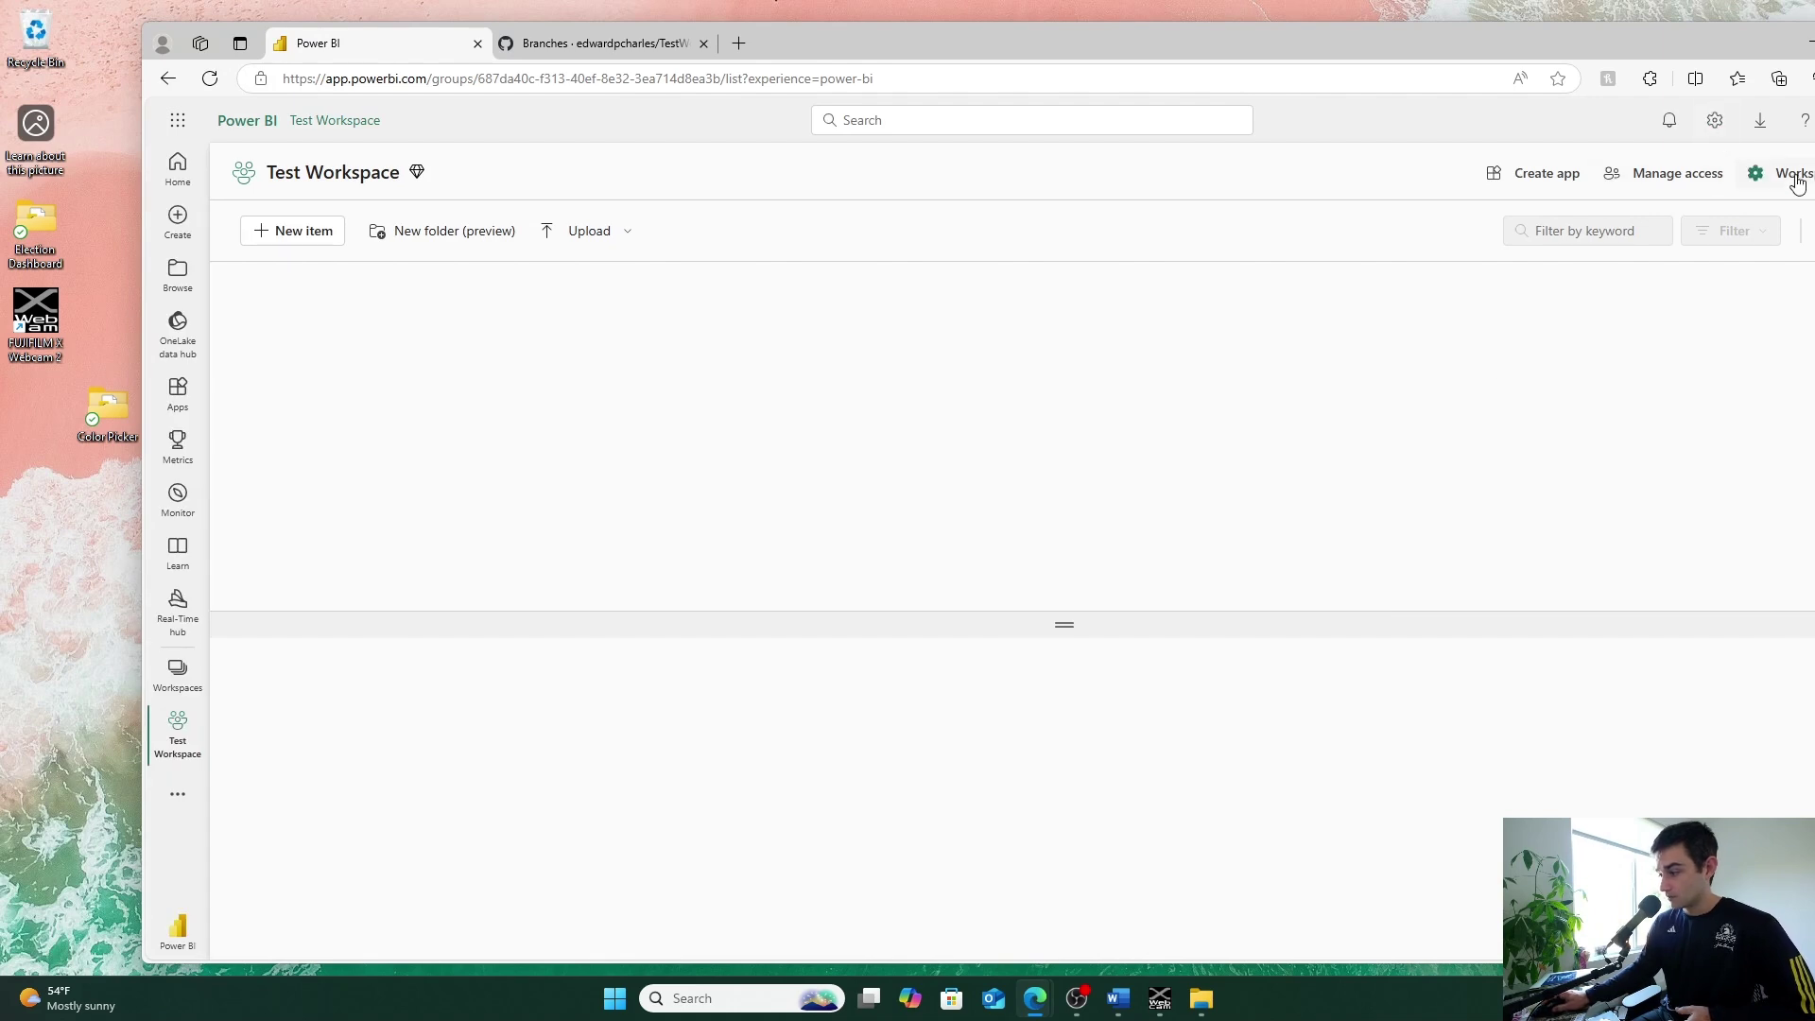
- Reconnect the GitHub account in Git integration and select the main branch
left_click(1796, 181)
left_click_drag(1586, 49, 1471, 49)
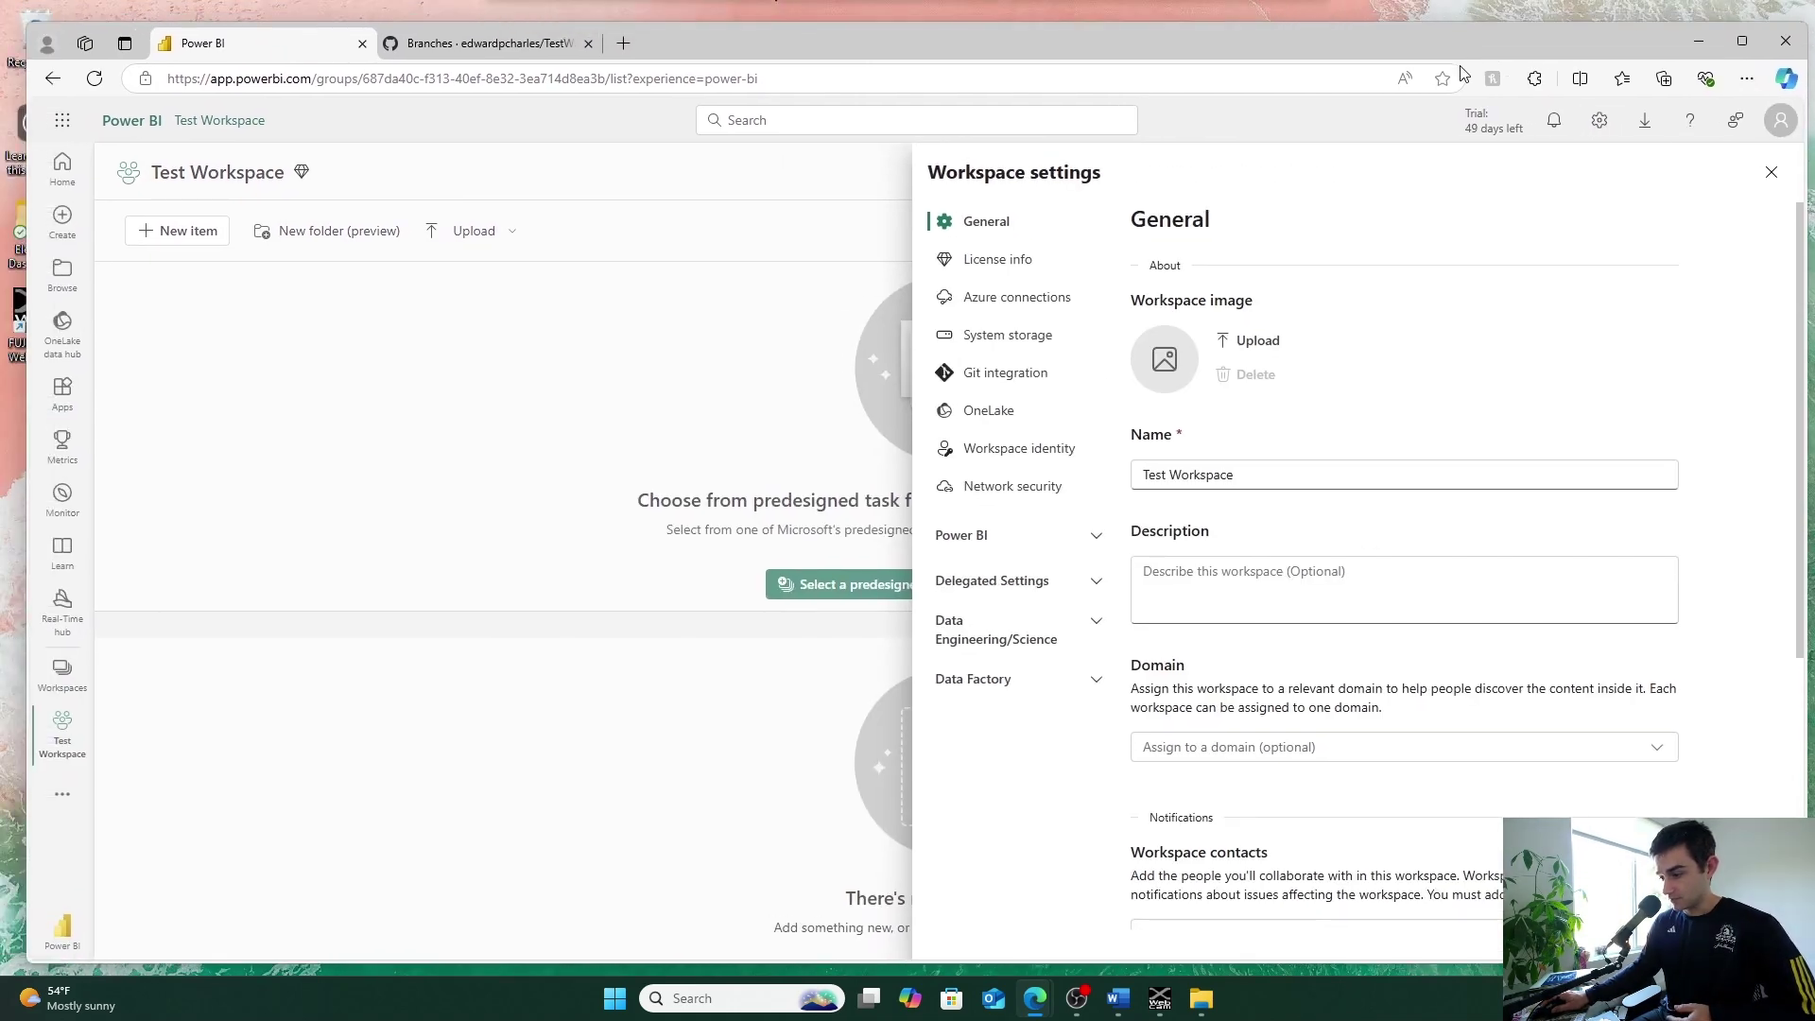
left_click(989, 378)
left_click(1370, 439)
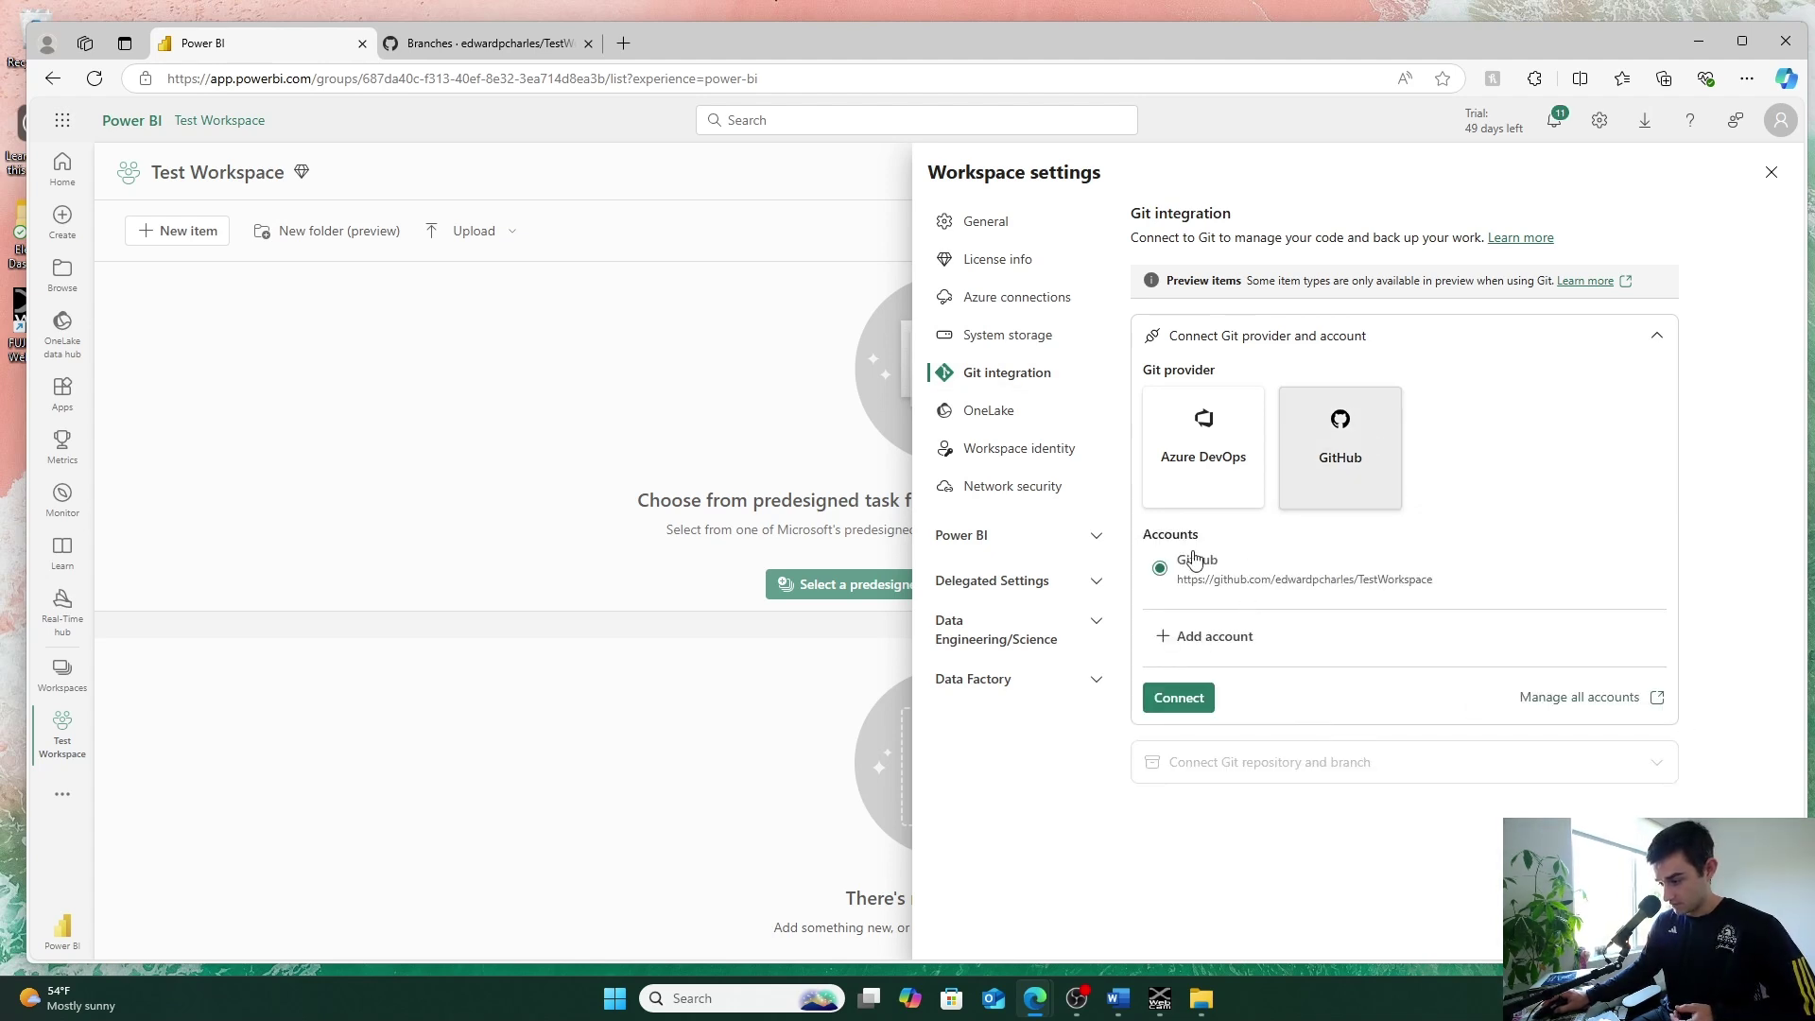
left_click(1177, 699)
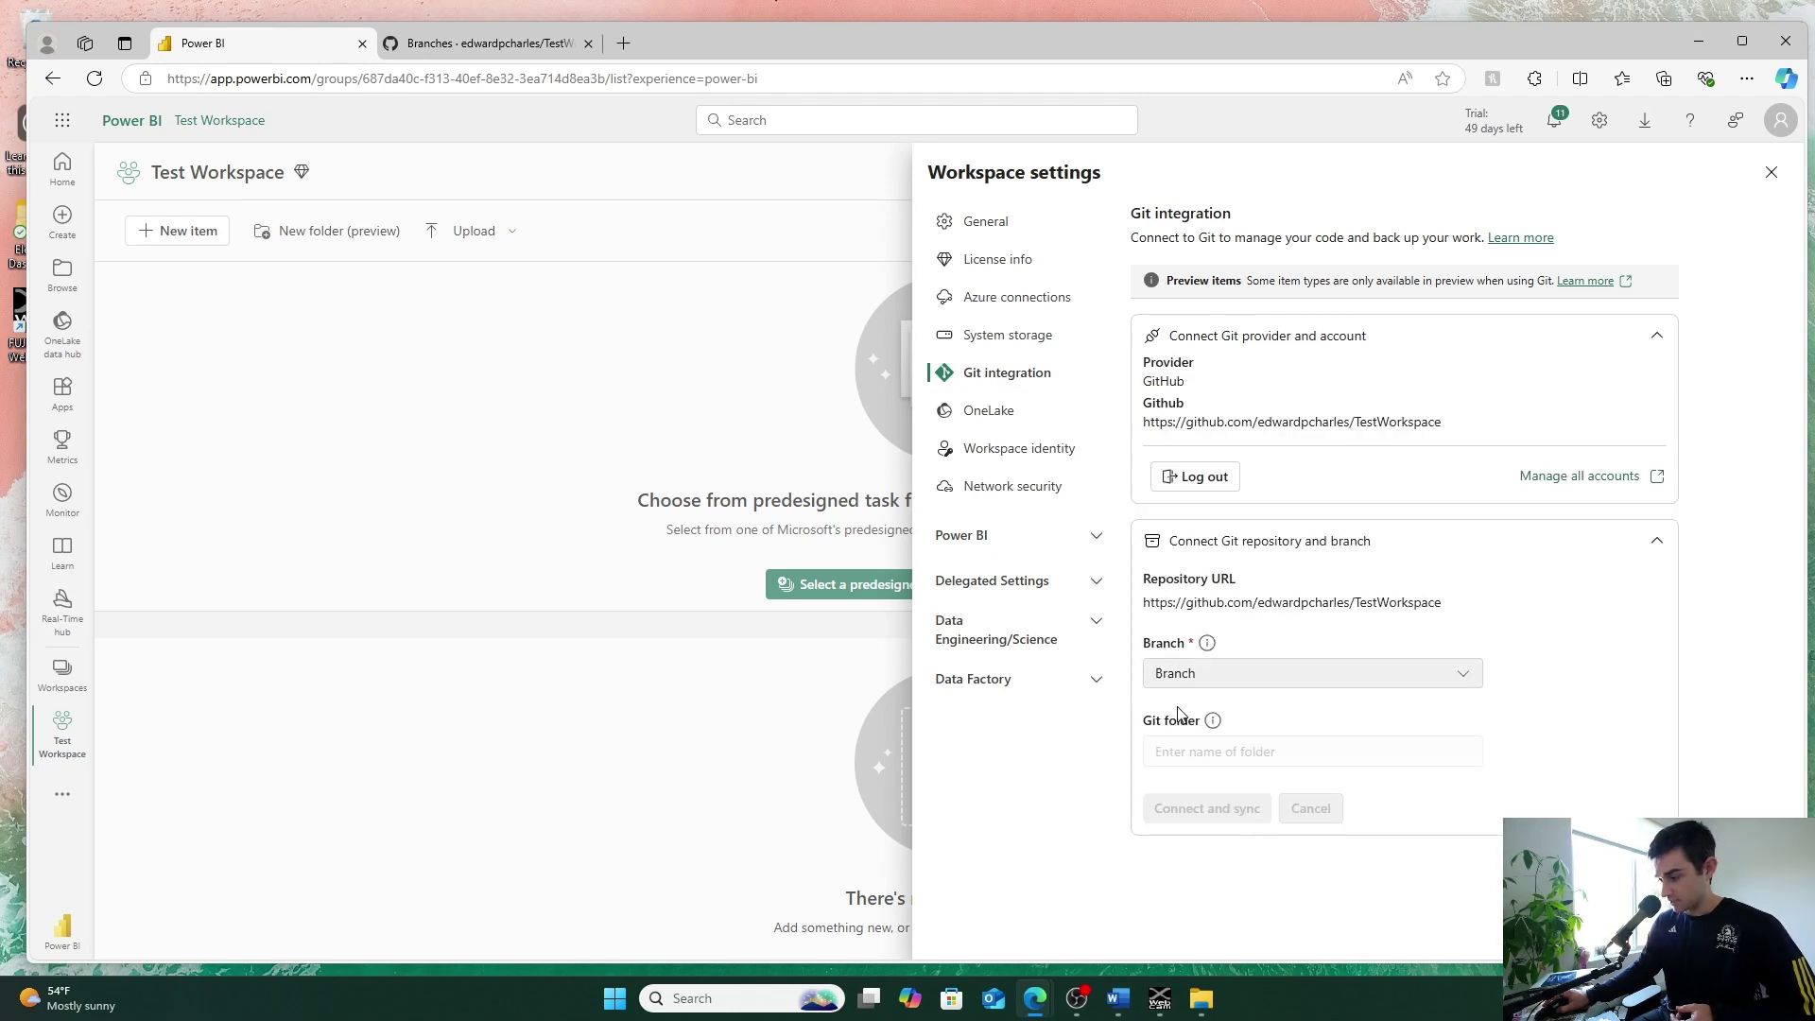
left_click(1422, 680)
left_click(1190, 768)
- Set the Git folder to PowerBIWorkspace, then connect, create the folder and sync
left_click(1191, 756)
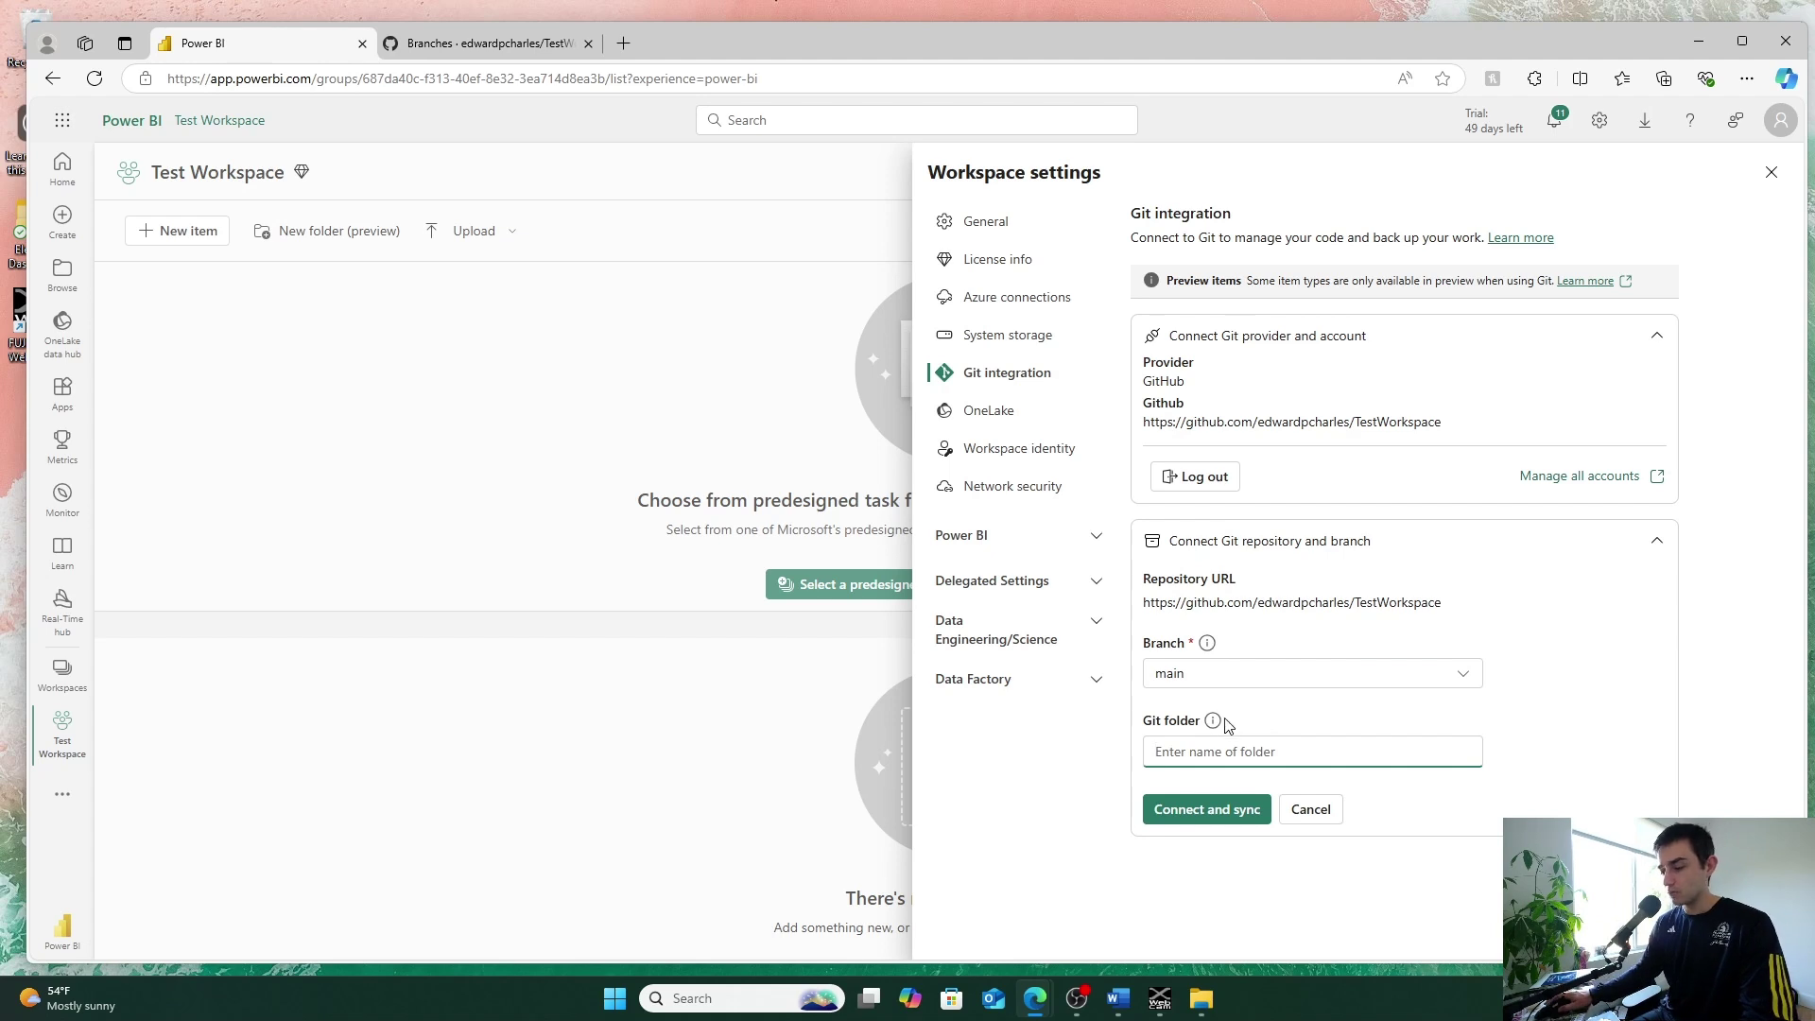
mouse_move(1215, 723)
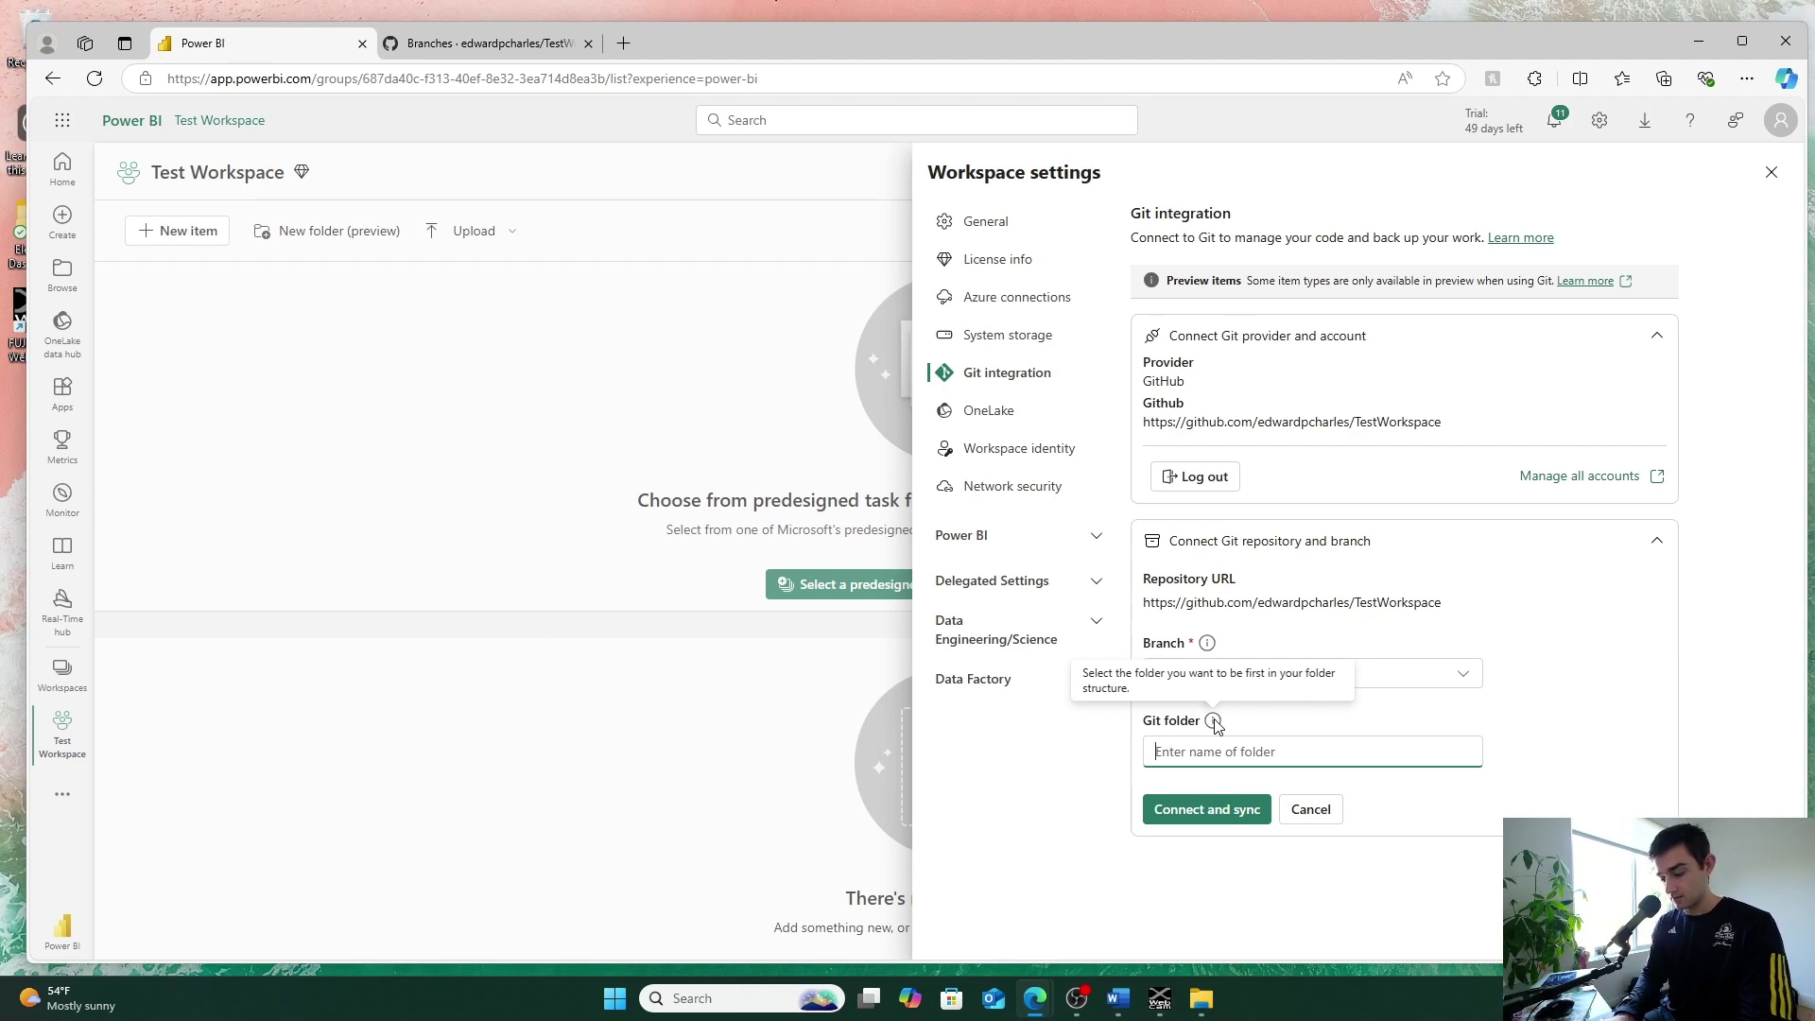
type("Power")
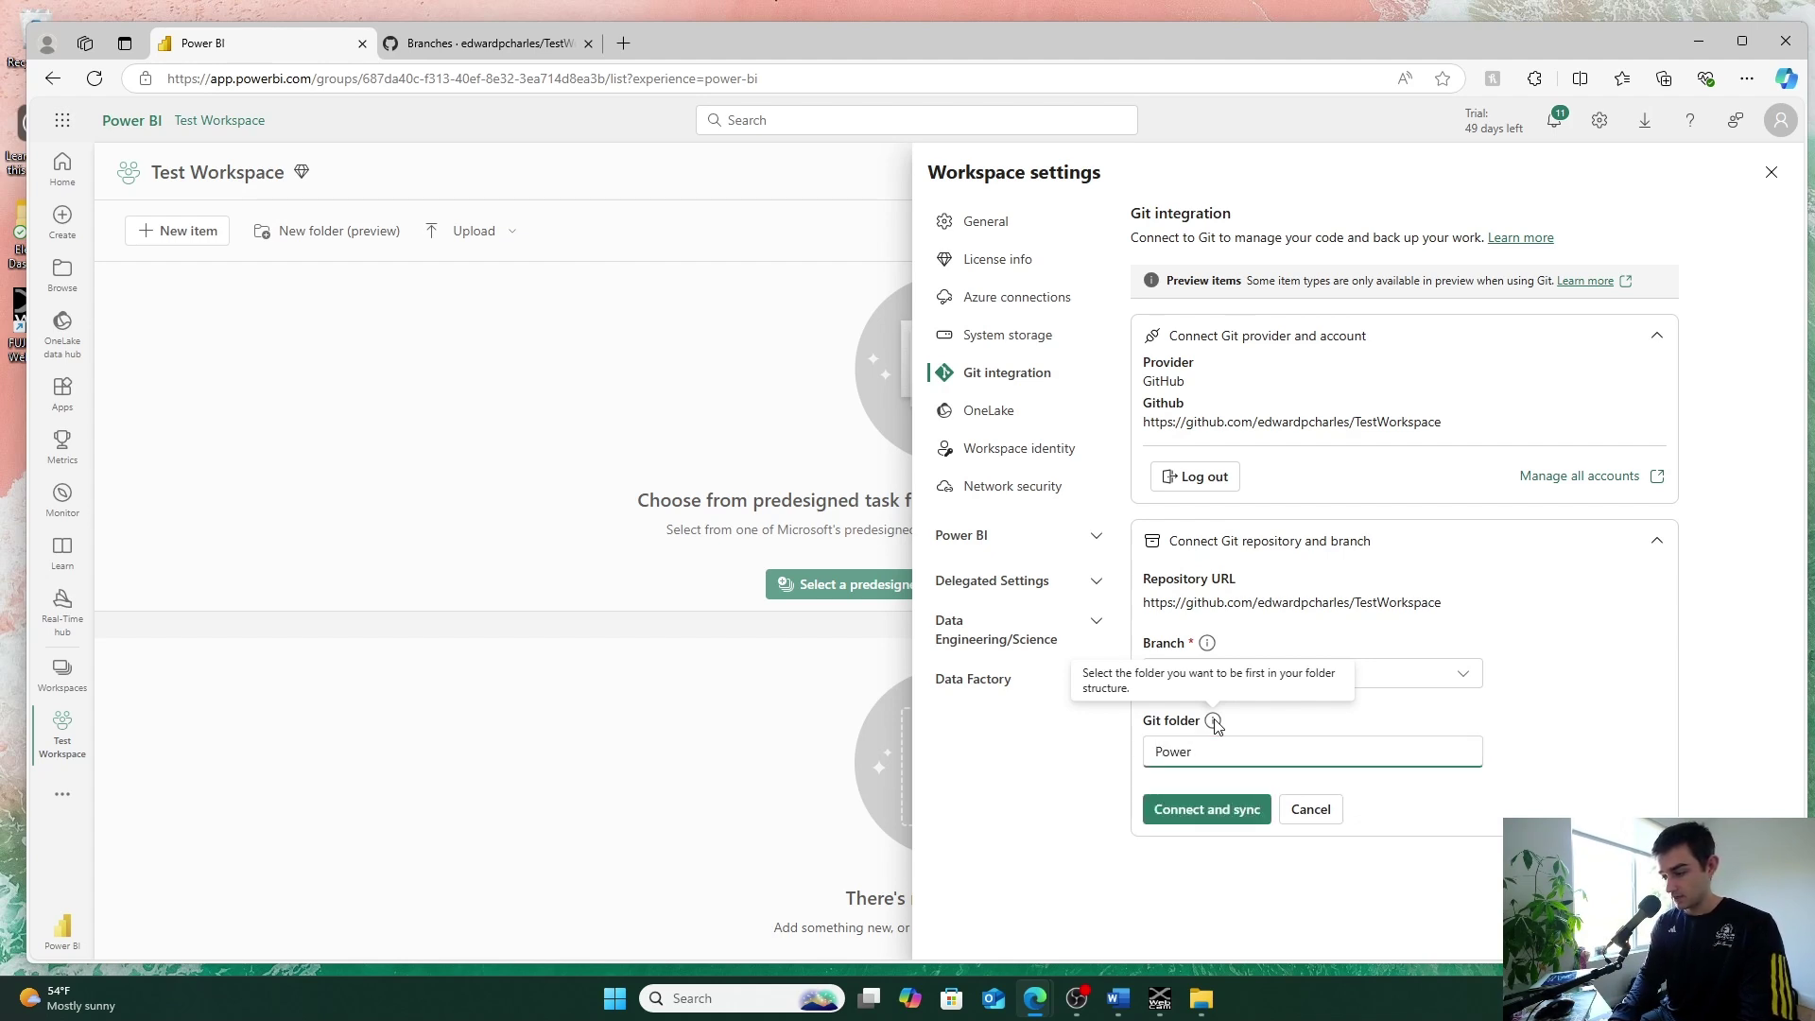
type("BIWorkspace")
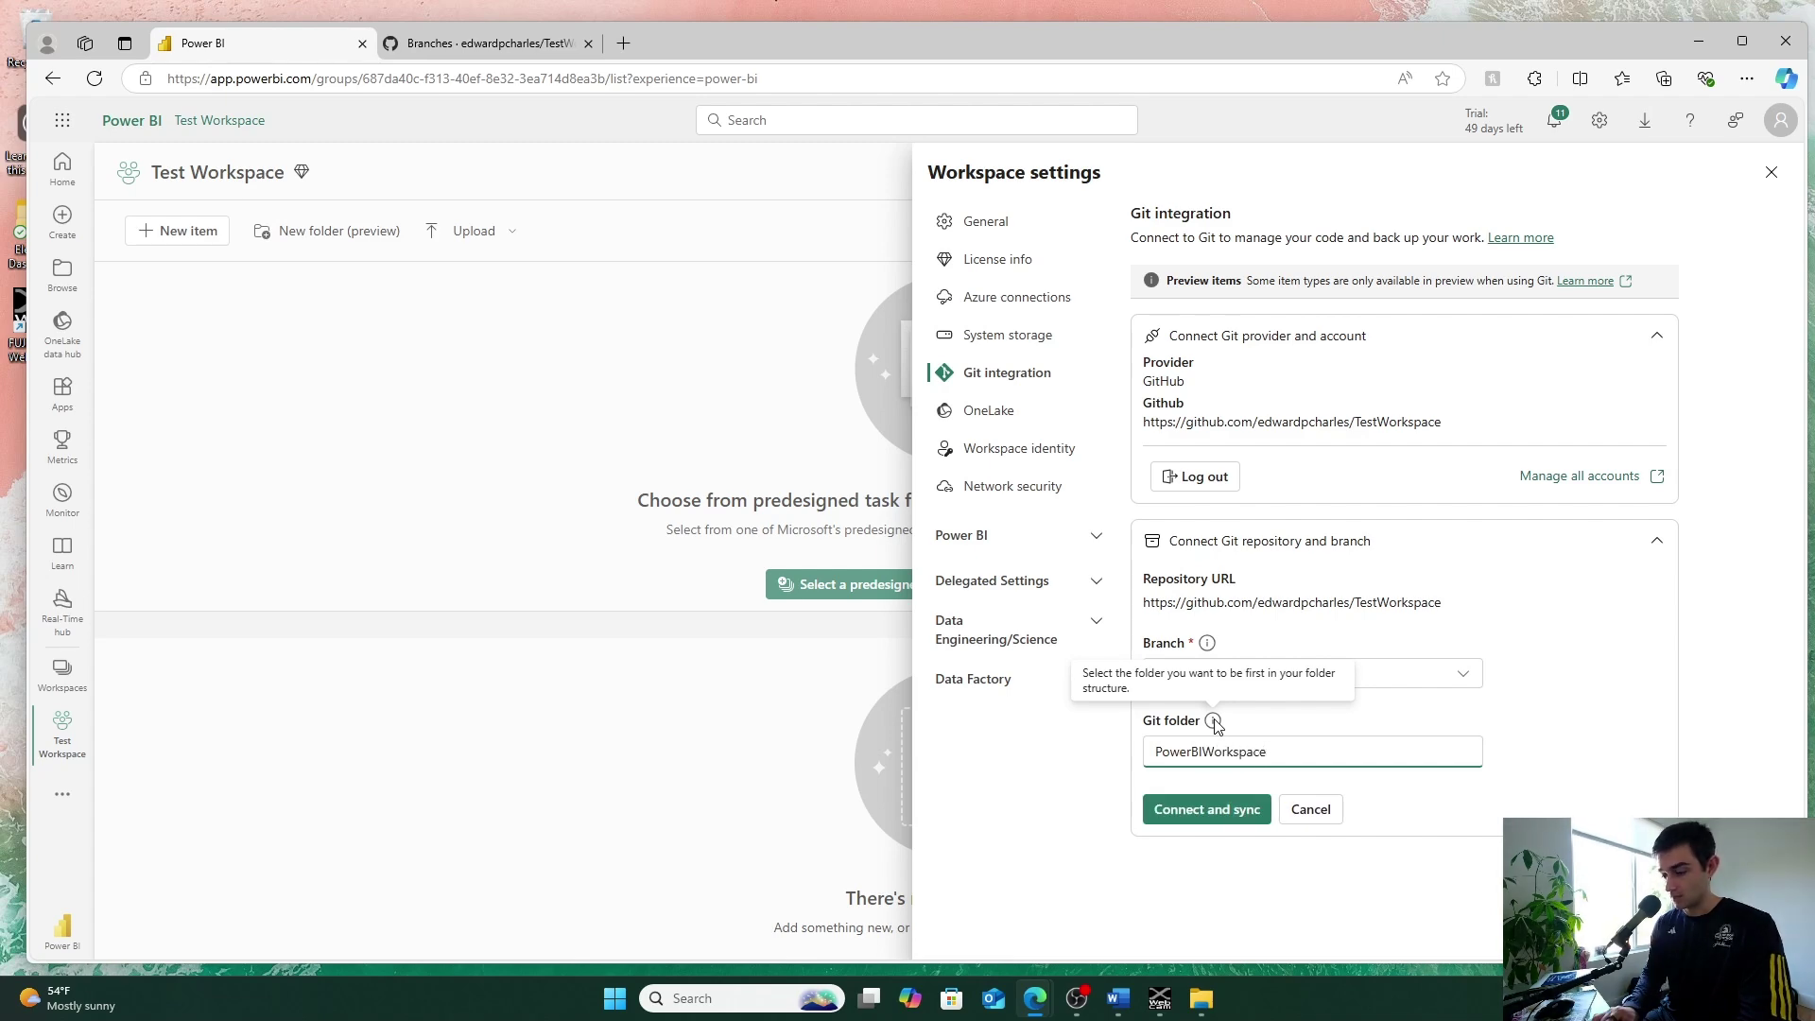
key("ctrl+a")
left_click(1216, 821)
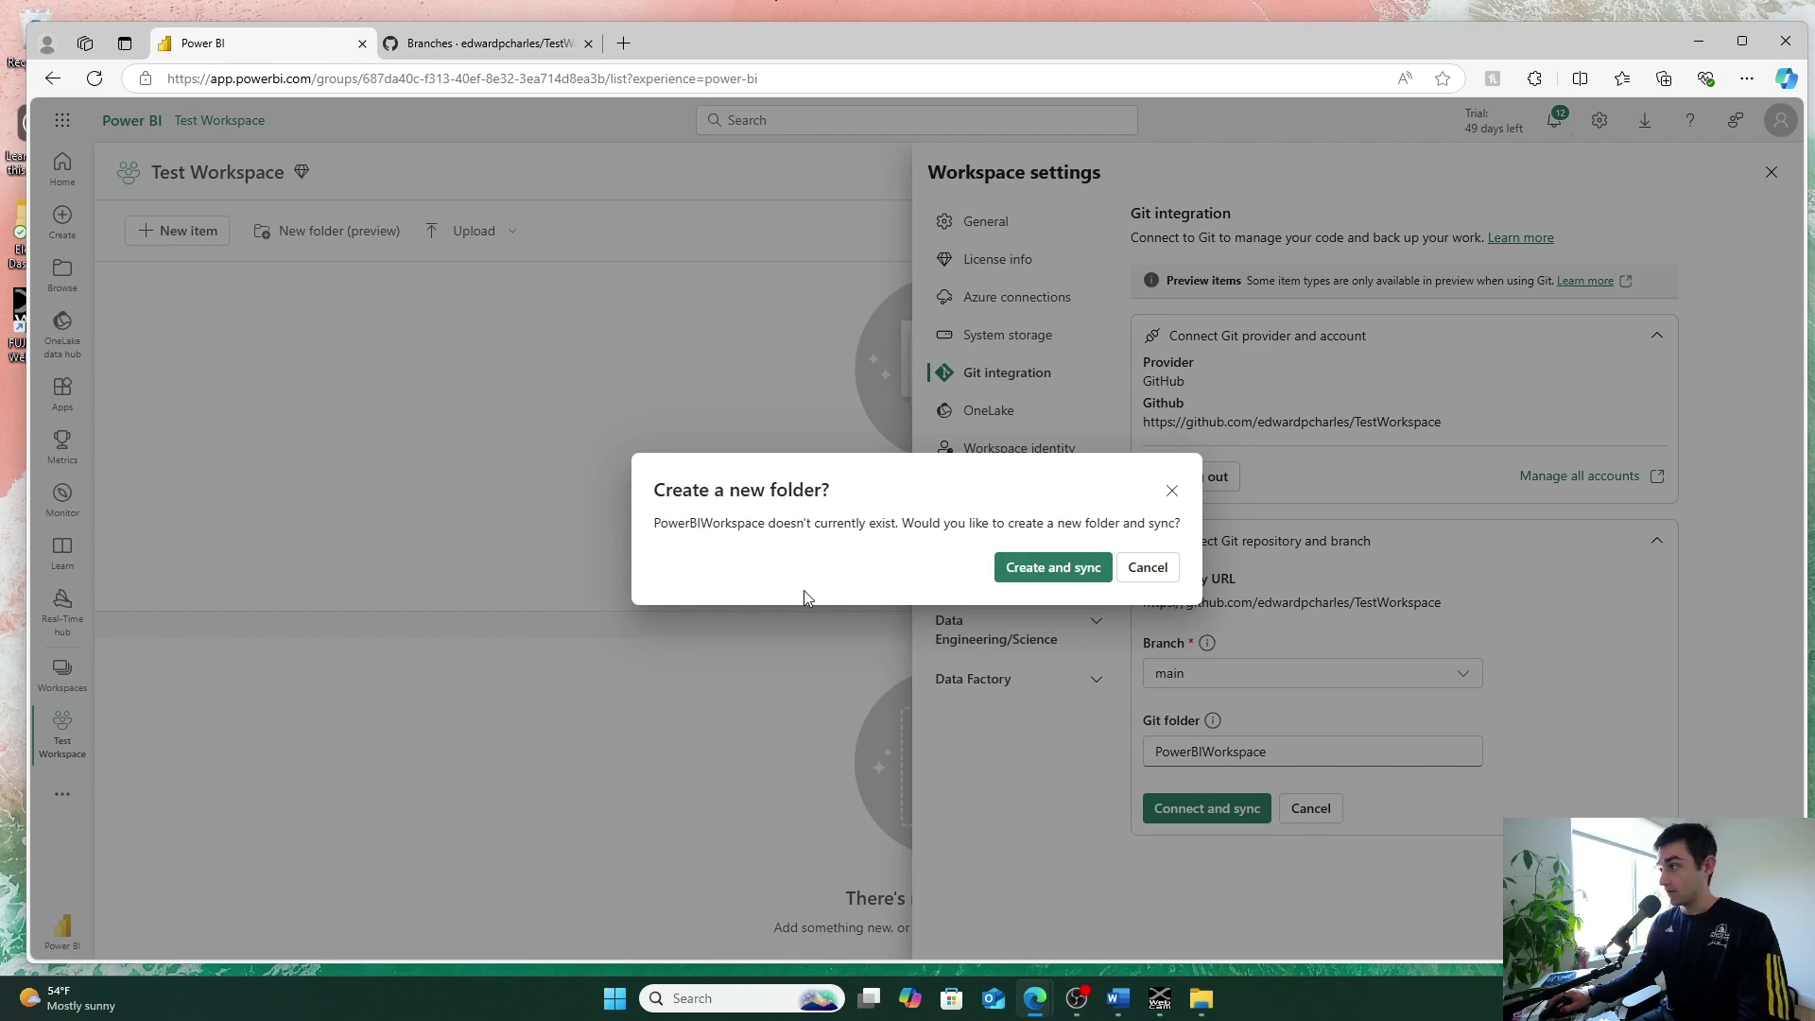
left_click(1053, 579)
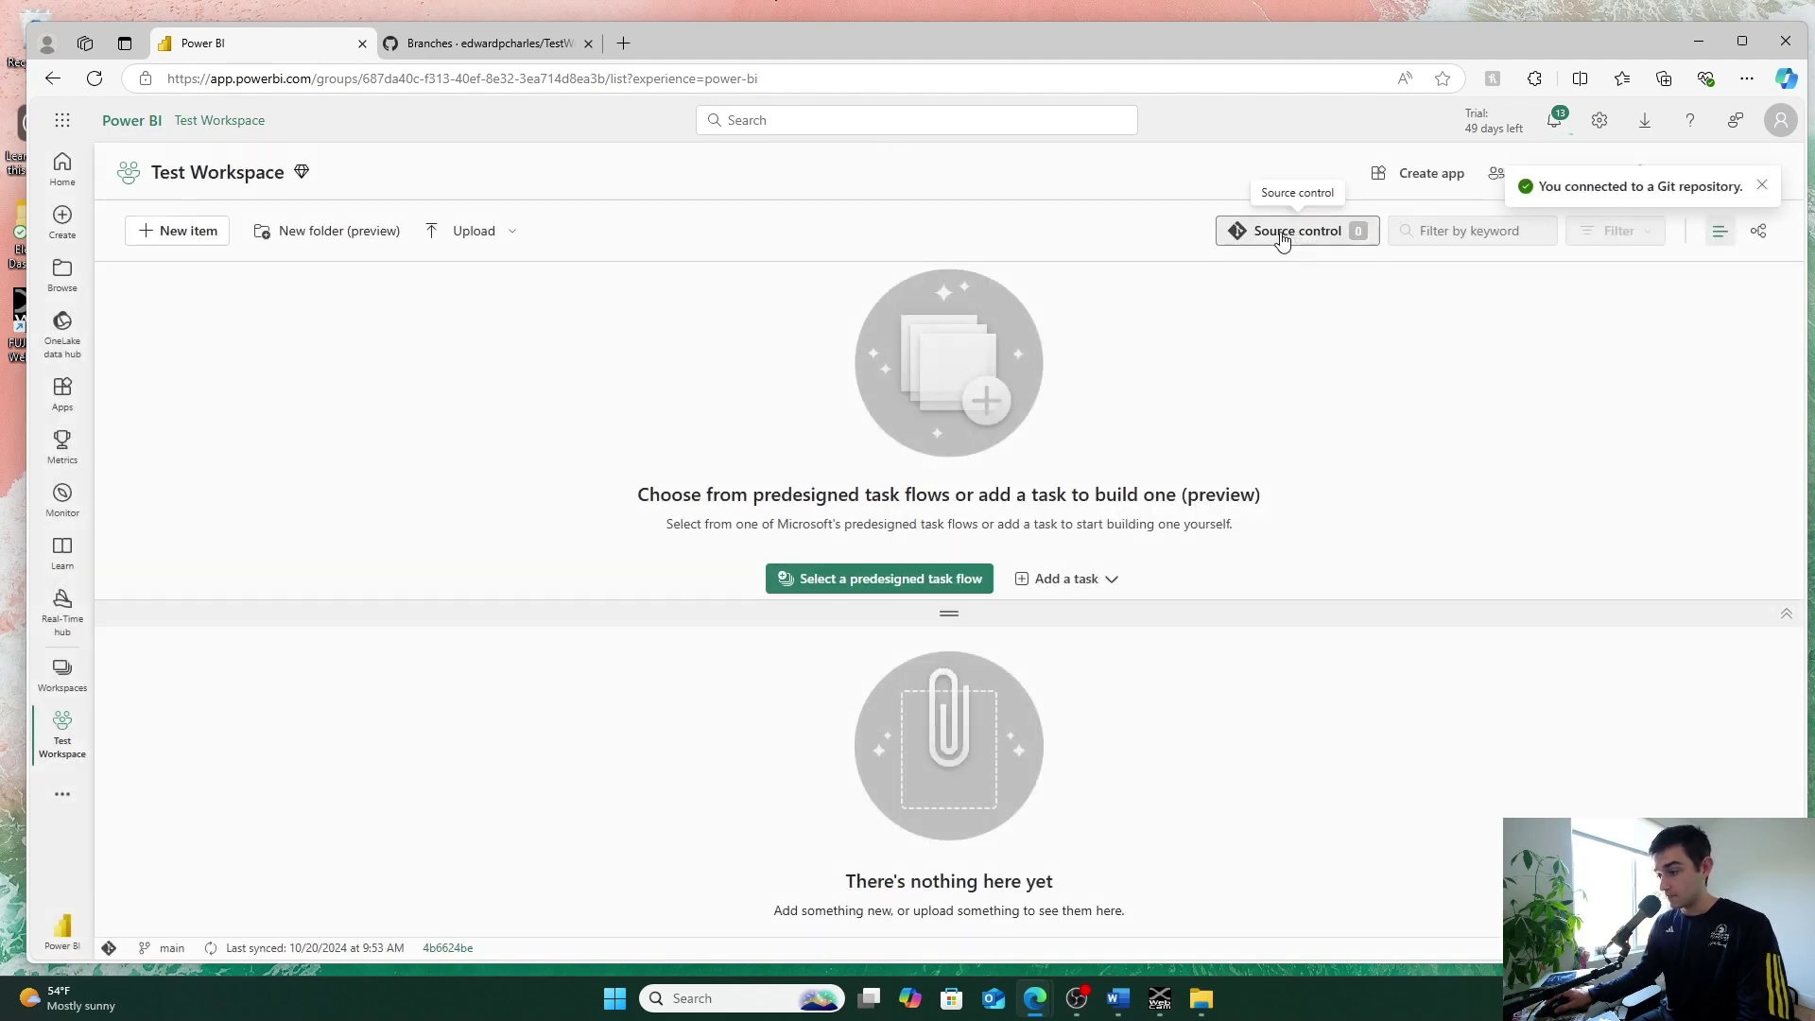
- Open Source control and check the pending Changes and the incoming Updates from the repository
left_click(1283, 240)
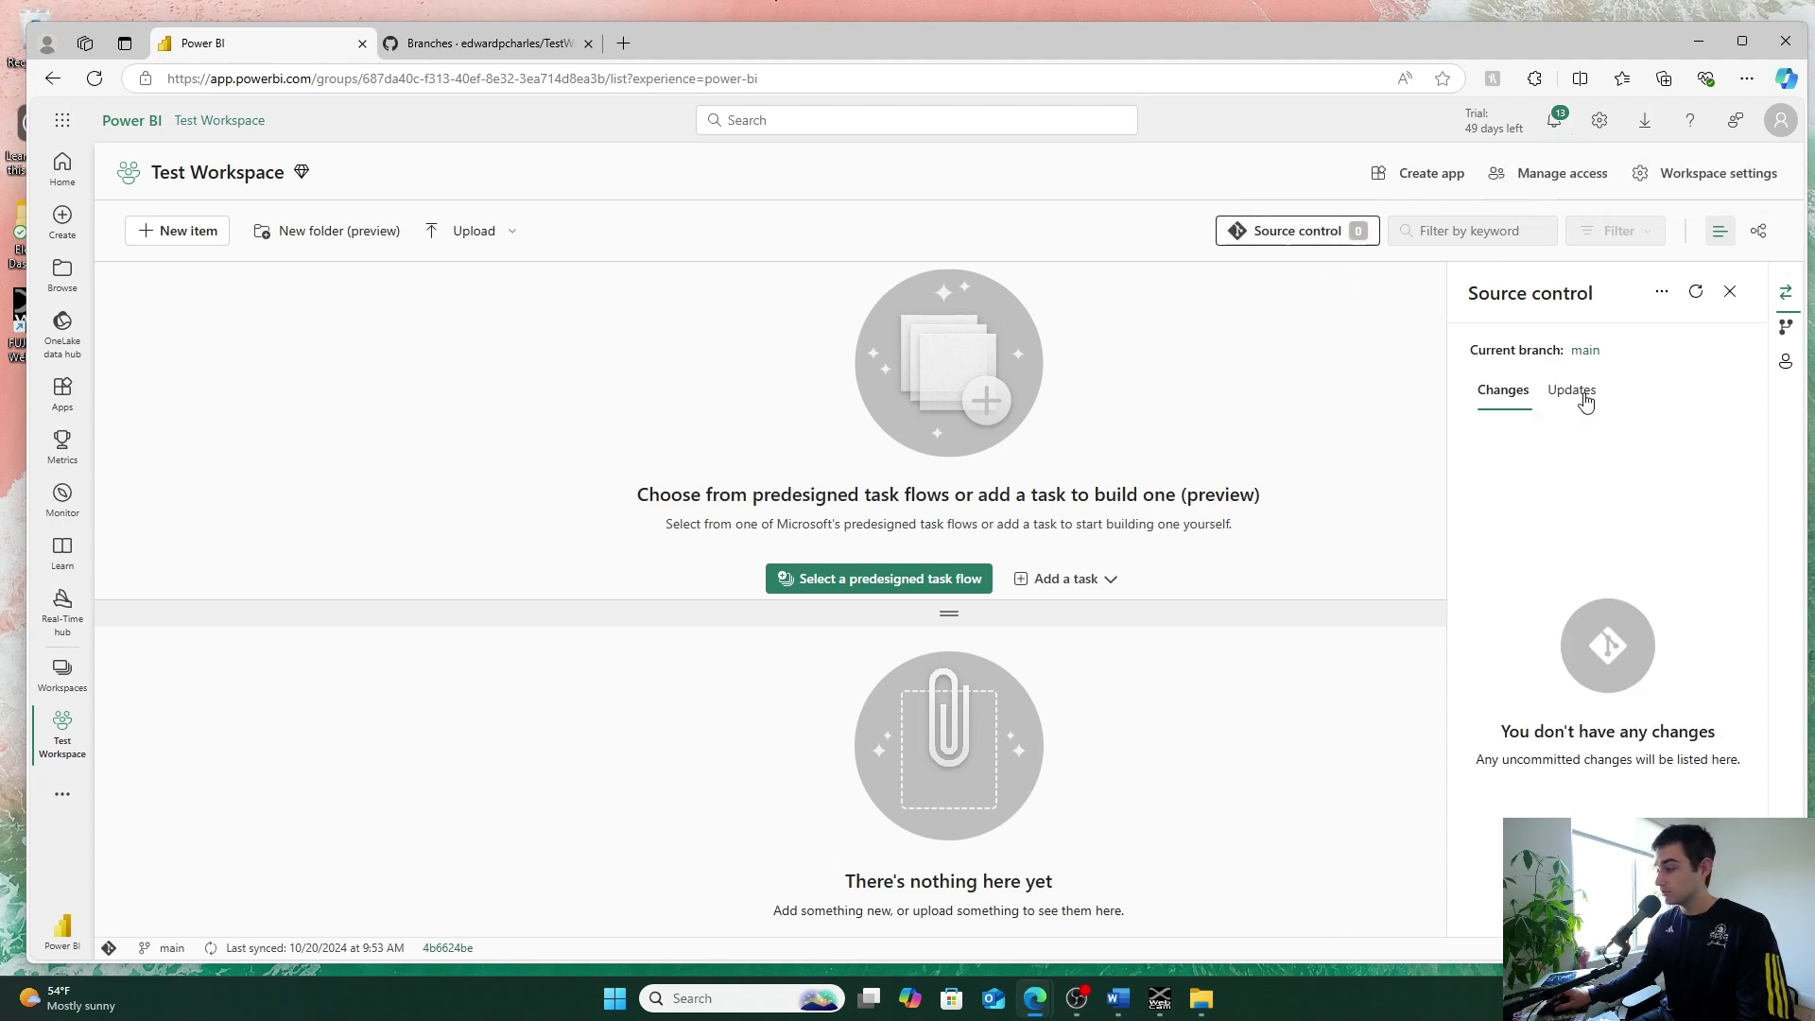
left_click(1785, 330)
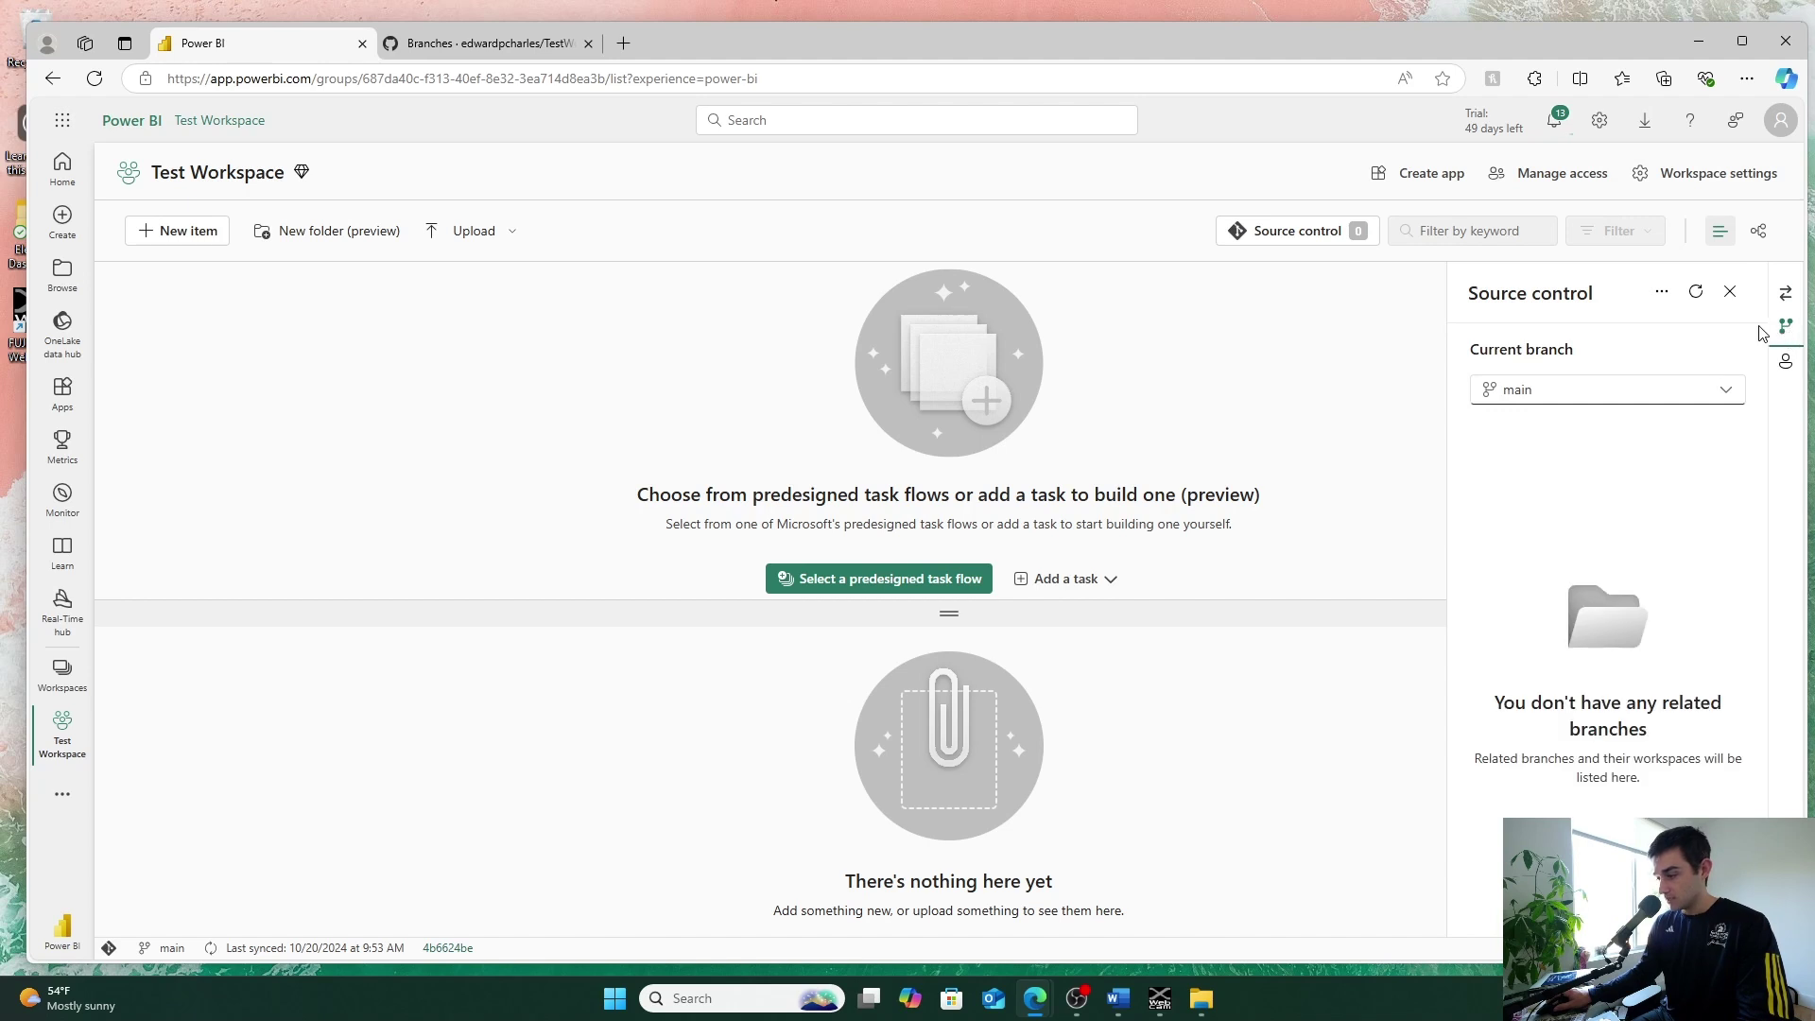
left_click(1786, 293)
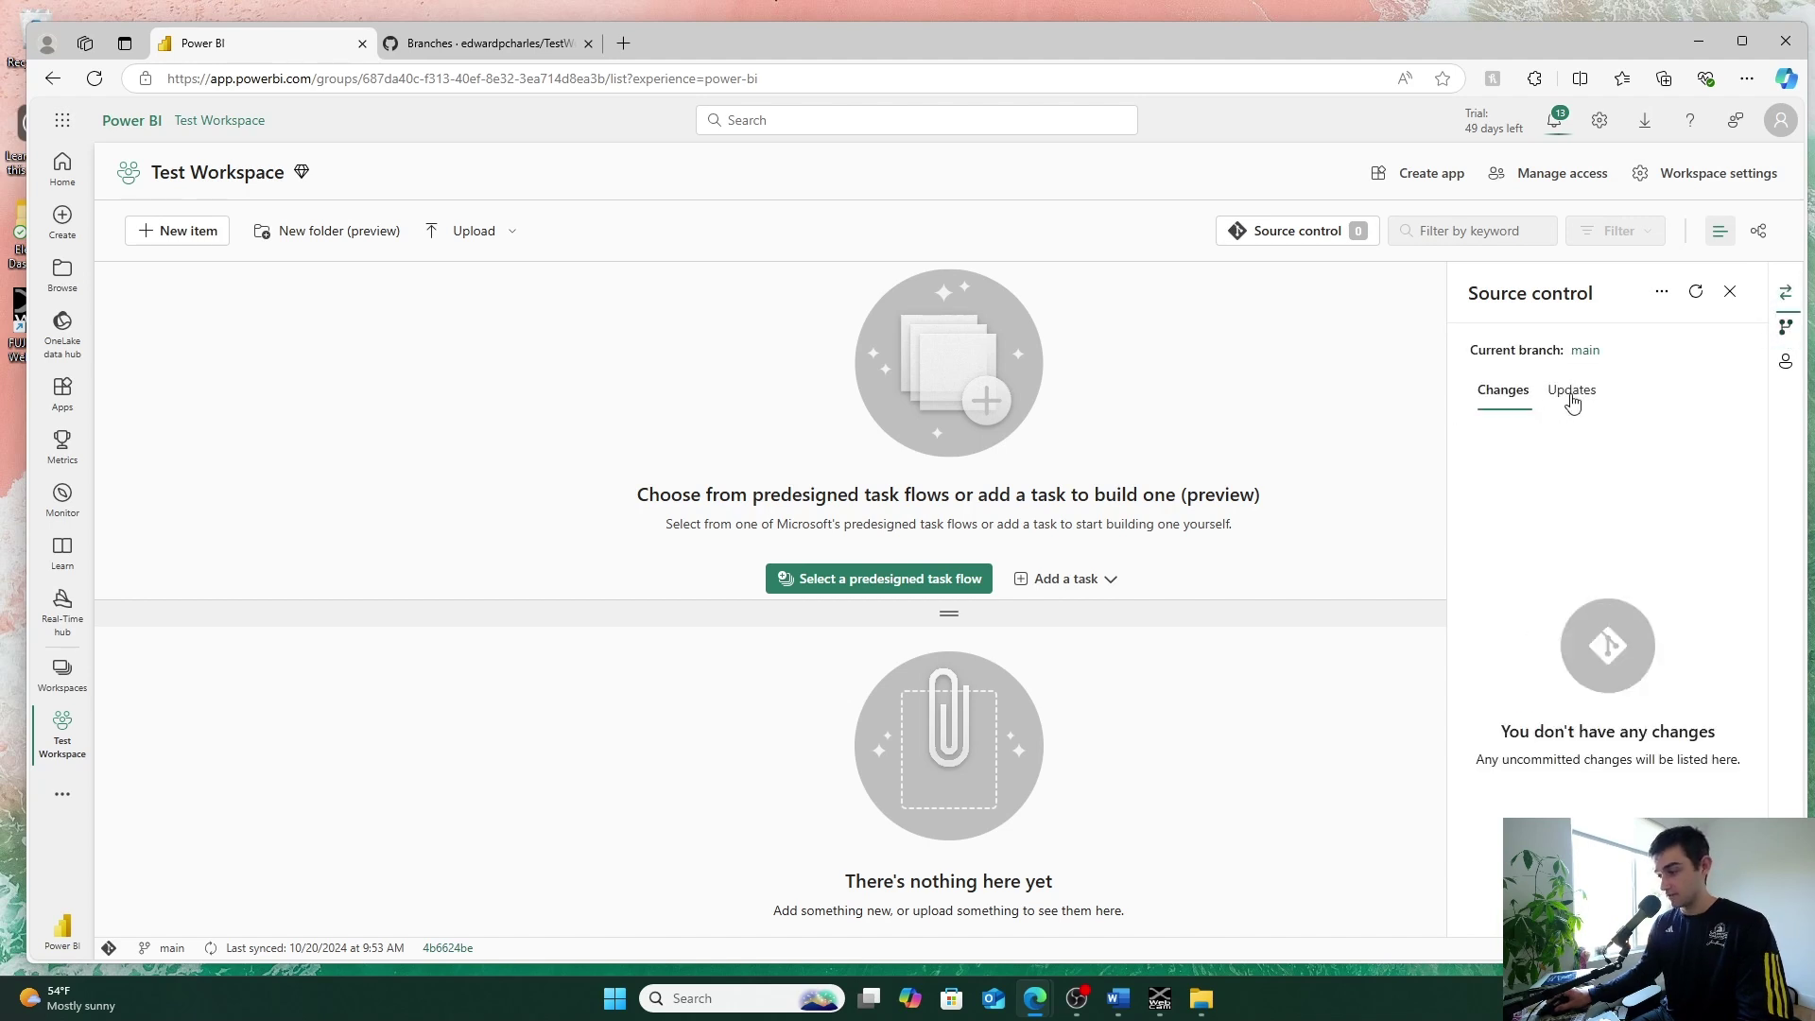
left_click(1572, 400)
left_click(1494, 405)
- Review the main branch and the connected GitHub account and repository, then close the panel
left_click(1786, 330)
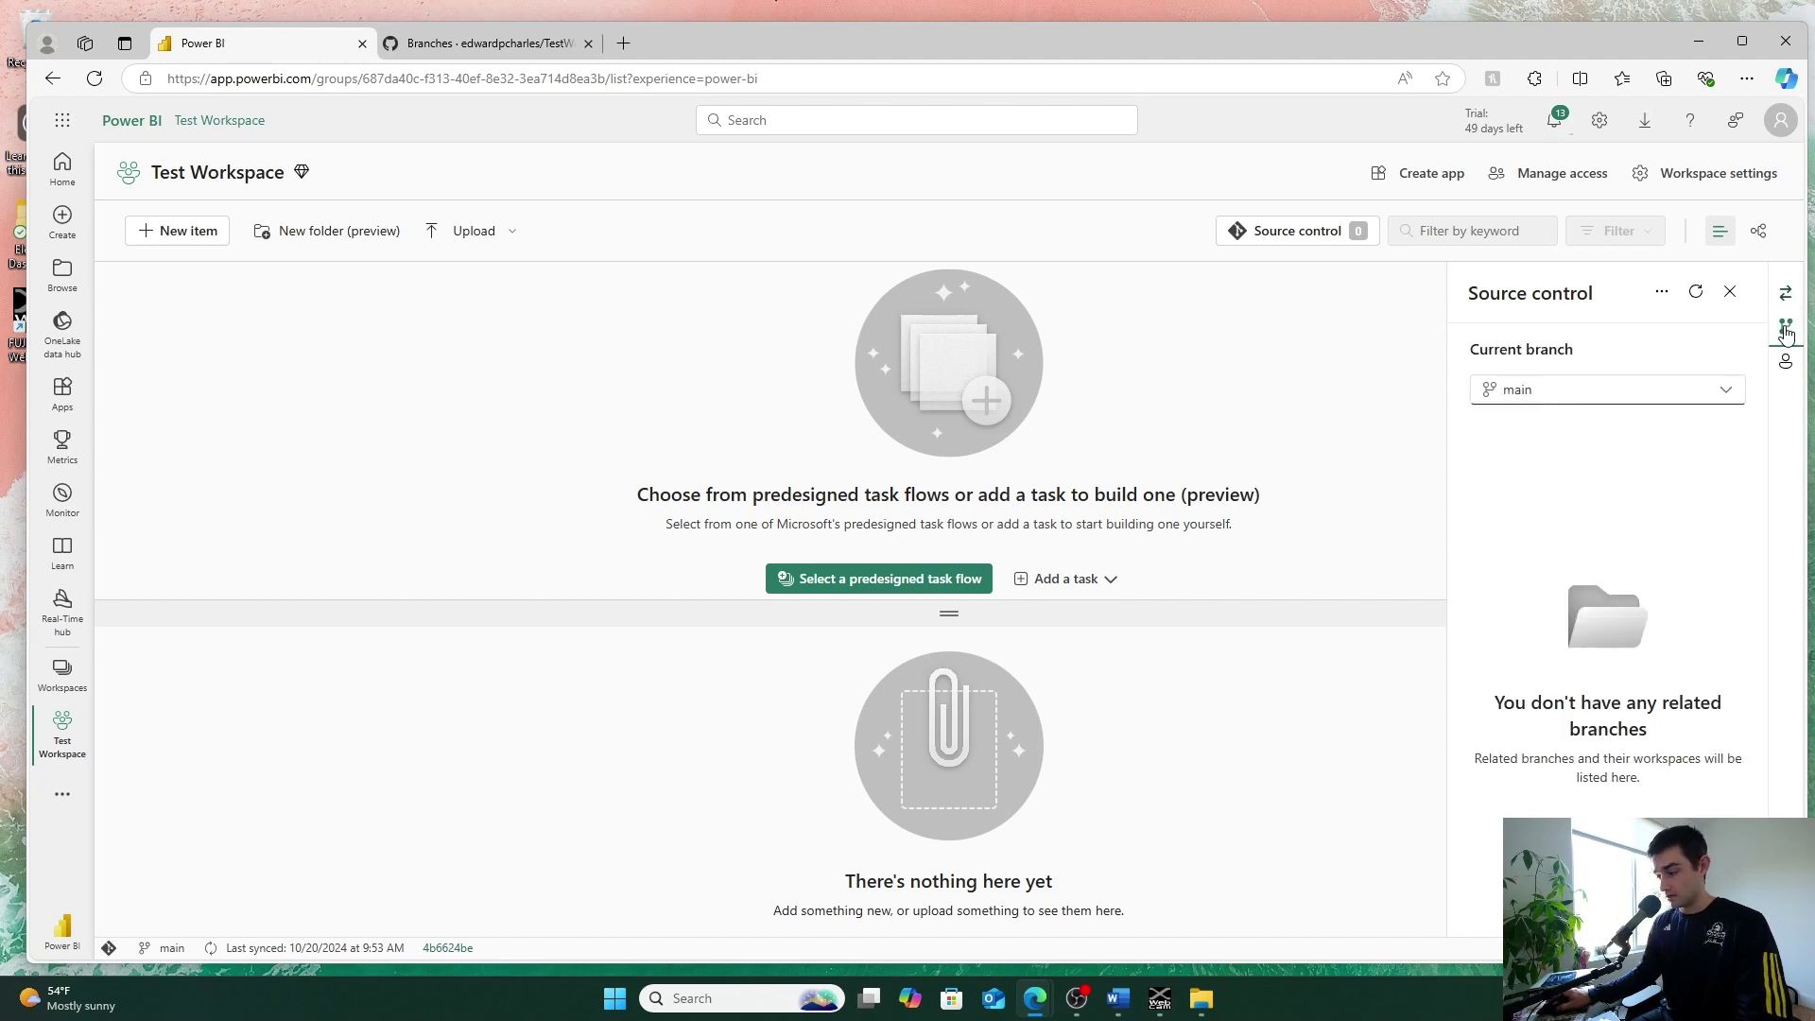
left_click(1786, 361)
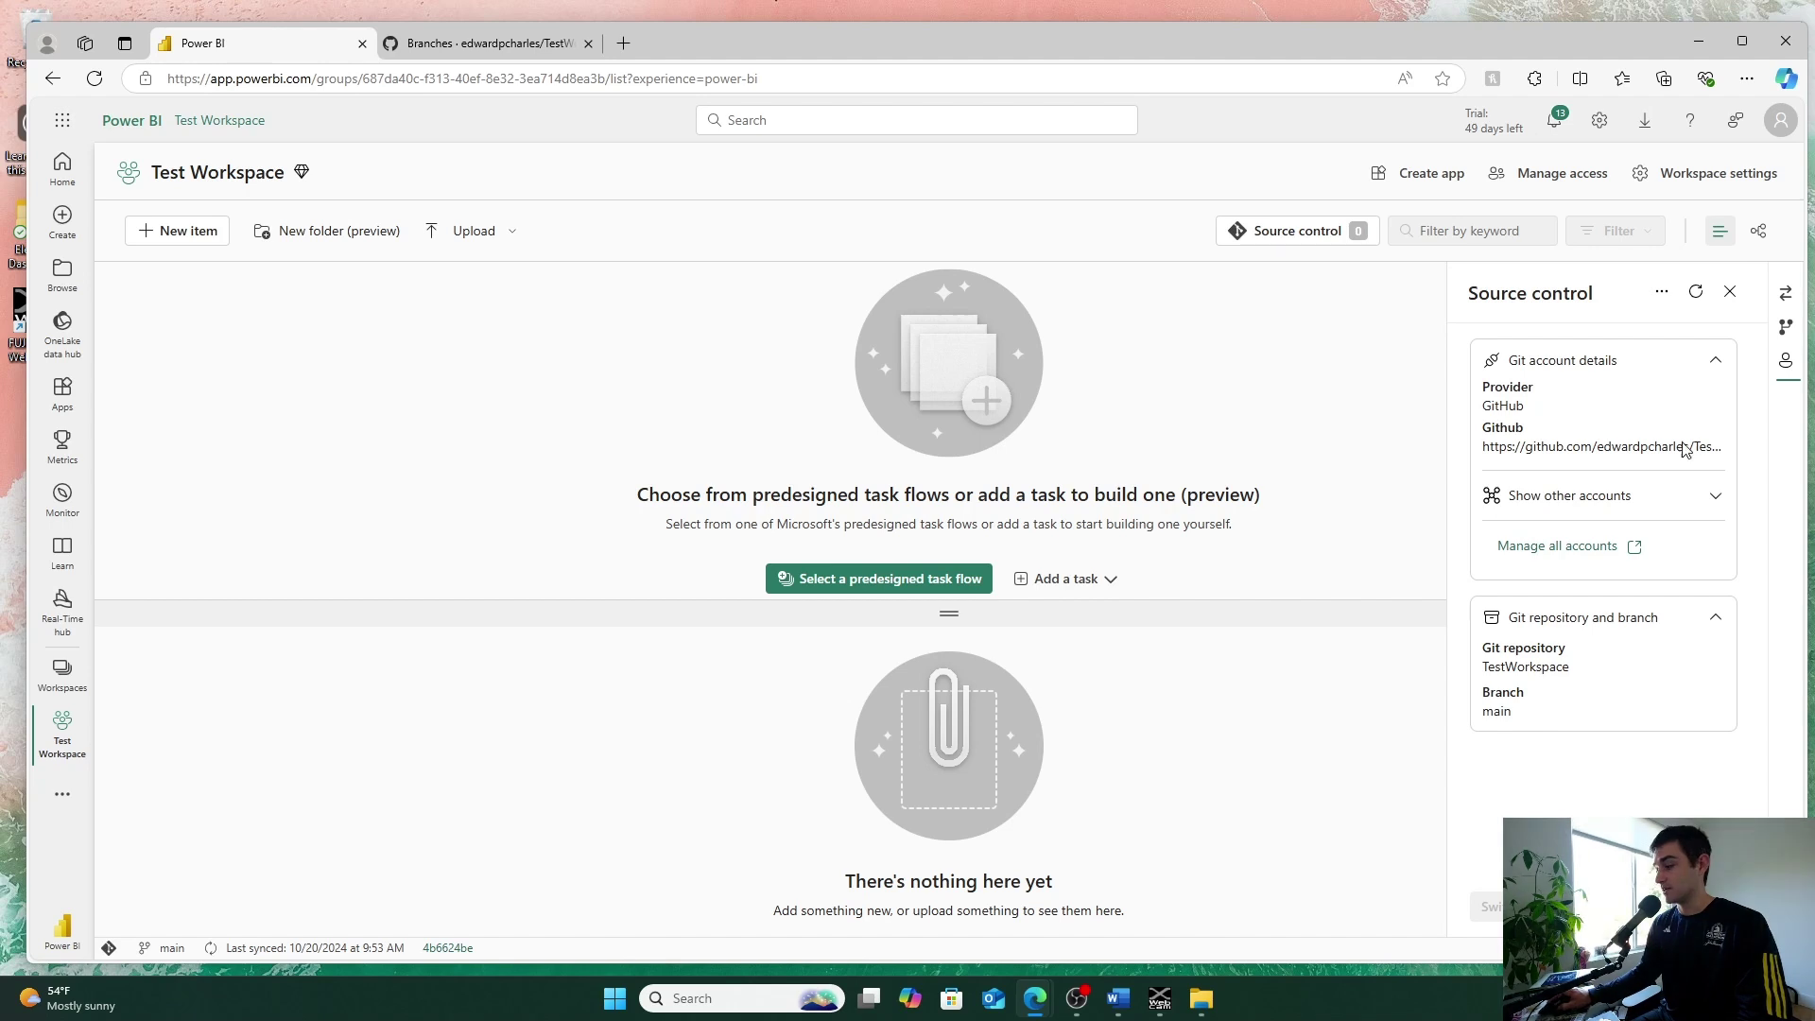
left_click(1787, 295)
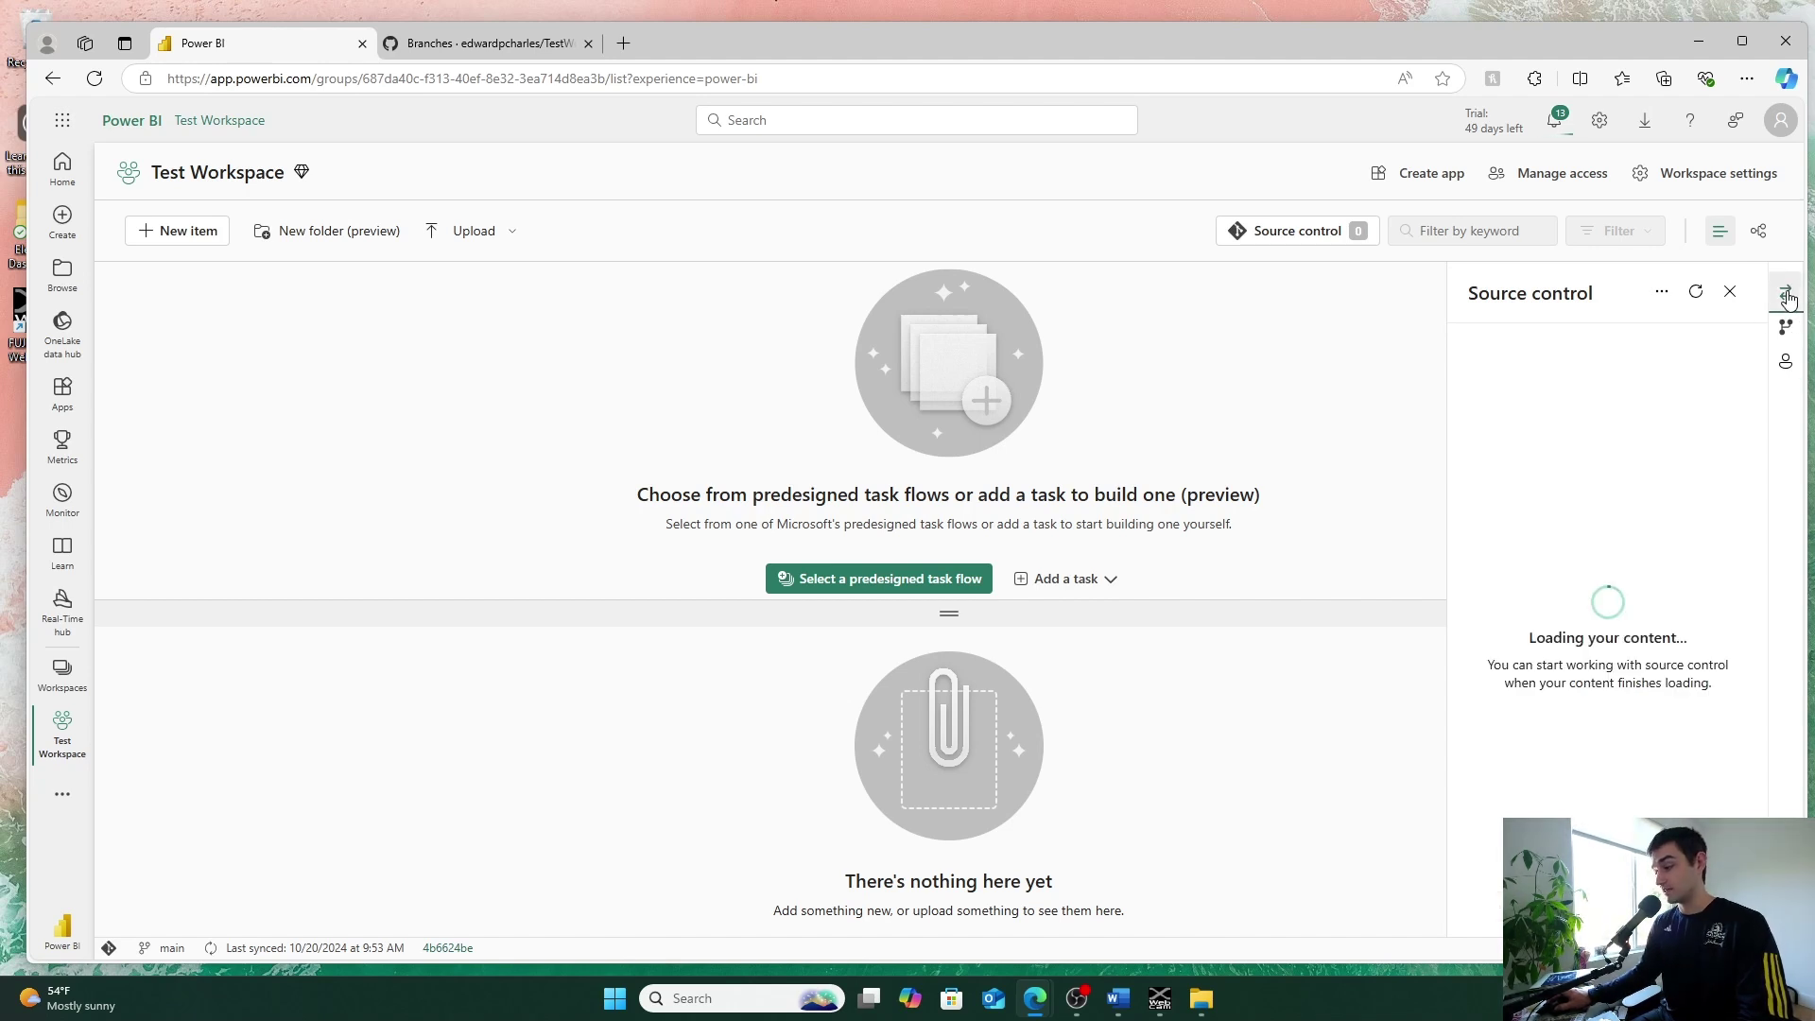
left_click(1731, 295)
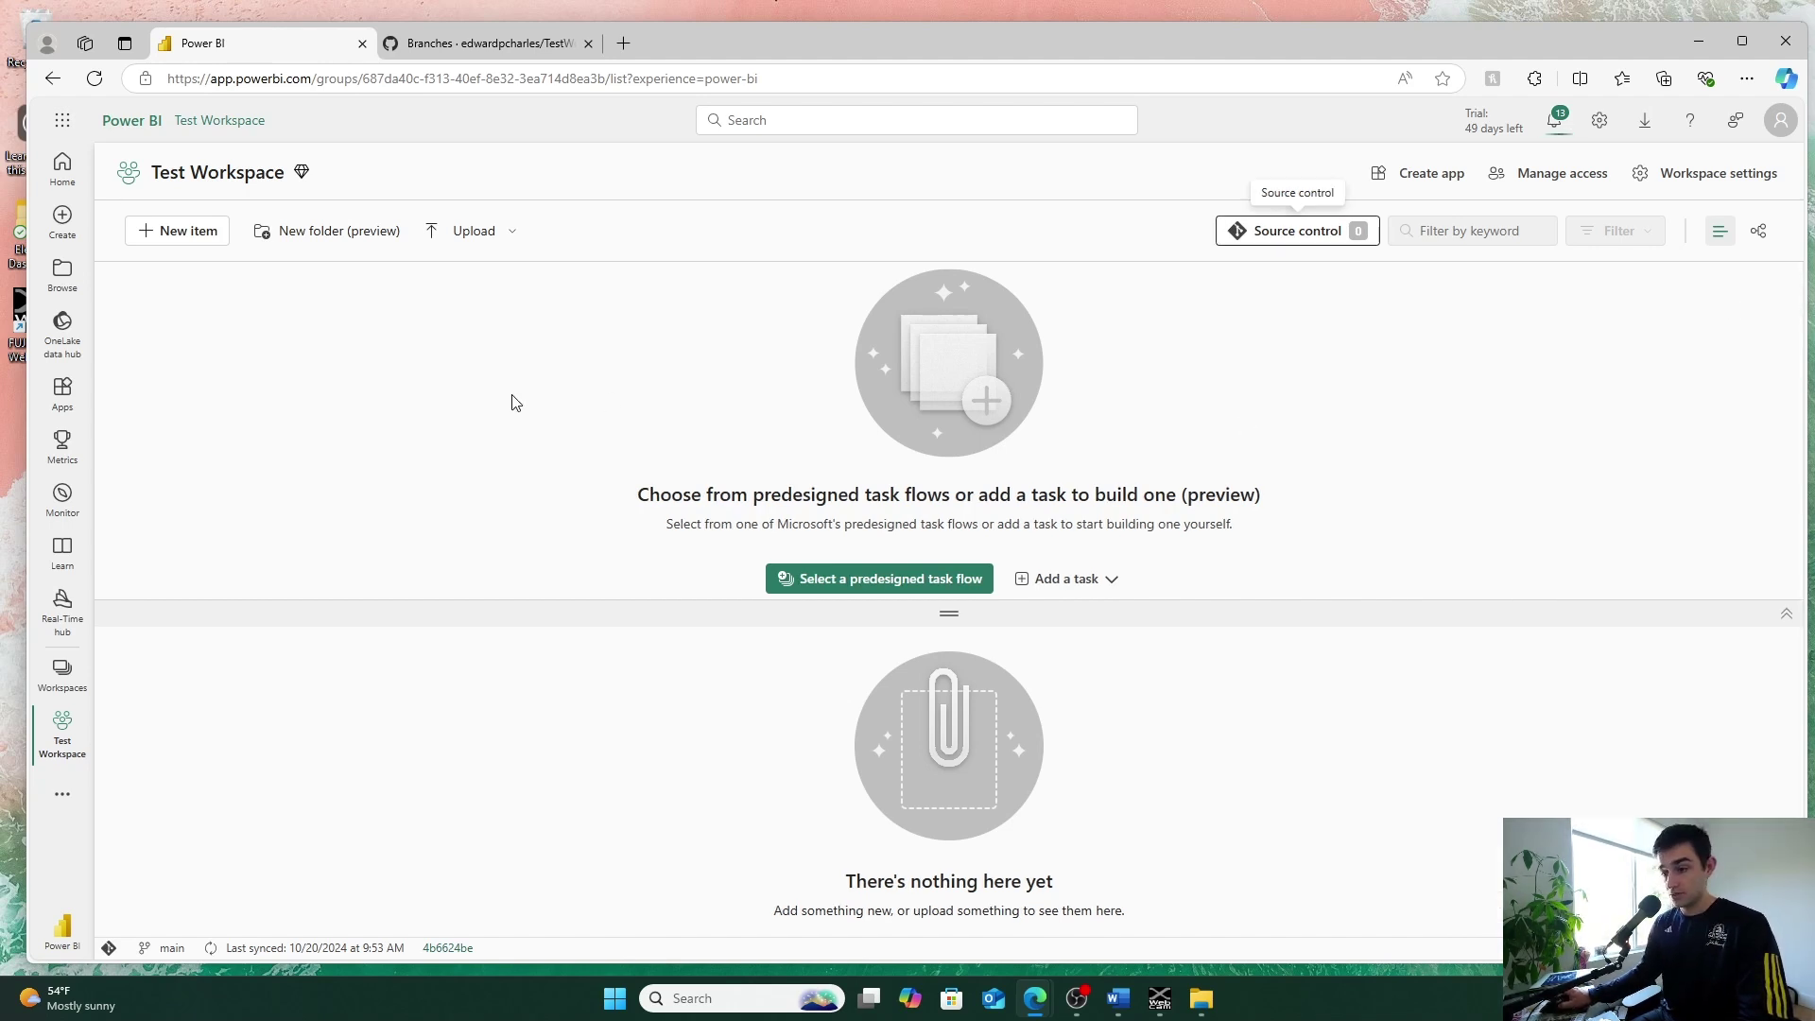
- Add a data pipeline named pipeline1, run it, and go back to Test Workspace
left_click(178, 234)
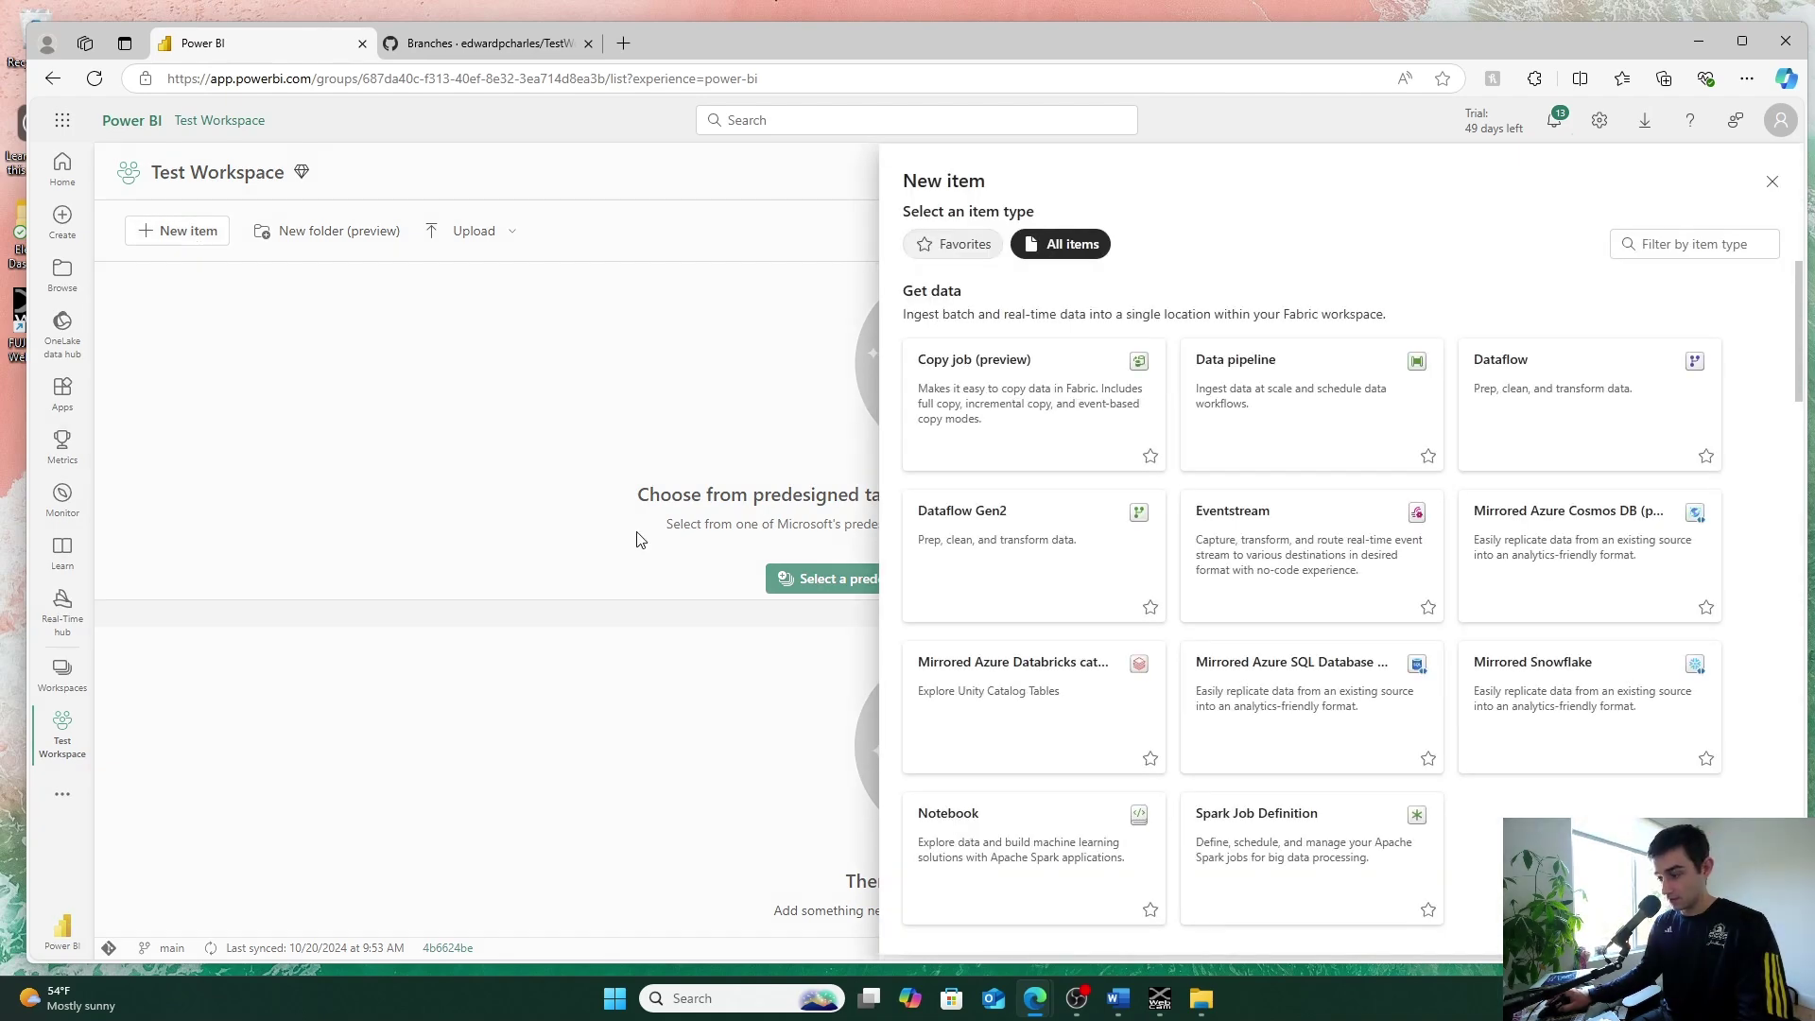
left_click(1350, 424)
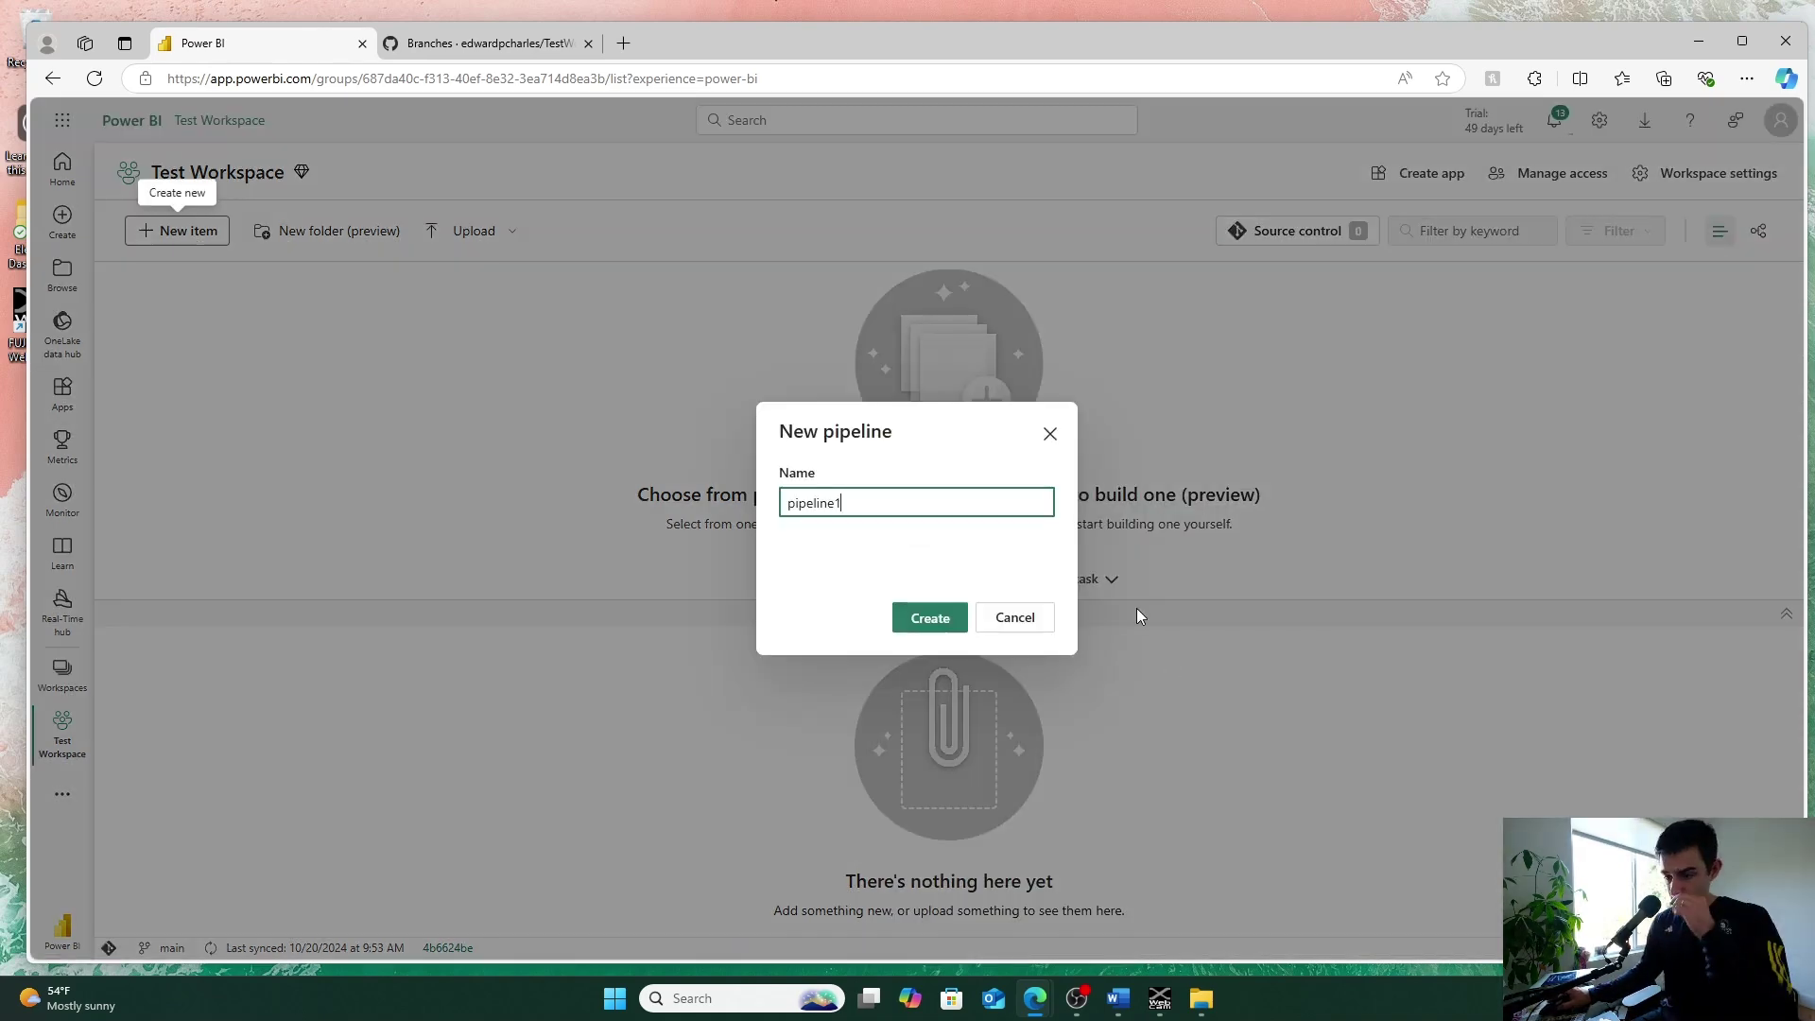
left_click(926, 622)
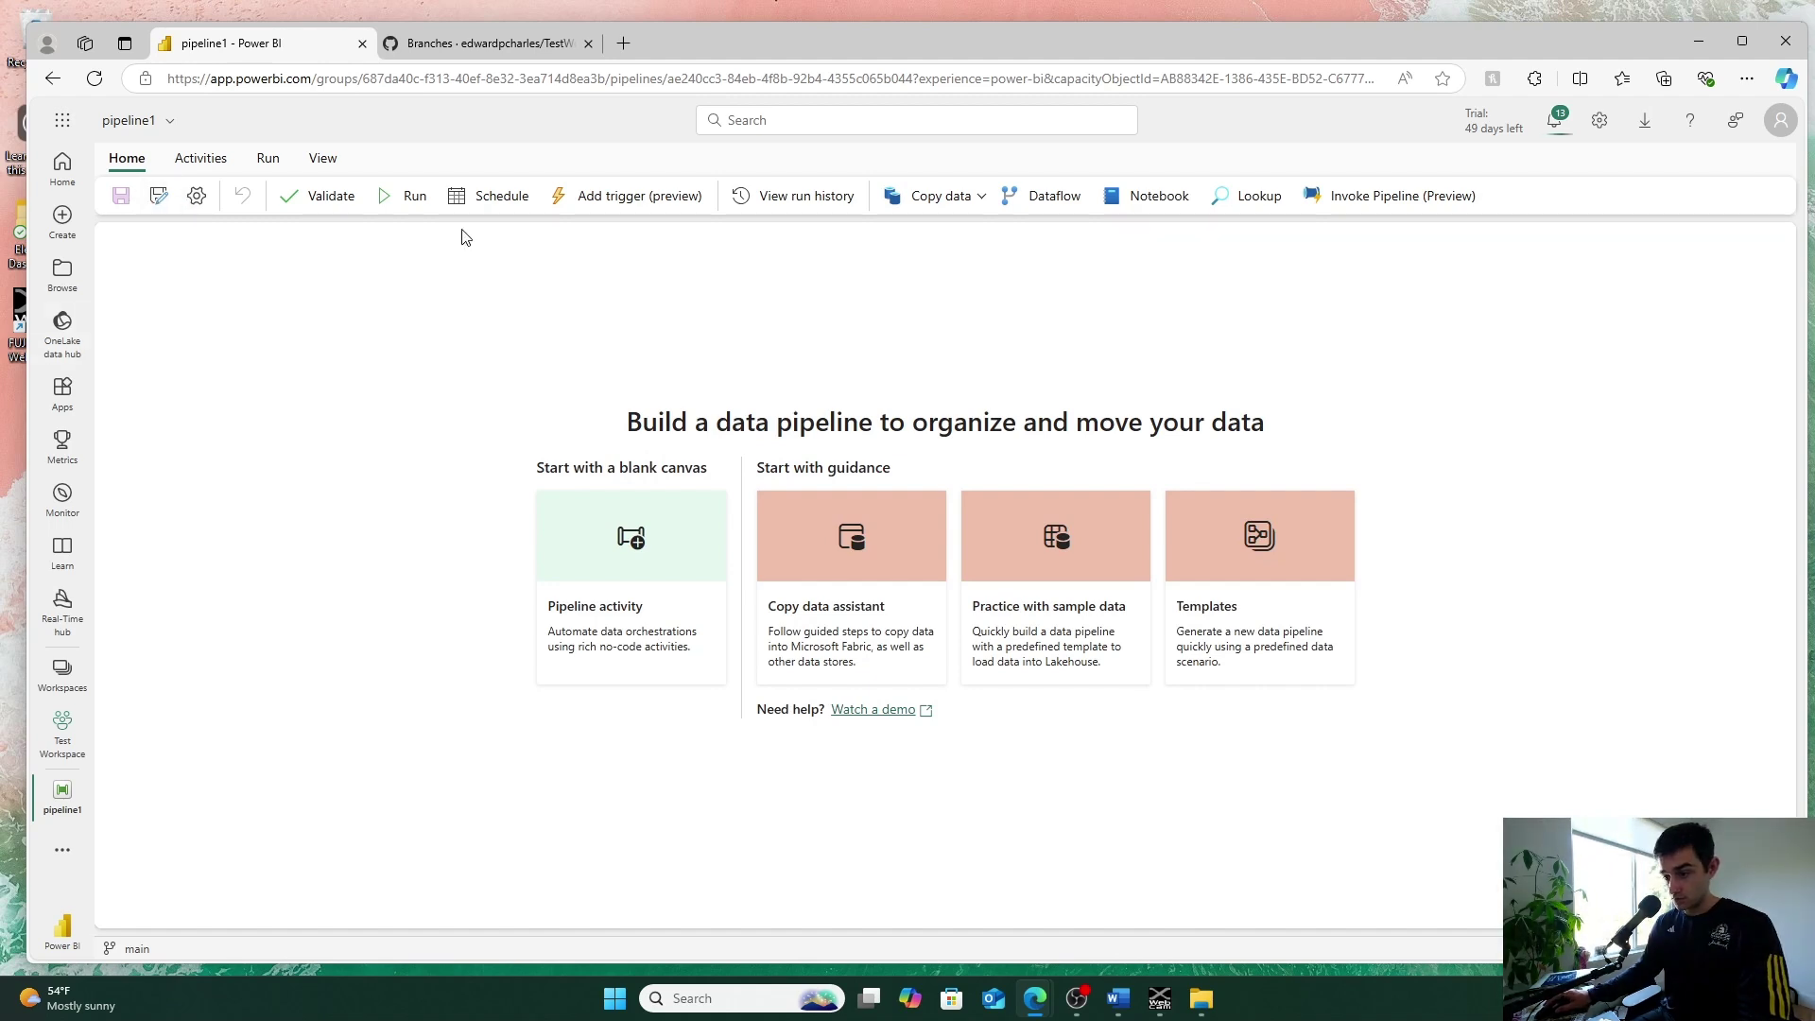
left_click(419, 214)
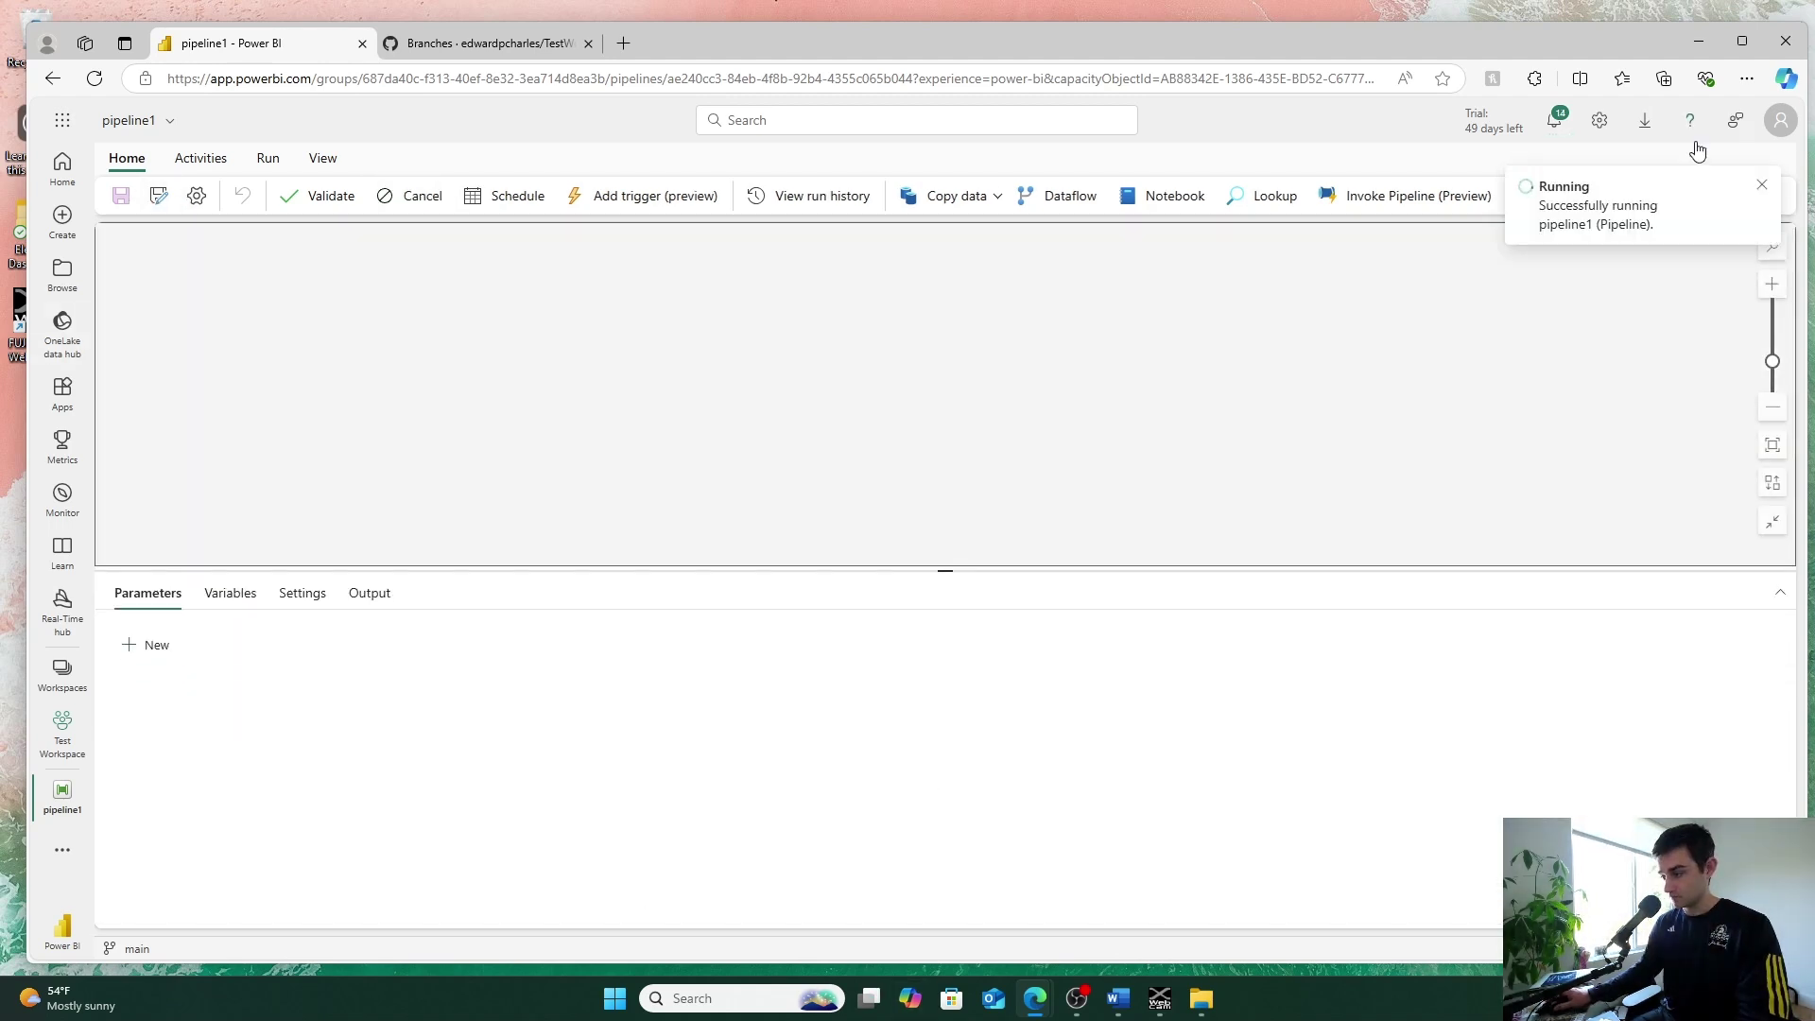
left_click(61, 728)
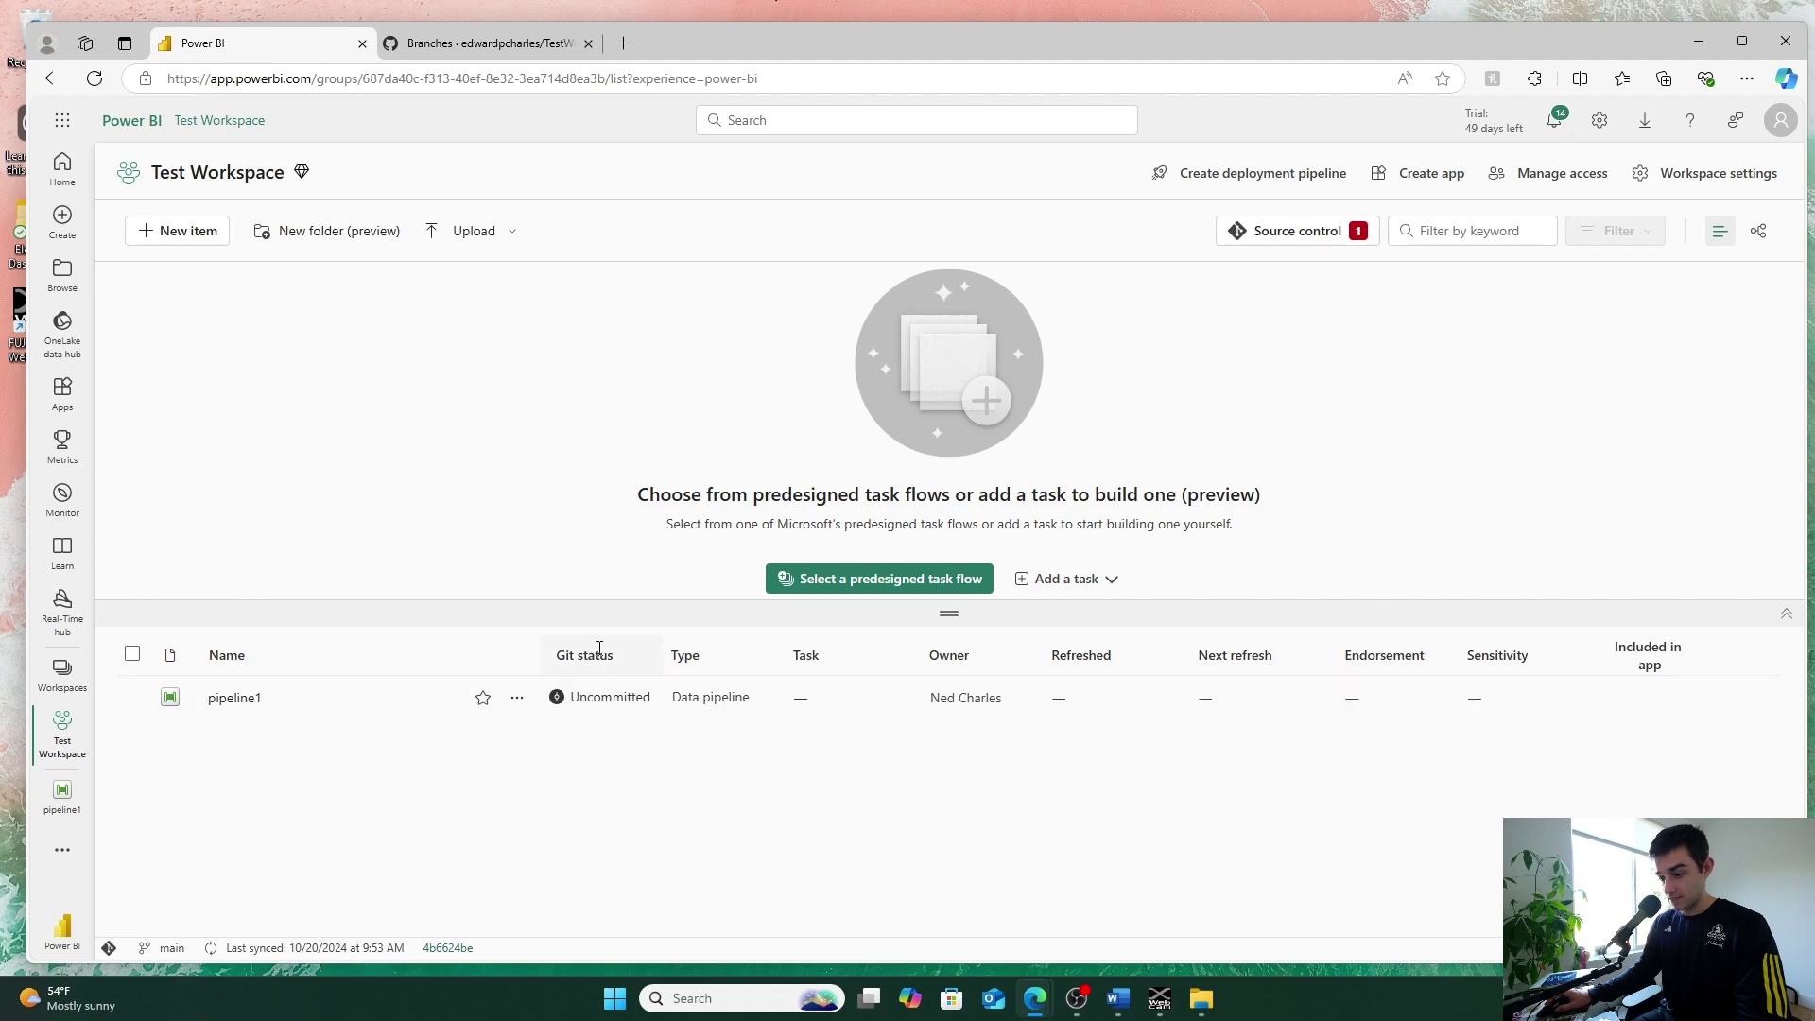
- Commit the selected pipeline1 change with the message 'Pipeline 1 was added'
left_click(1306, 239)
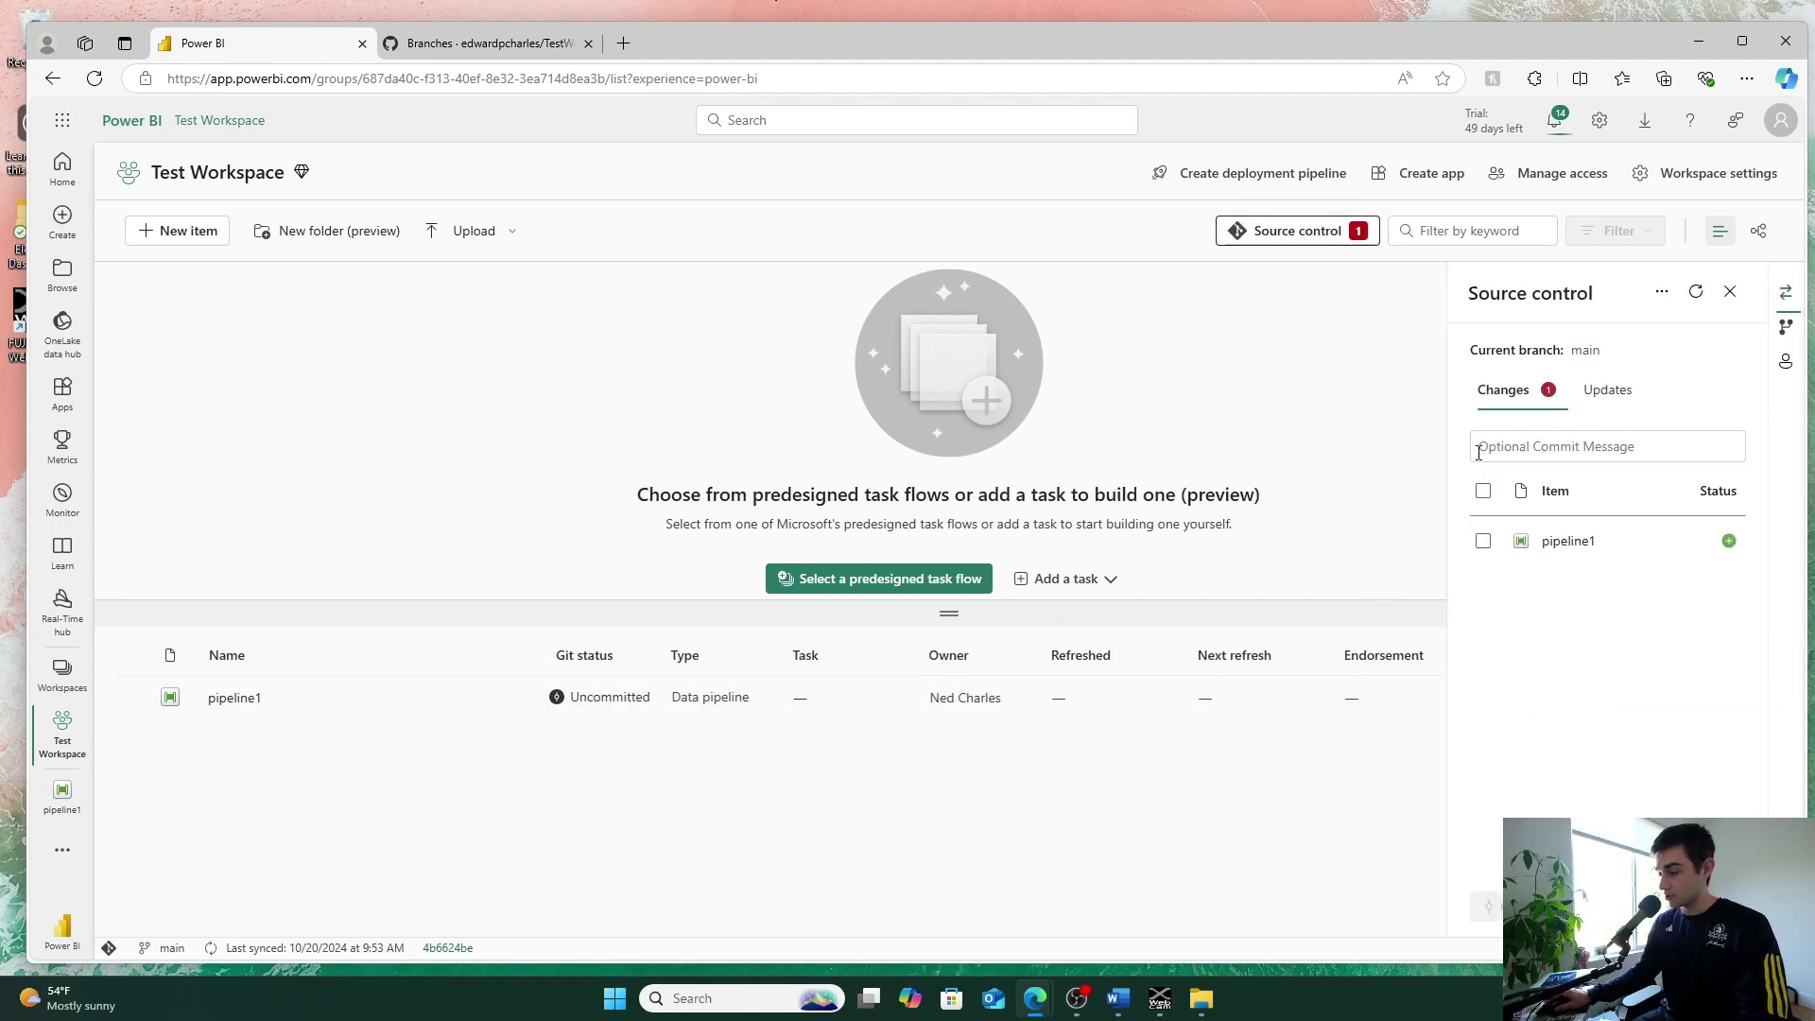
left_click(1483, 542)
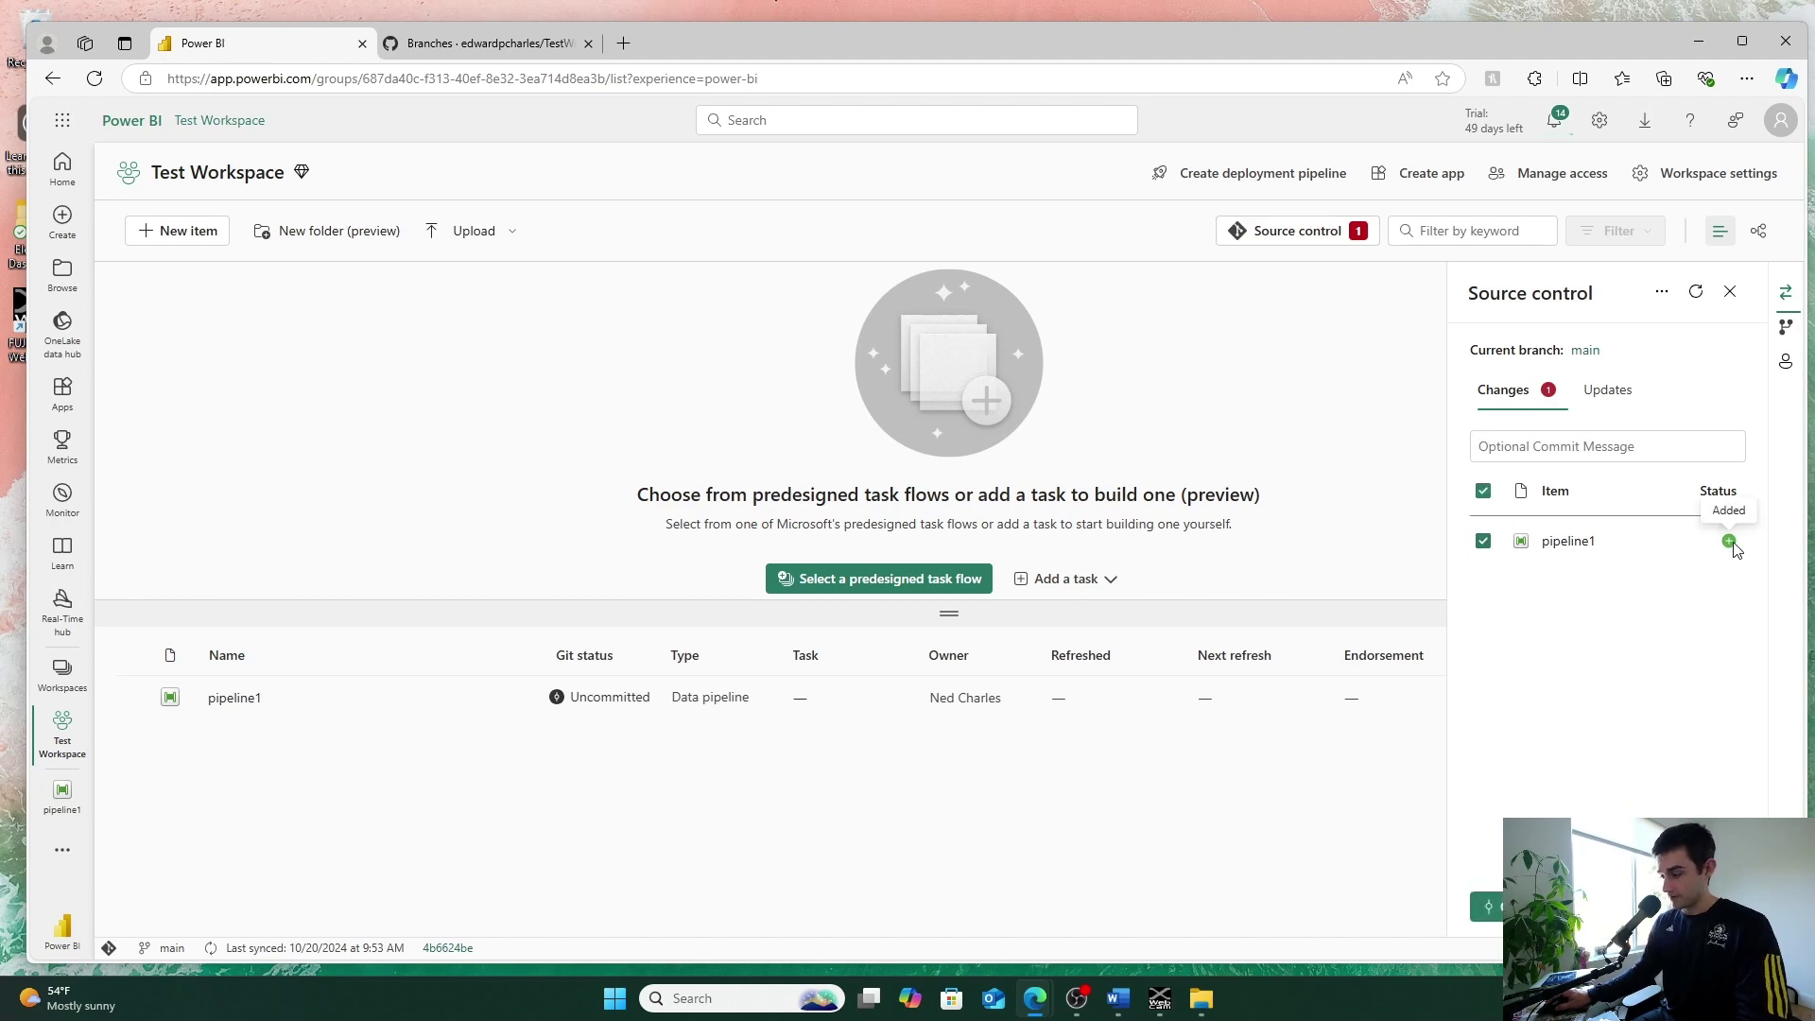
left_click(1624, 447)
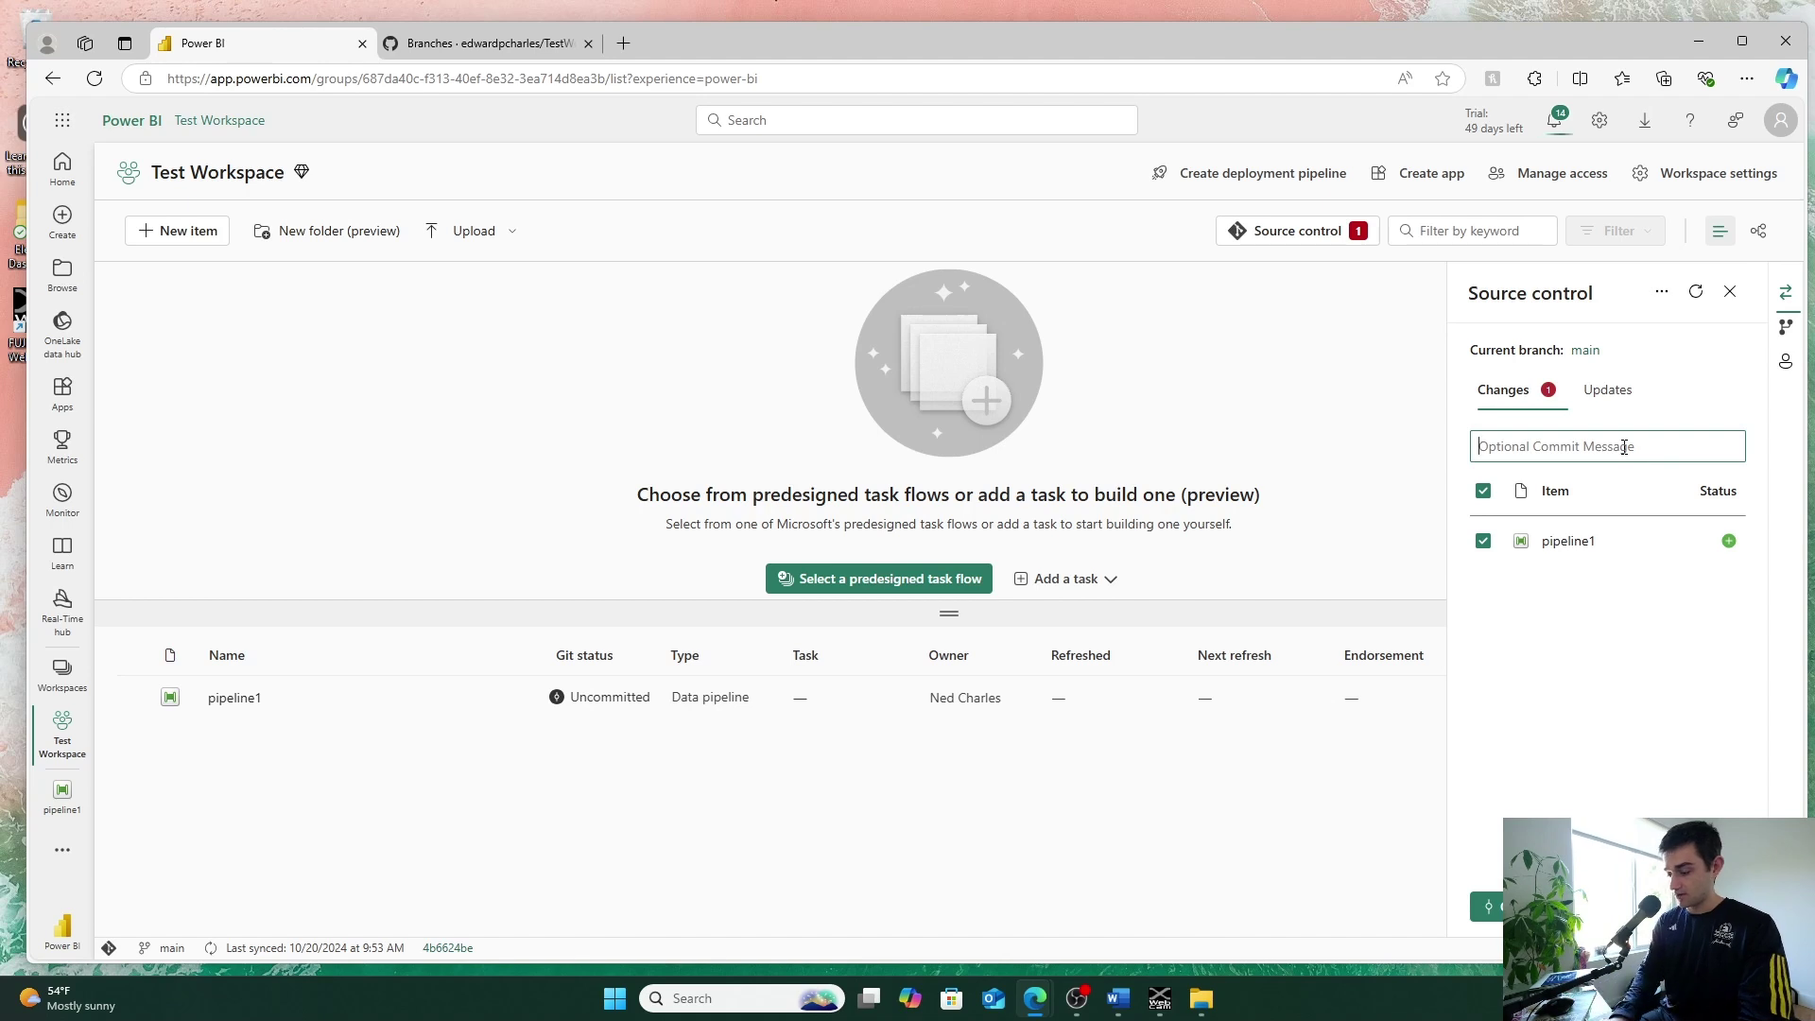
type("Pipeline 1 was added")
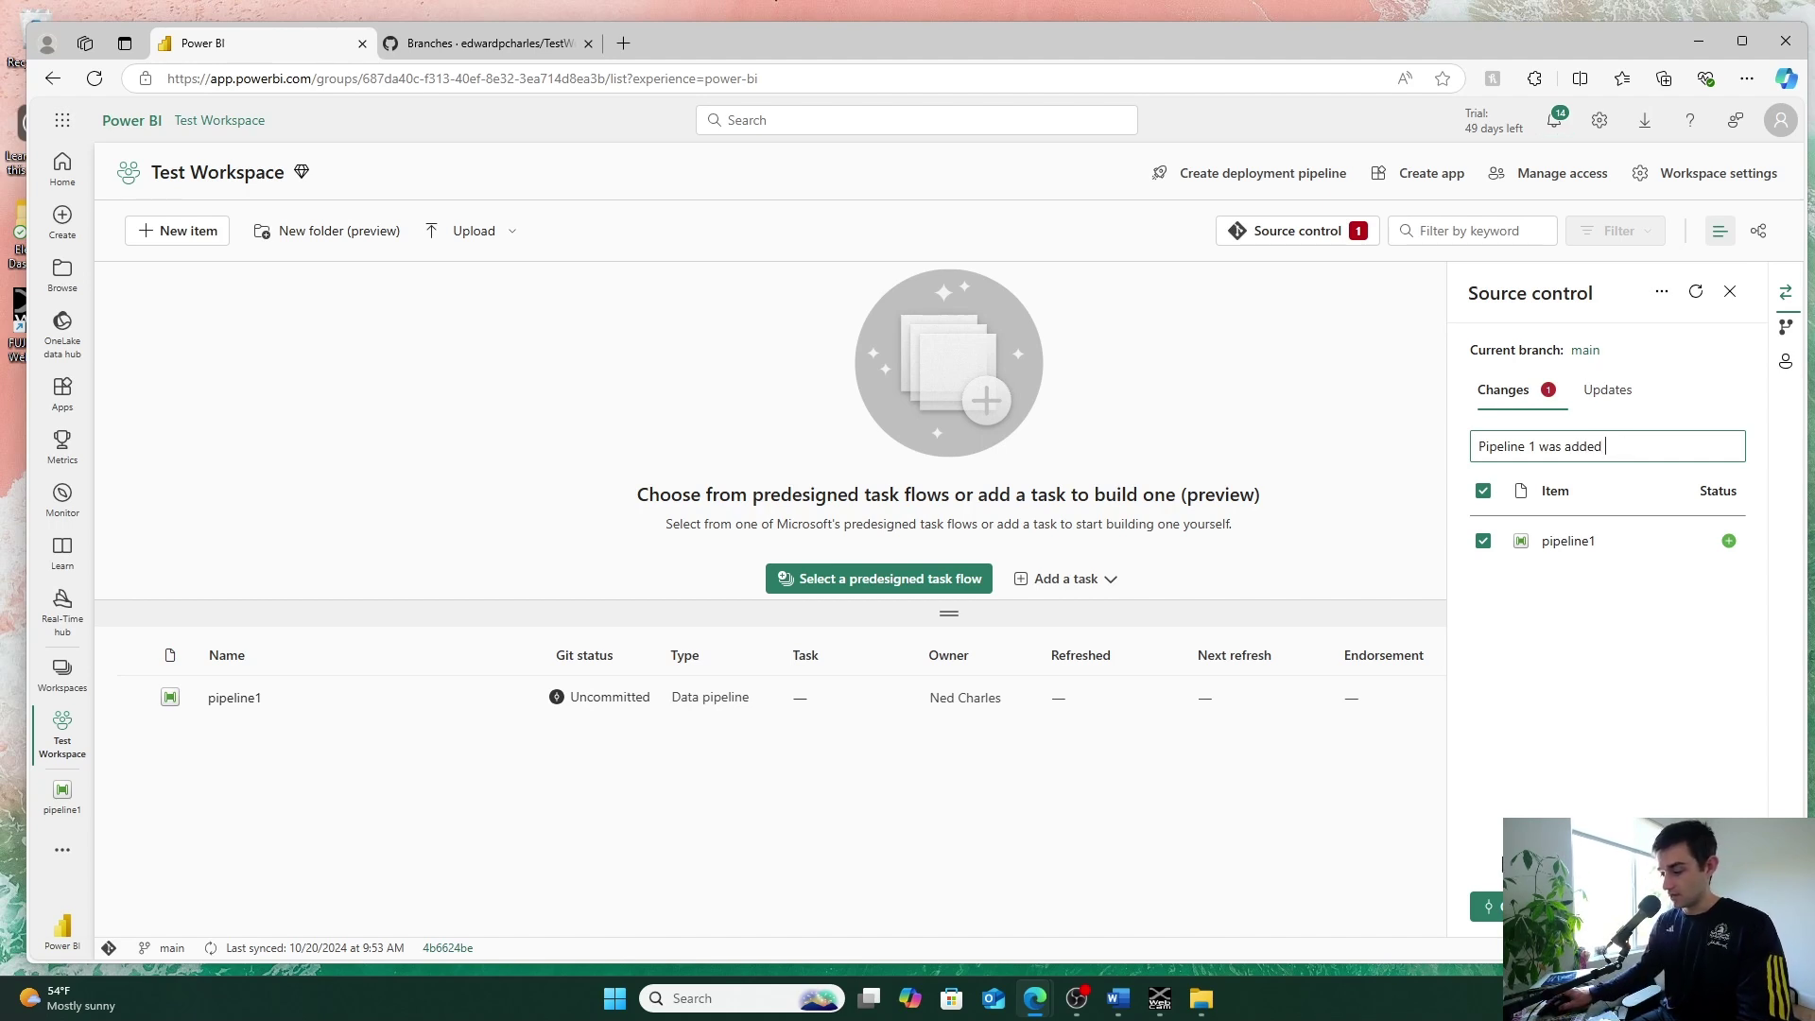
left_click(1486, 905)
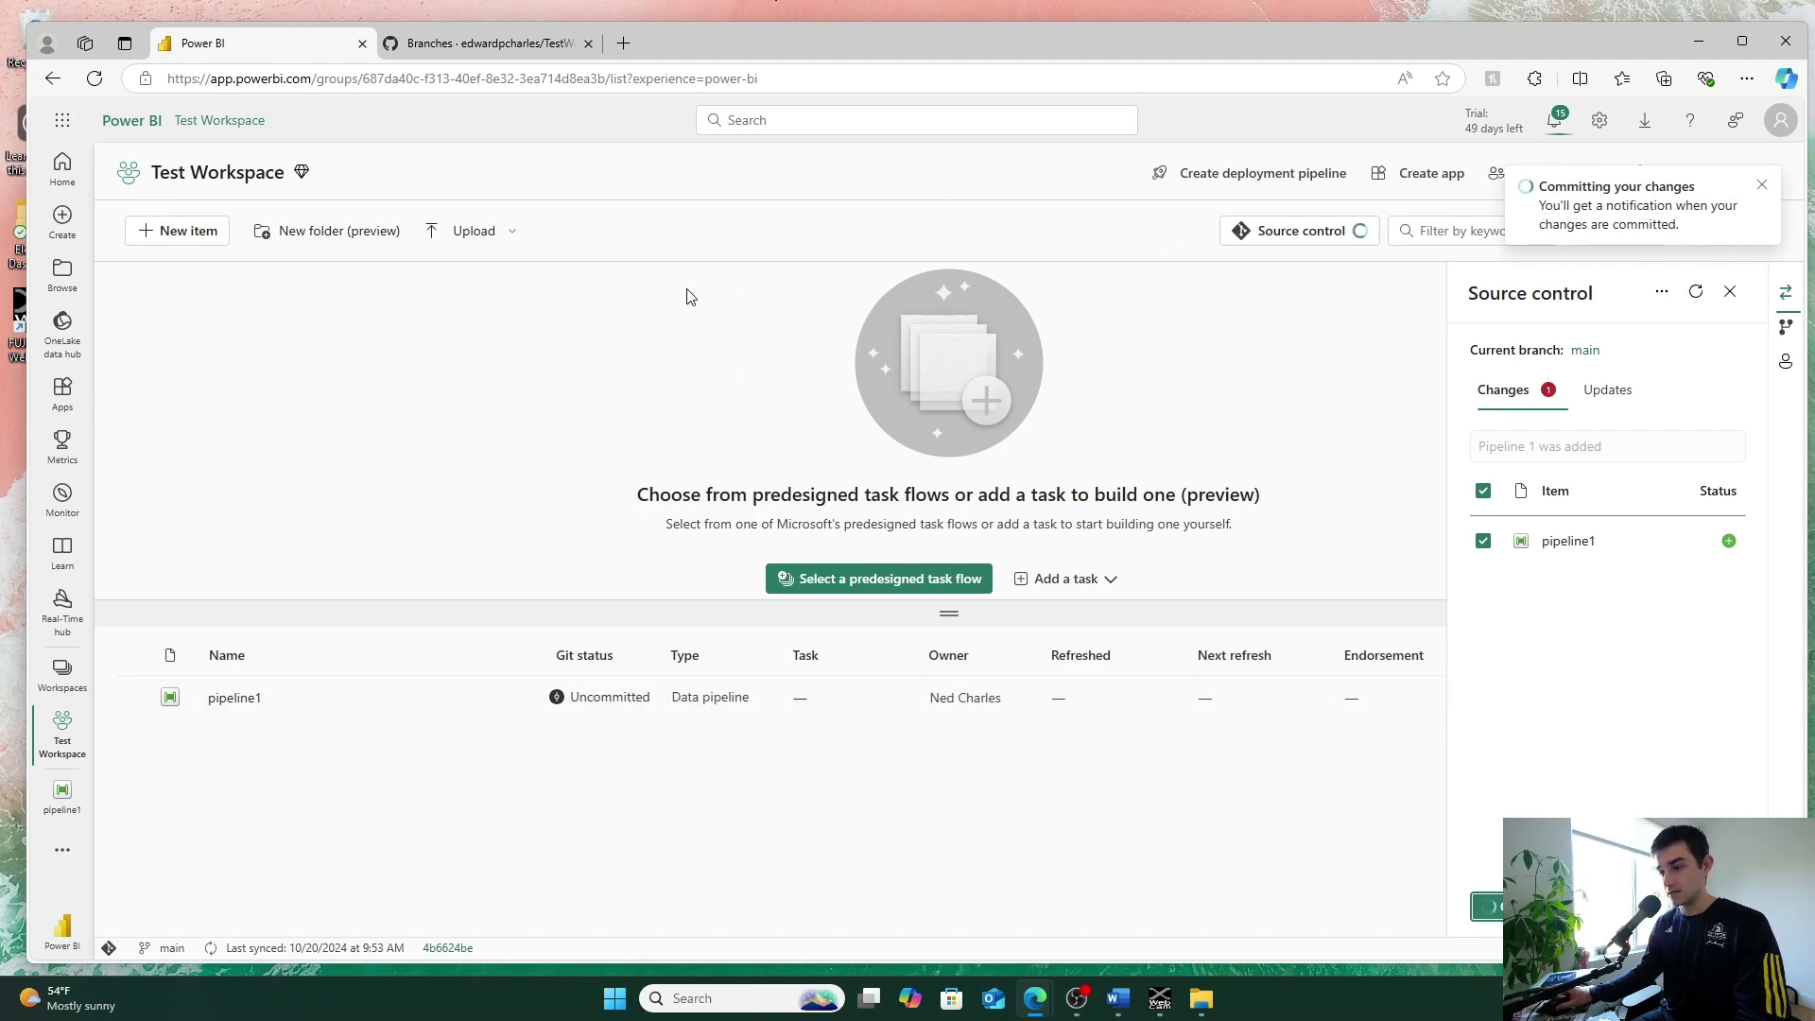
left_click(420, 45)
- Reload GitHub and browse TestWorkspace > PowerBIWorkspace > pipeline1.DataPipeline to pipeline-content.json
left_click(96, 78)
left_click(301, 129)
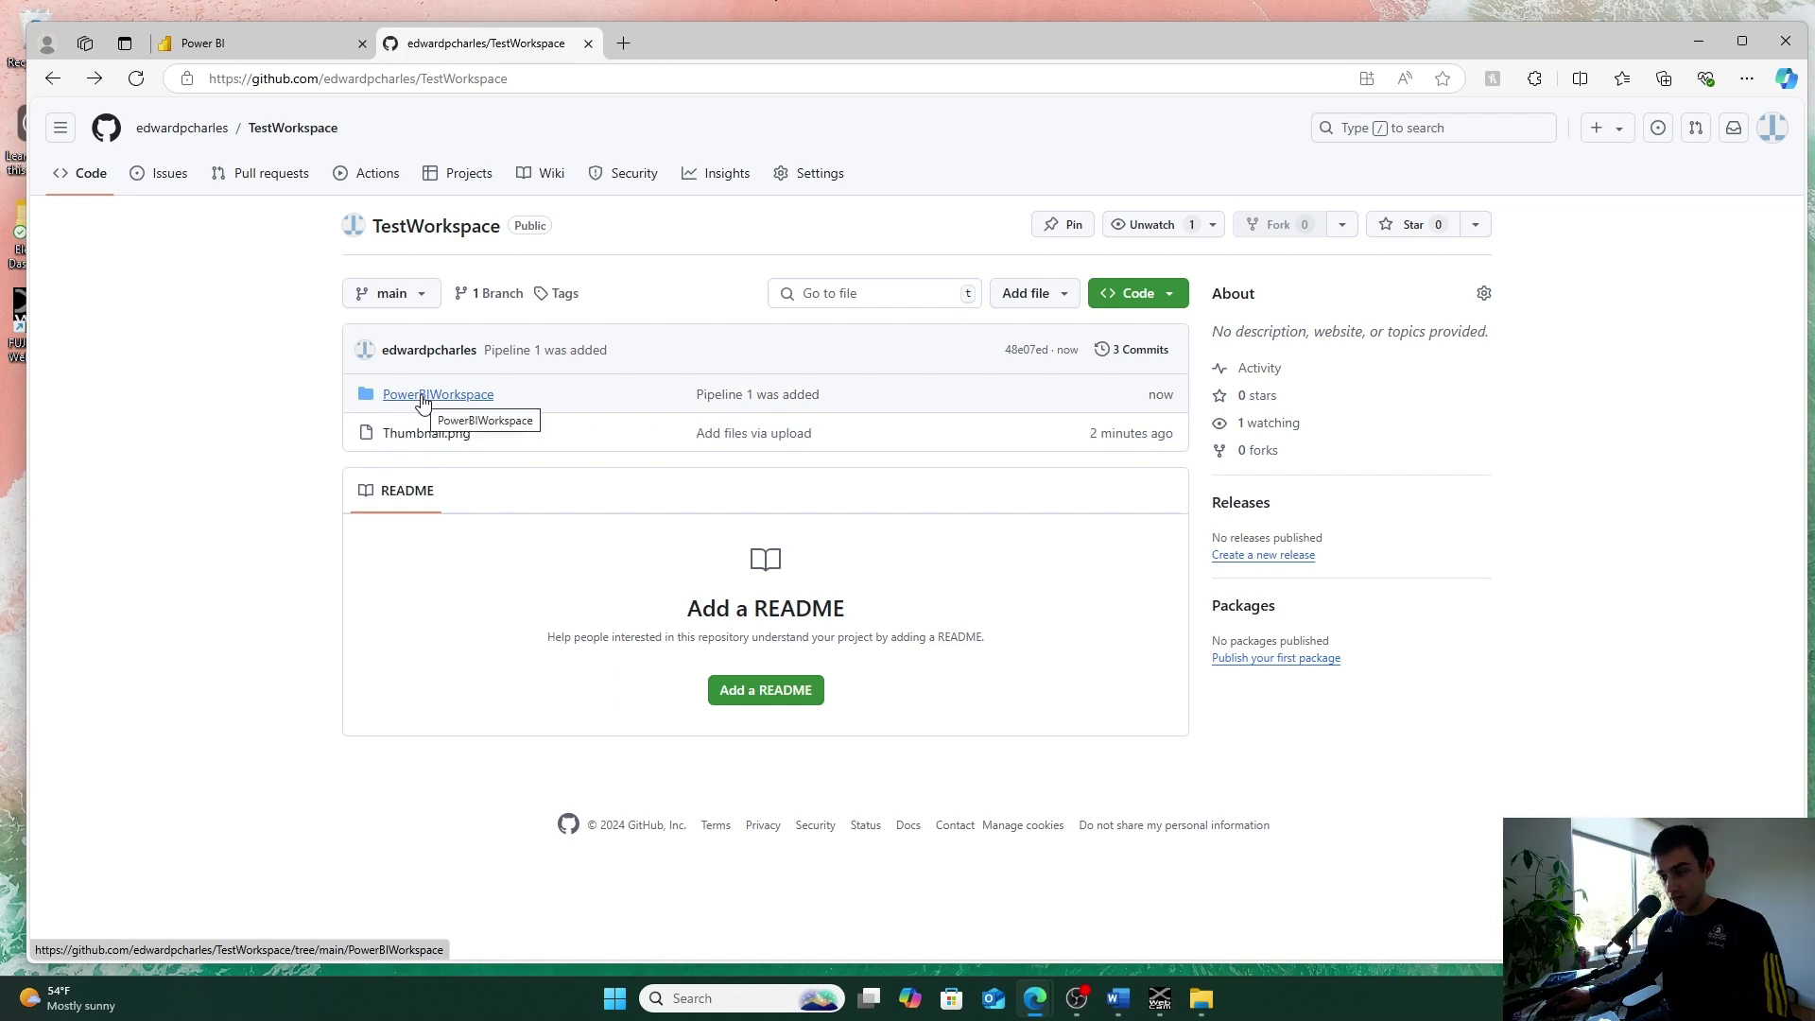
left_click(422, 397)
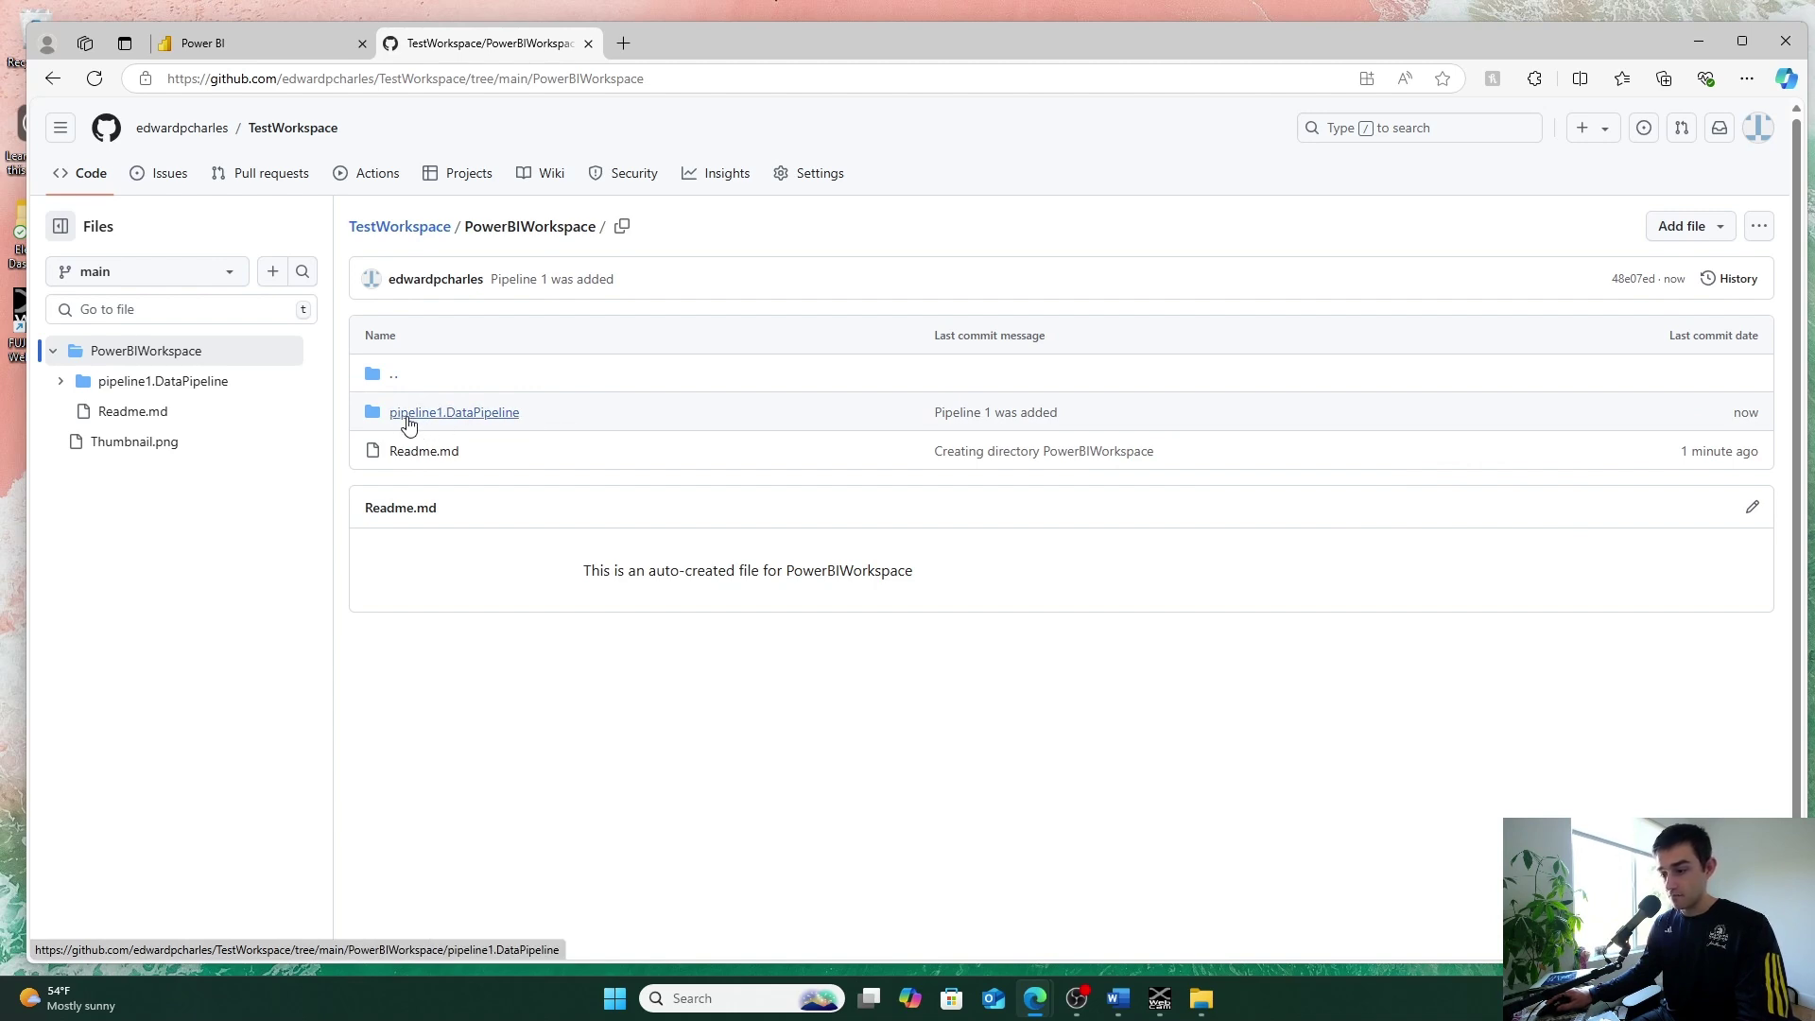
left_click(448, 418)
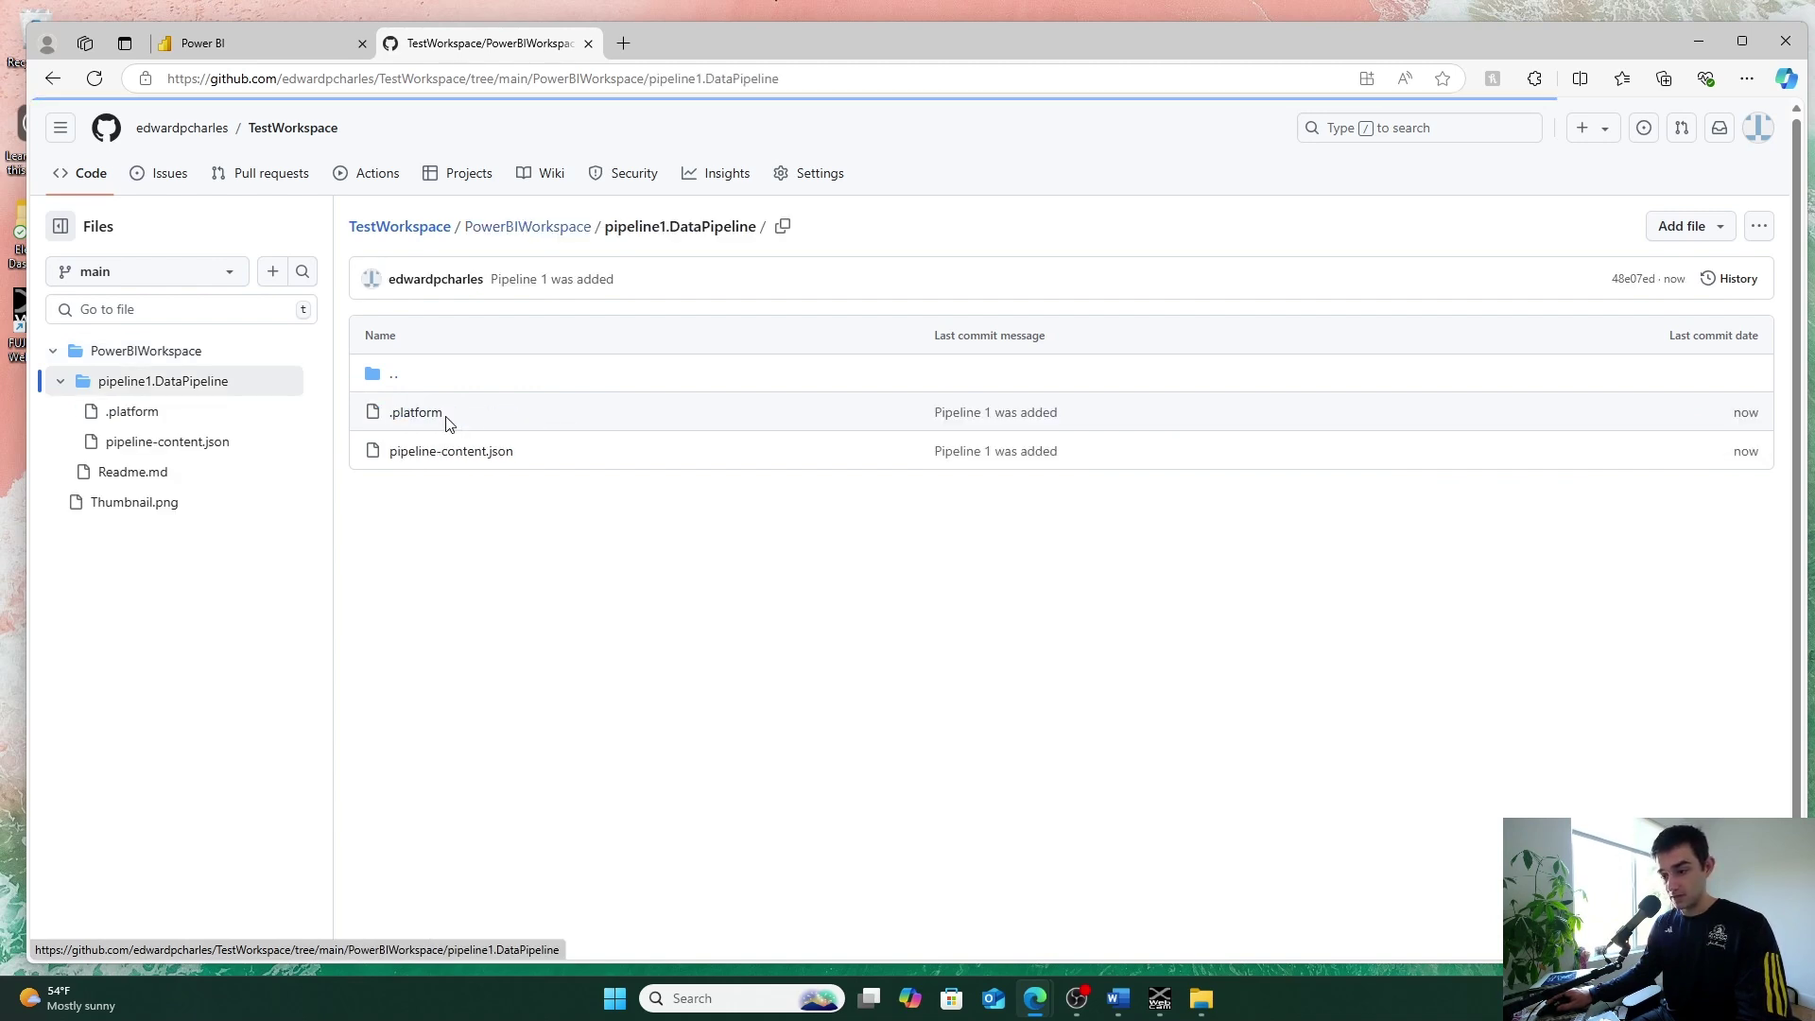
left_click(451, 459)
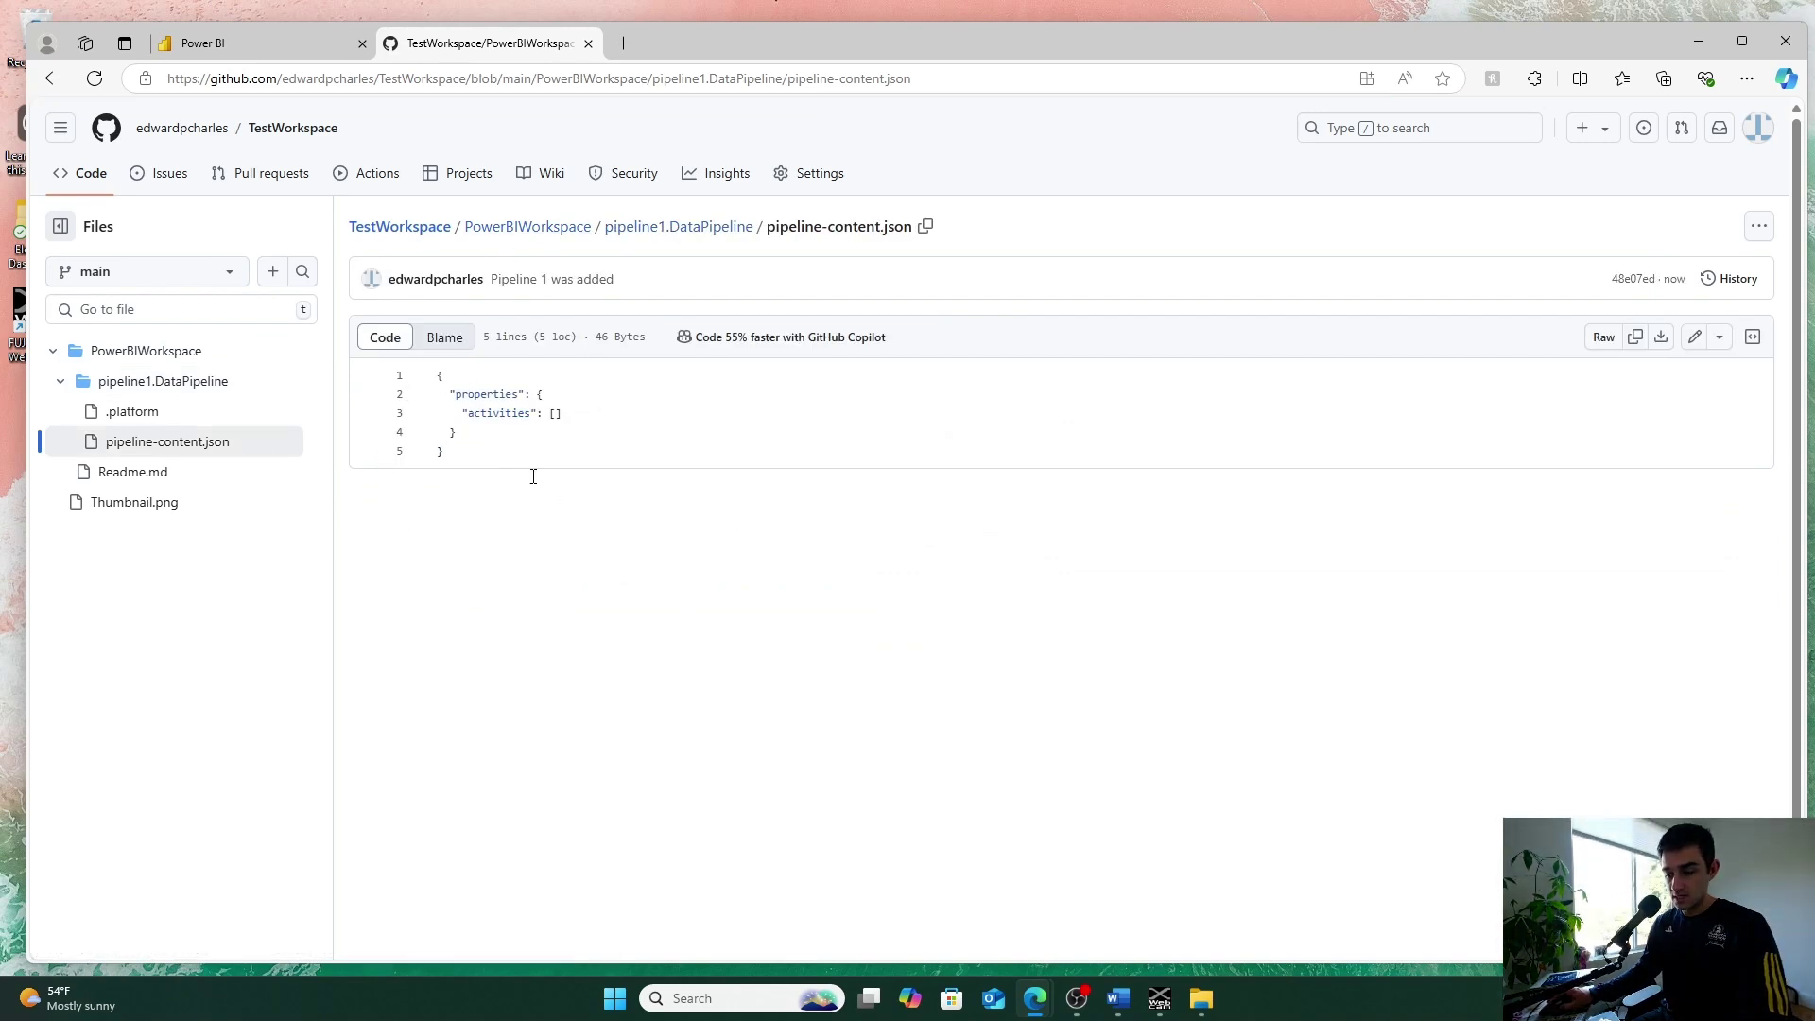
- Open pipeline1 in Power BI and add a Notebook activity to its canvas
left_click(247, 52)
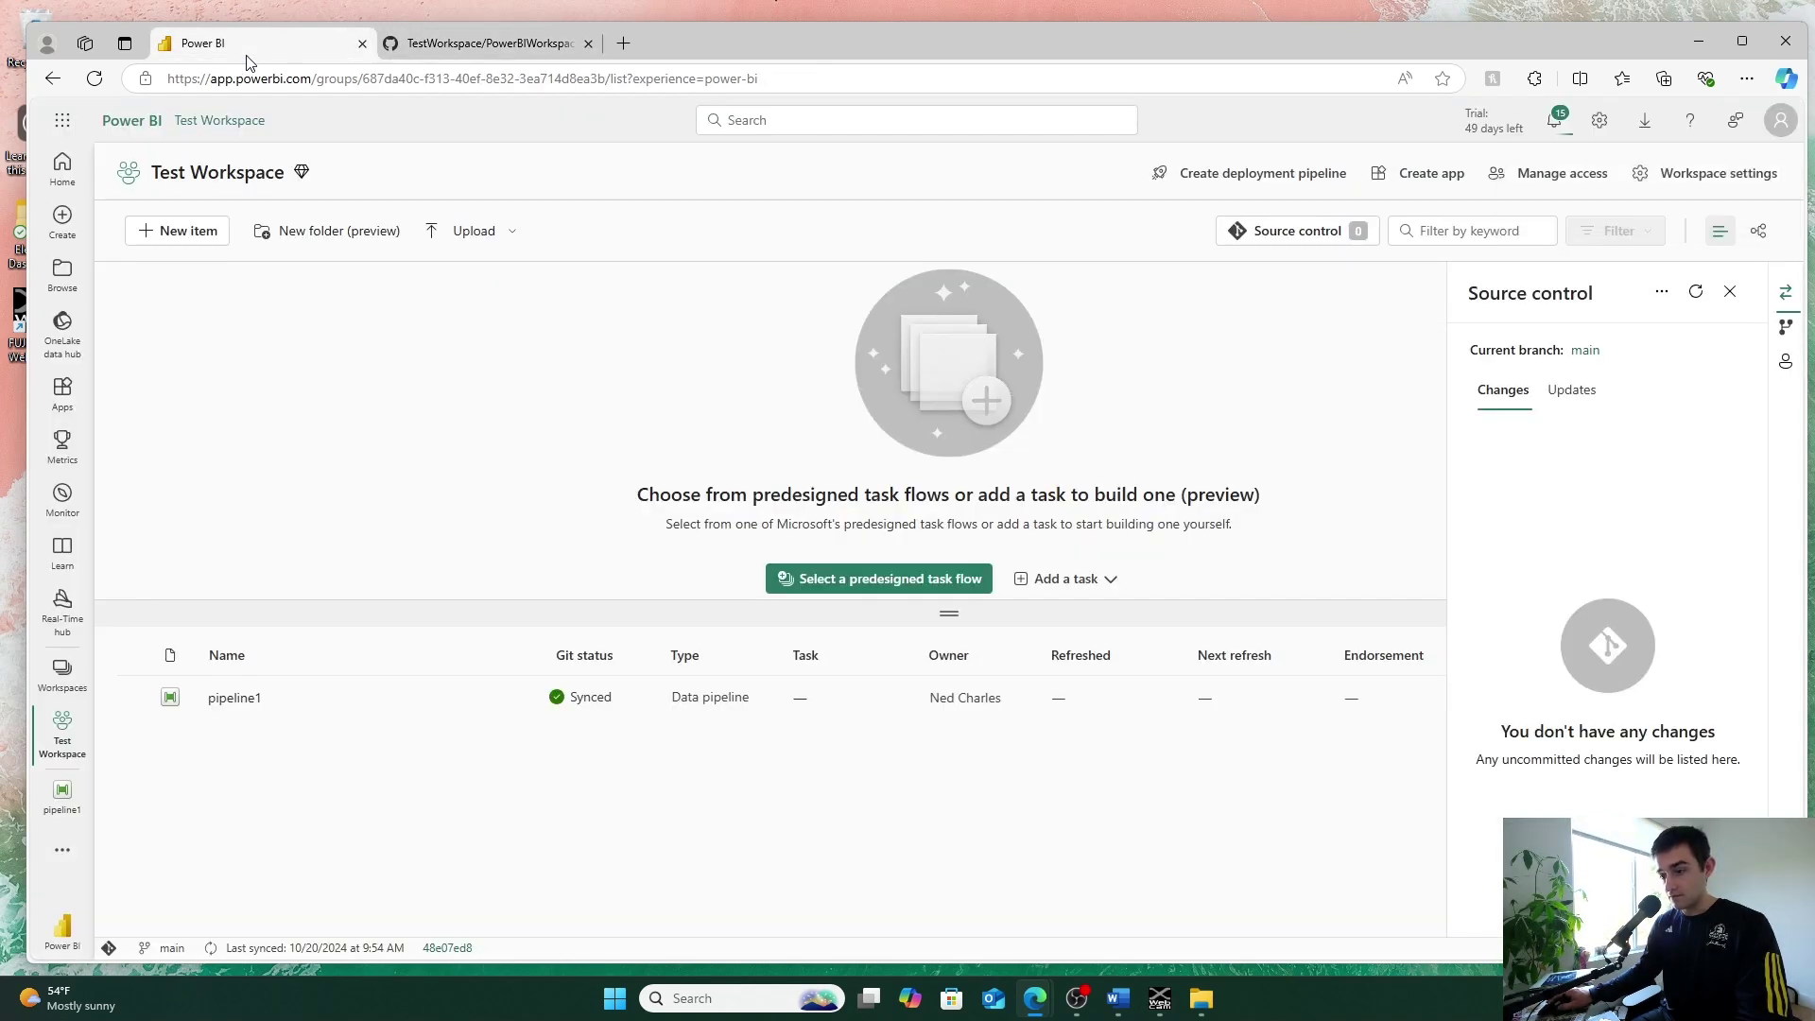
left_click(232, 698)
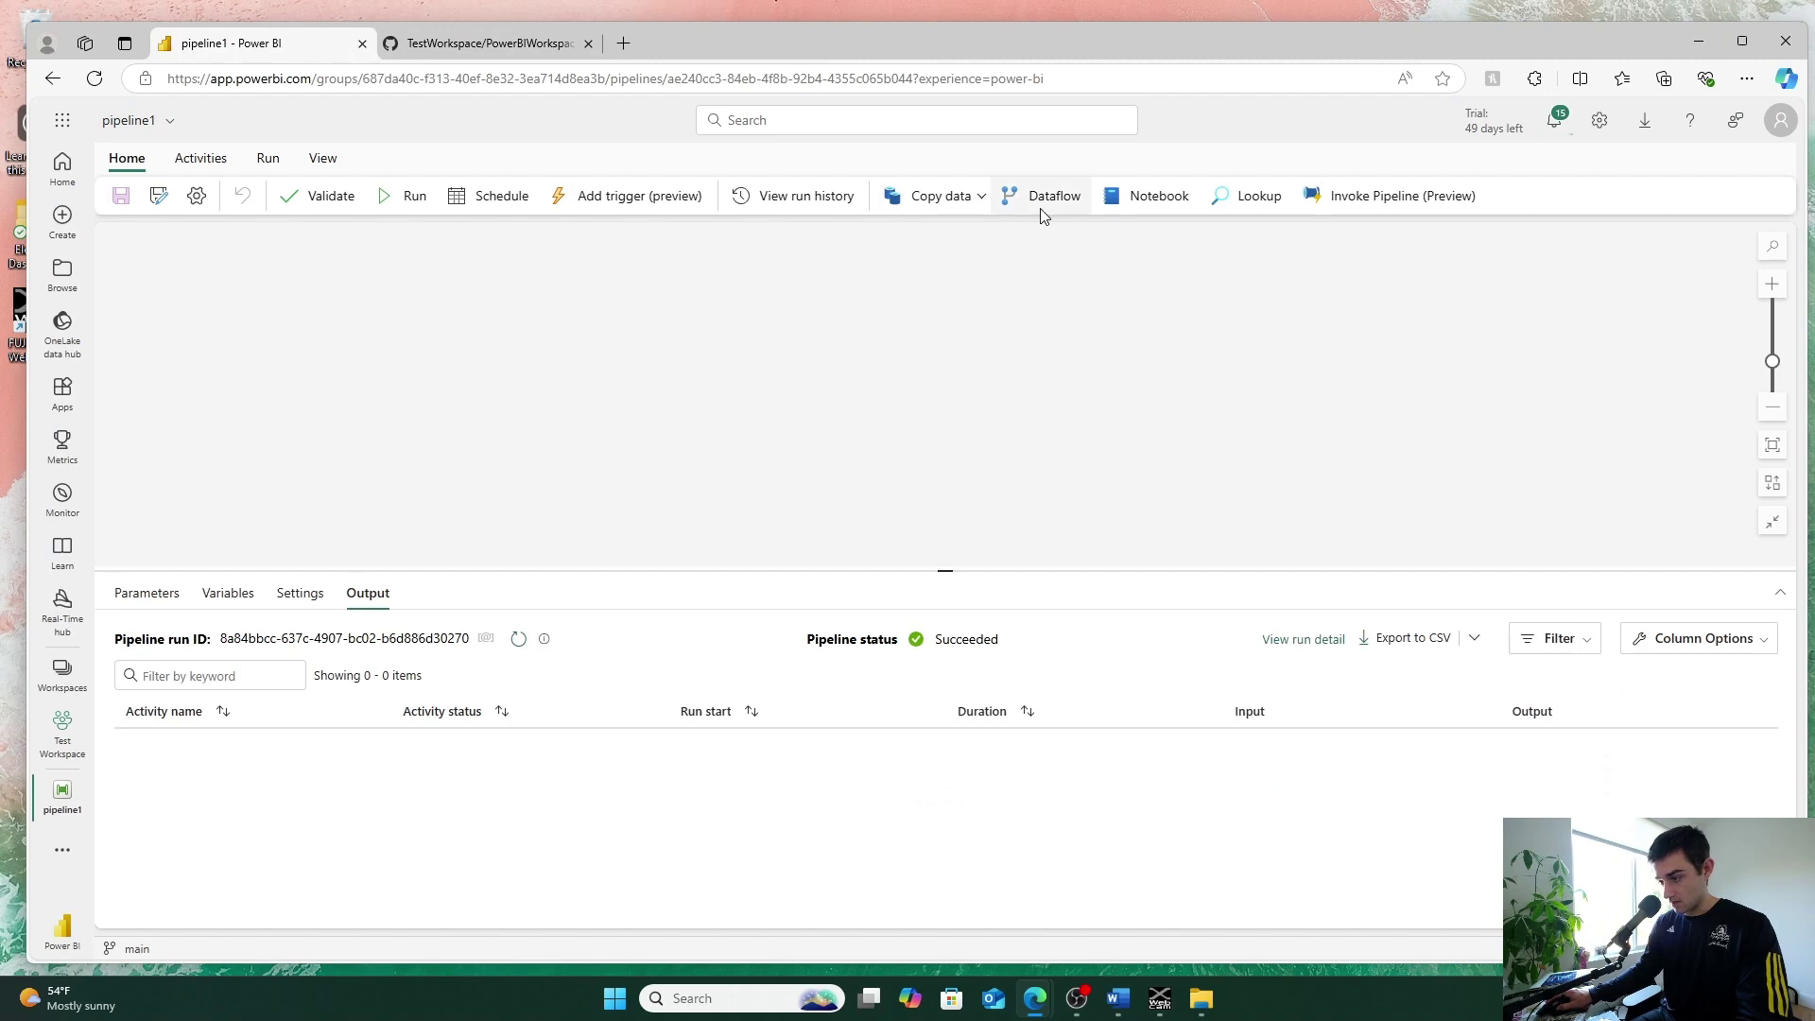
left_click(980, 197)
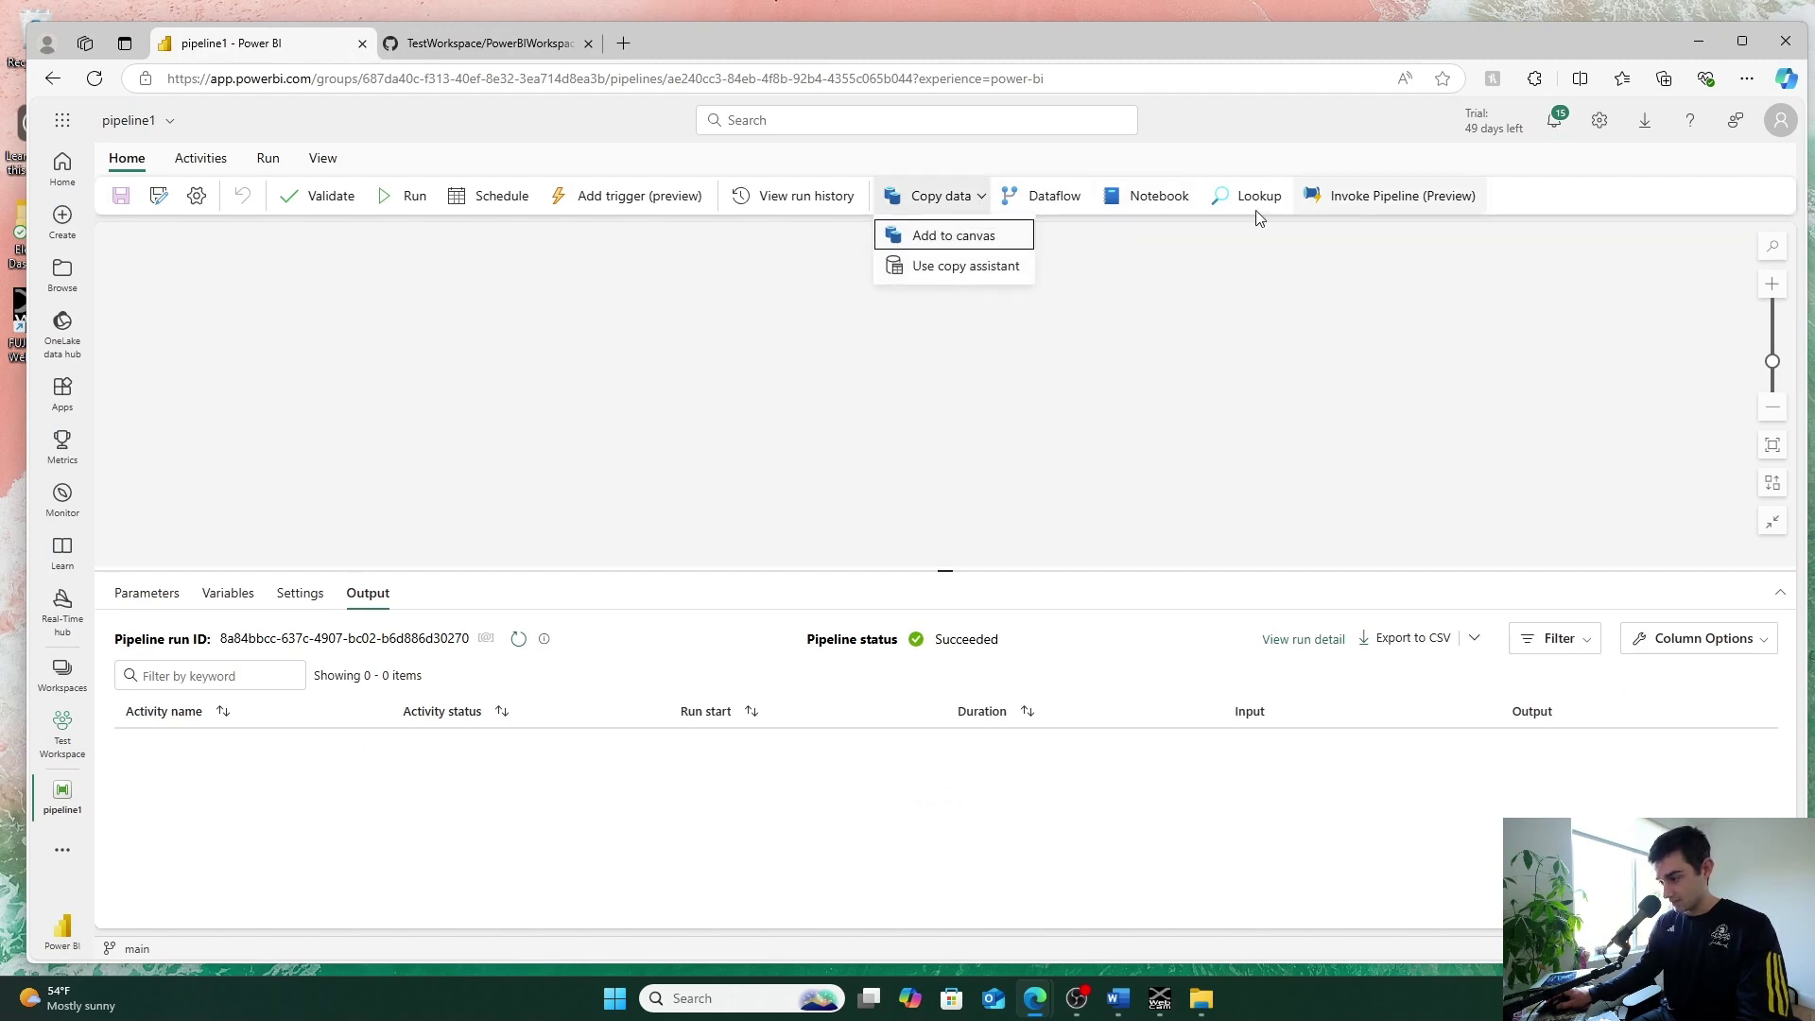
left_click(1137, 199)
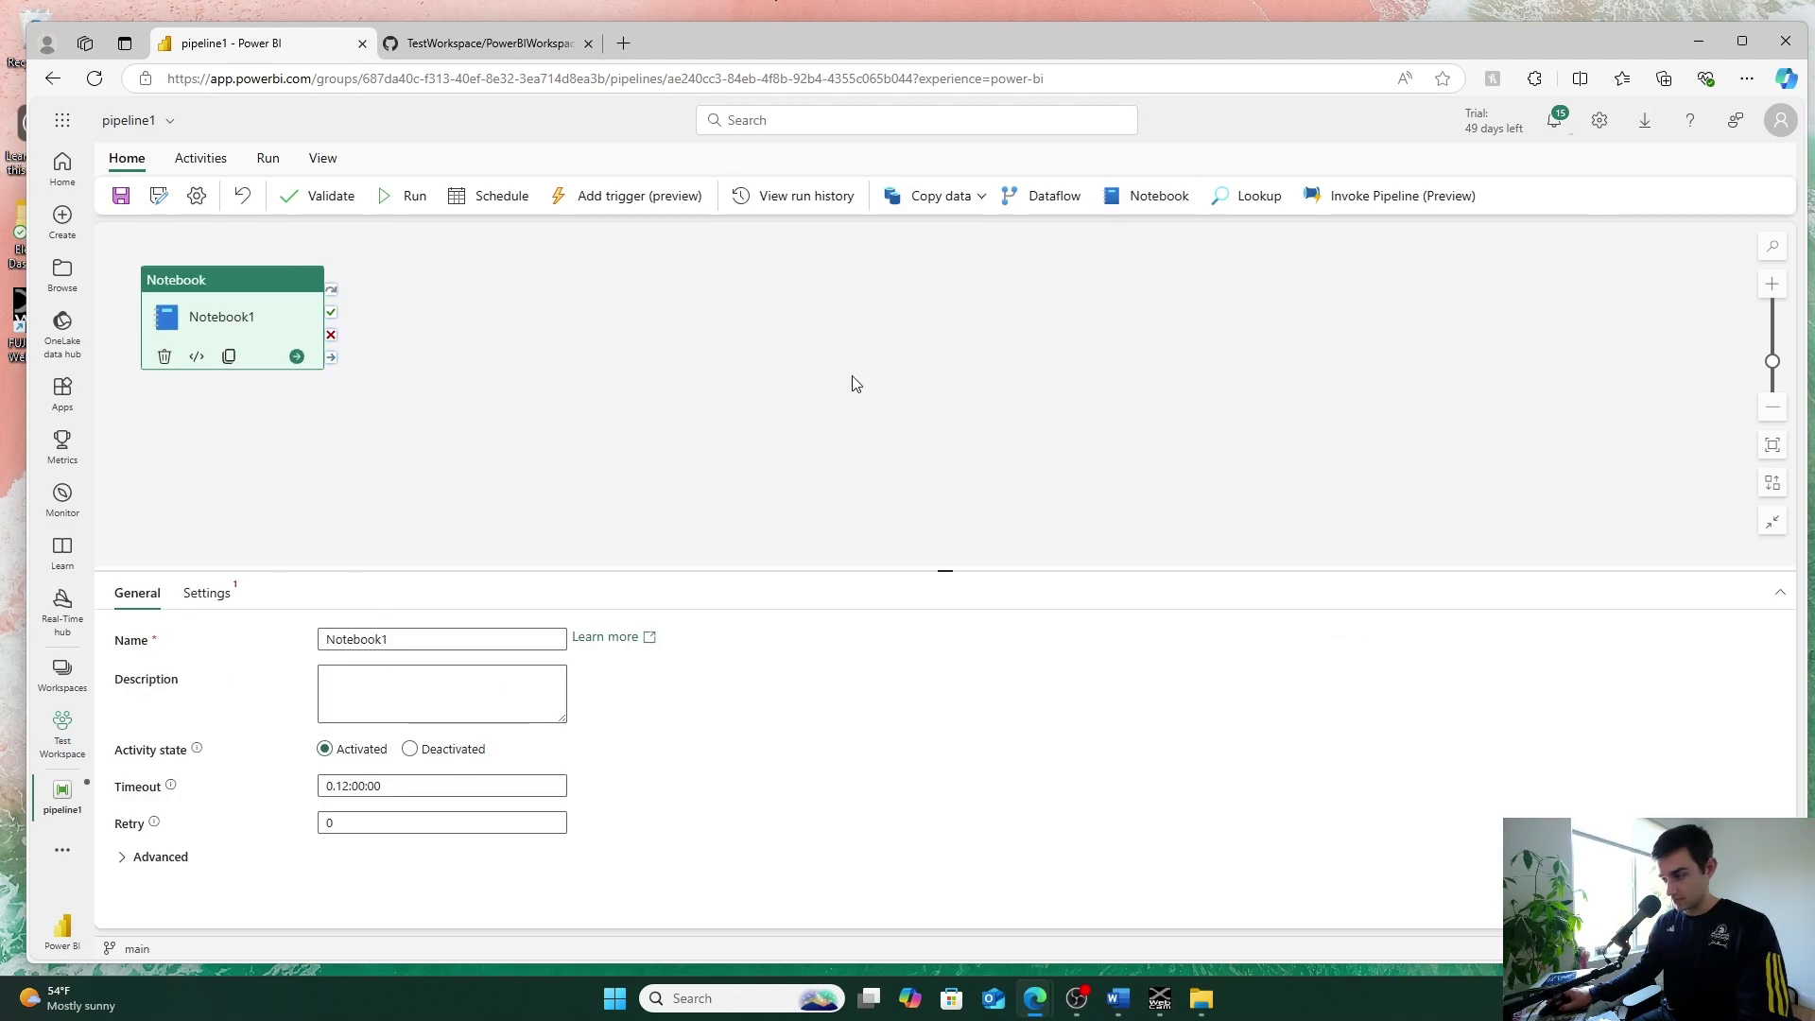
- Validate the pipeline, dismiss the results, and return to Test Workspace
left_click(317, 196)
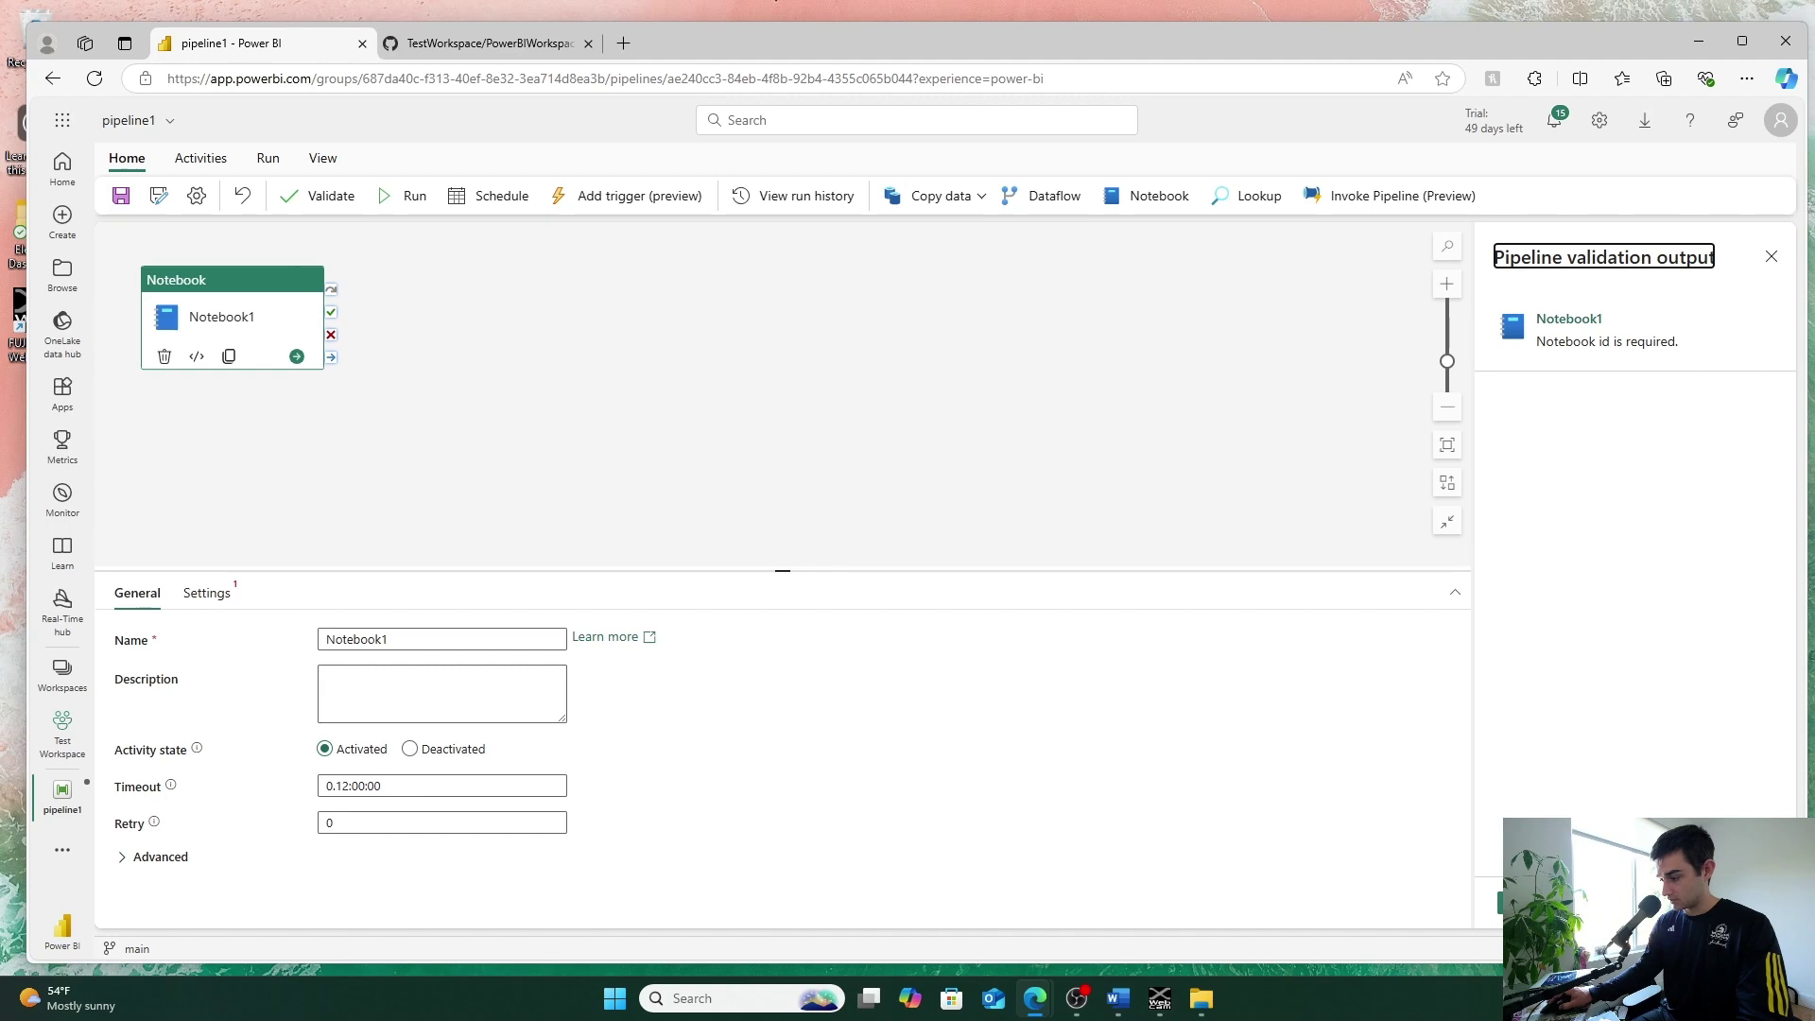
key("Escape")
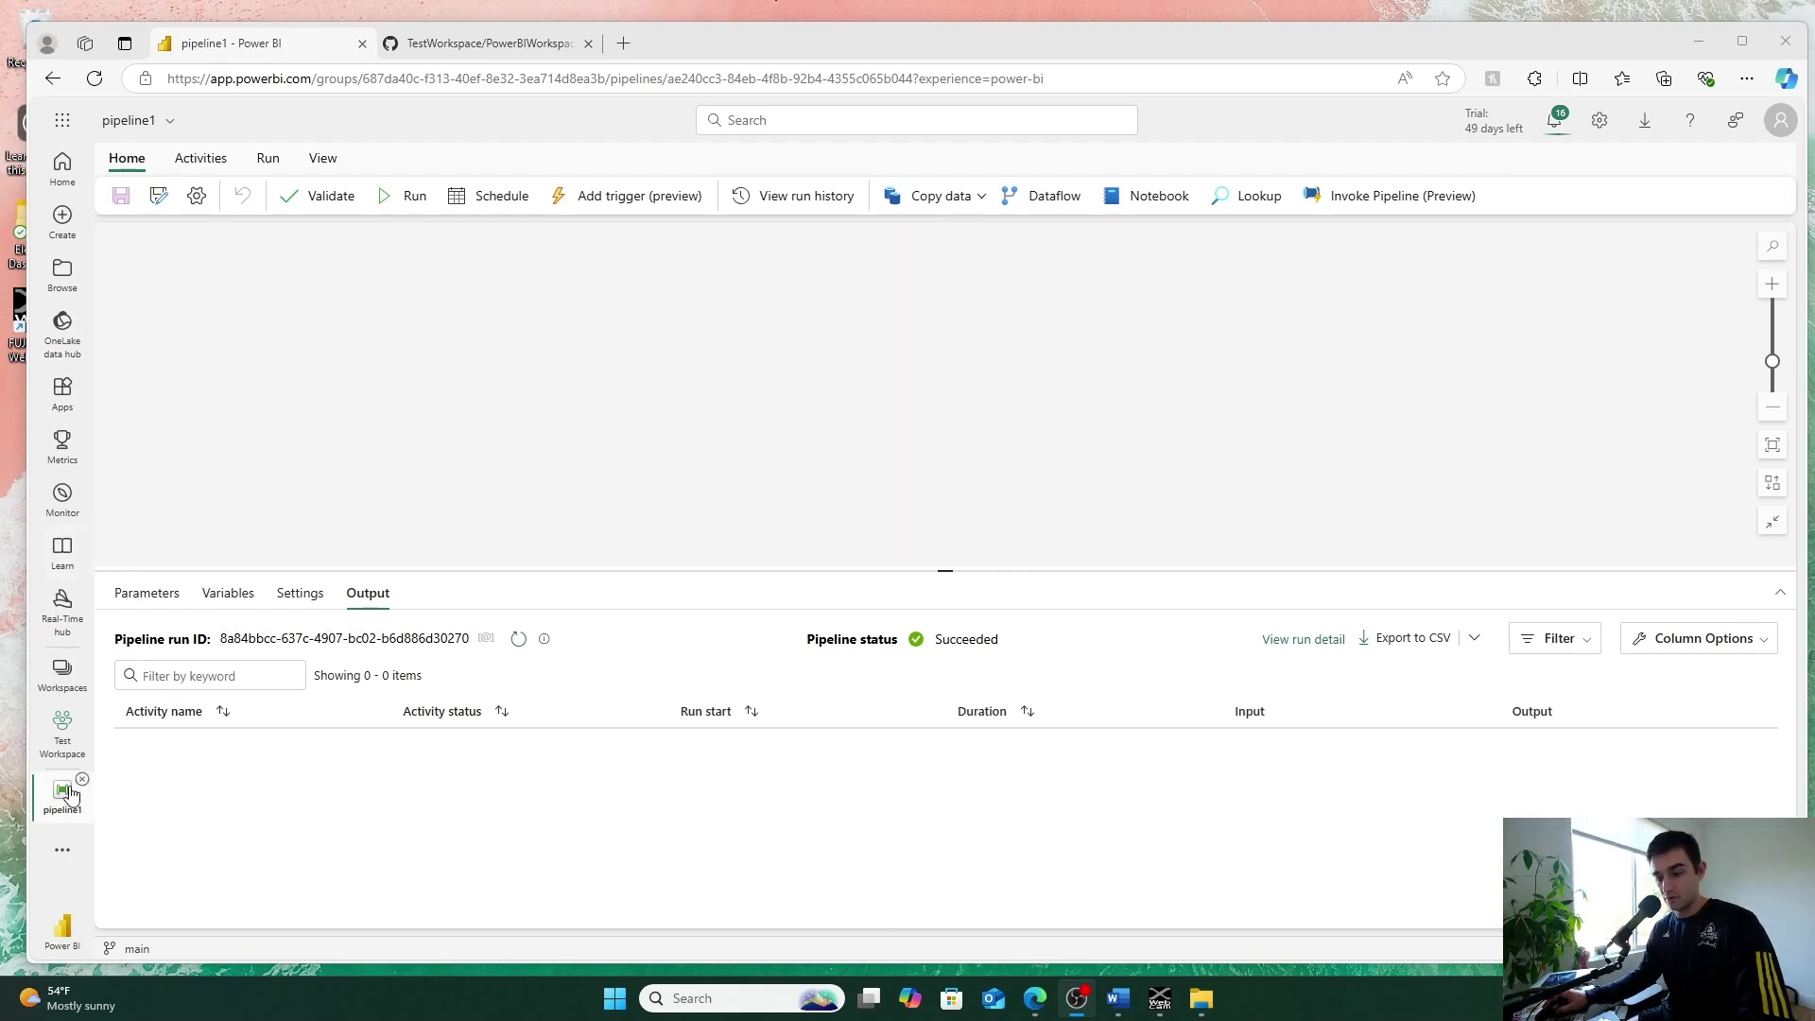
left_click(63, 667)
left_click(211, 445)
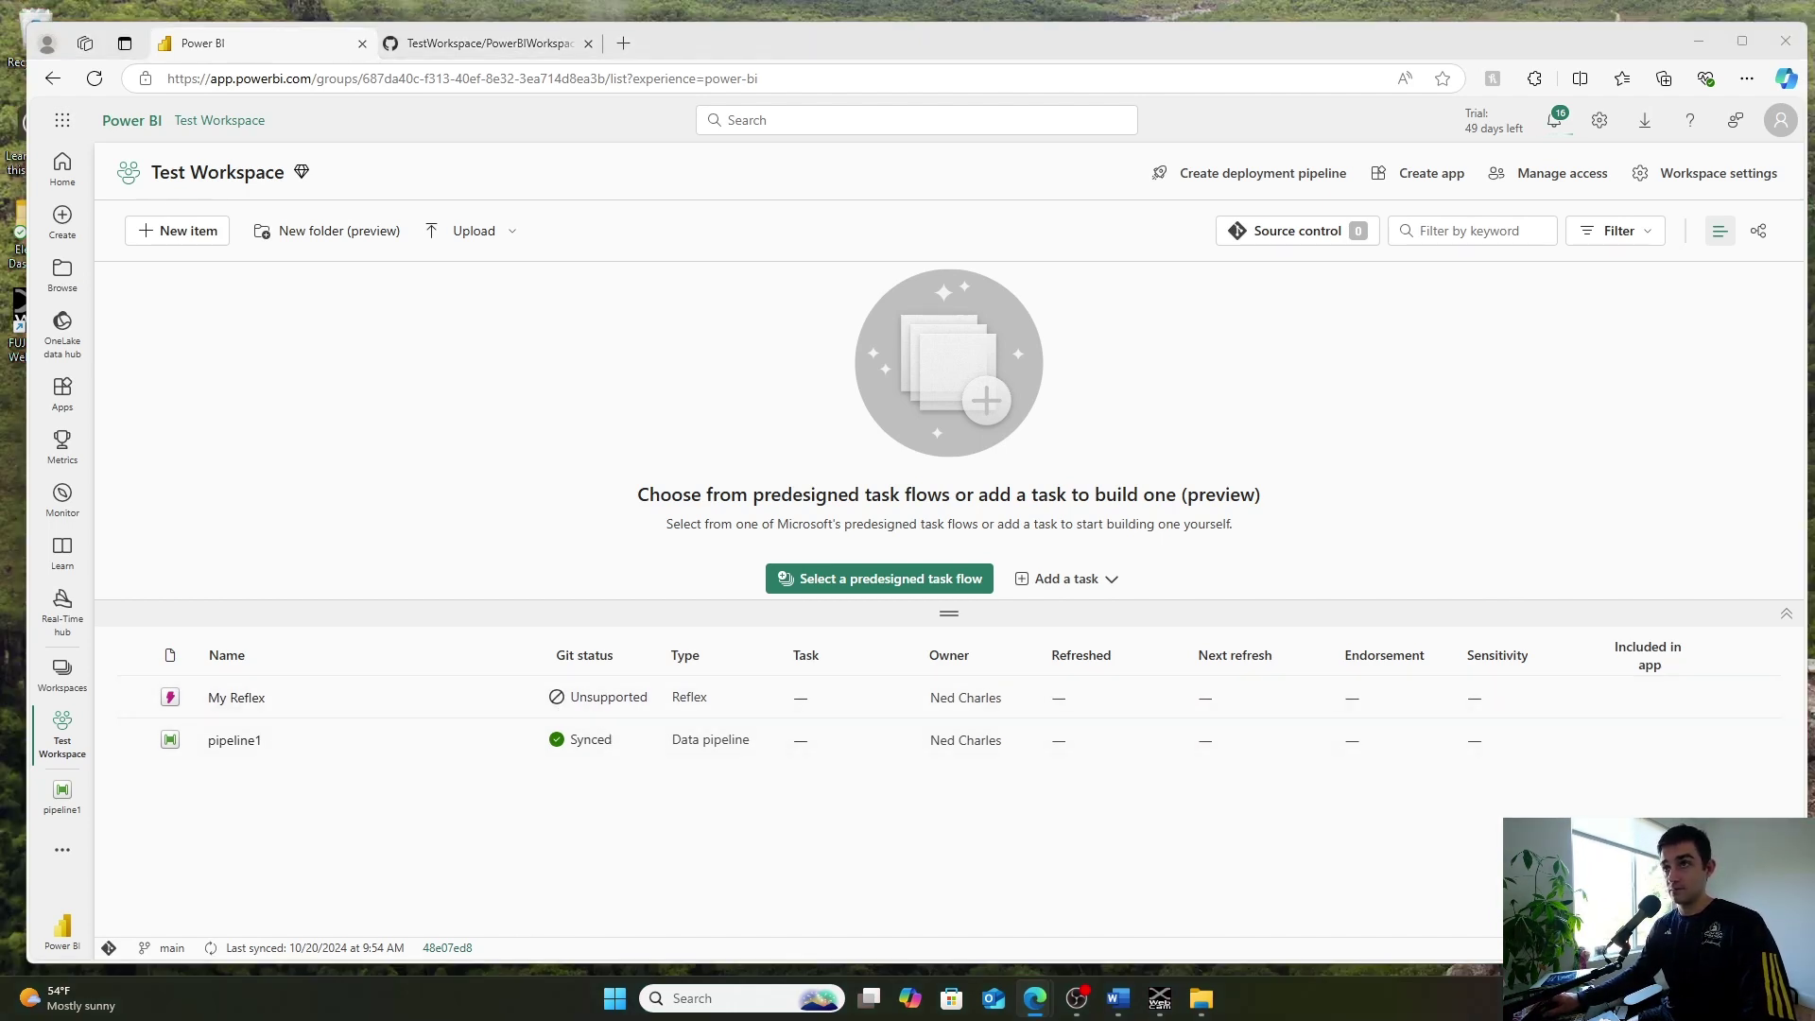
key("alt+Tab")
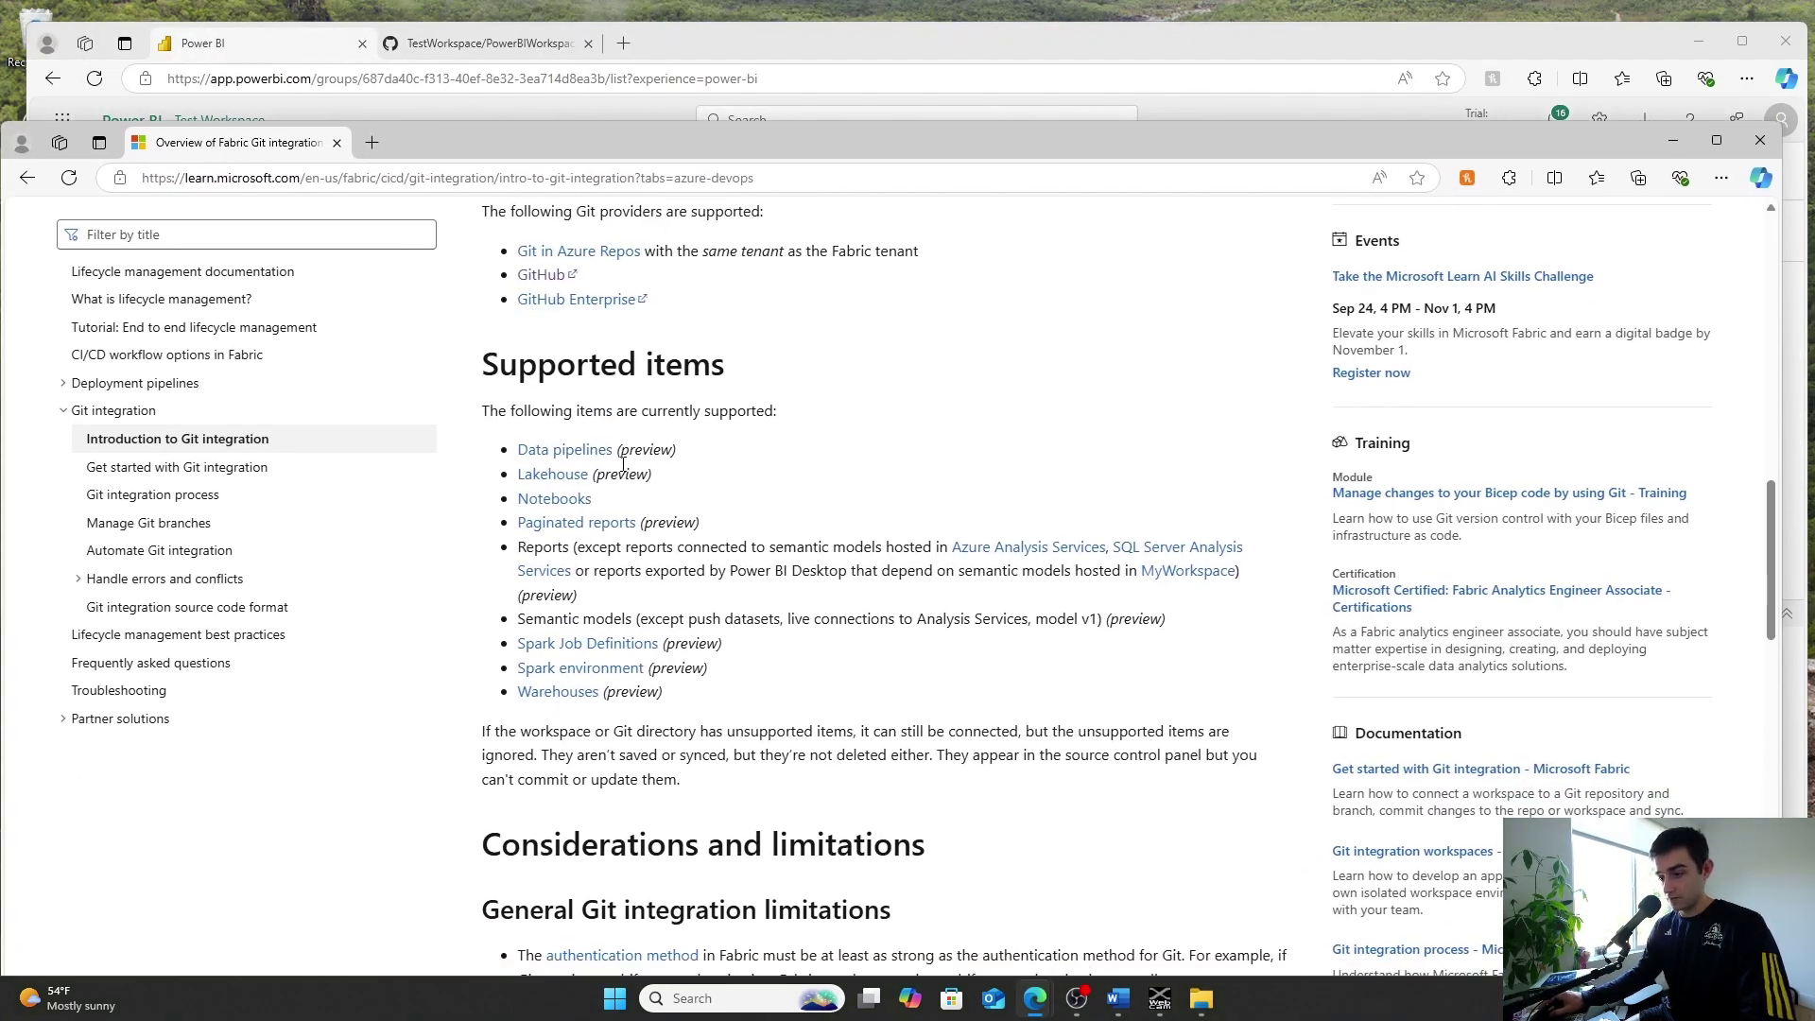
left_click_drag(634, 448, 832, 690)
scroll(718, 744, "down", 1)
scroll(718, 744, "down", 8)
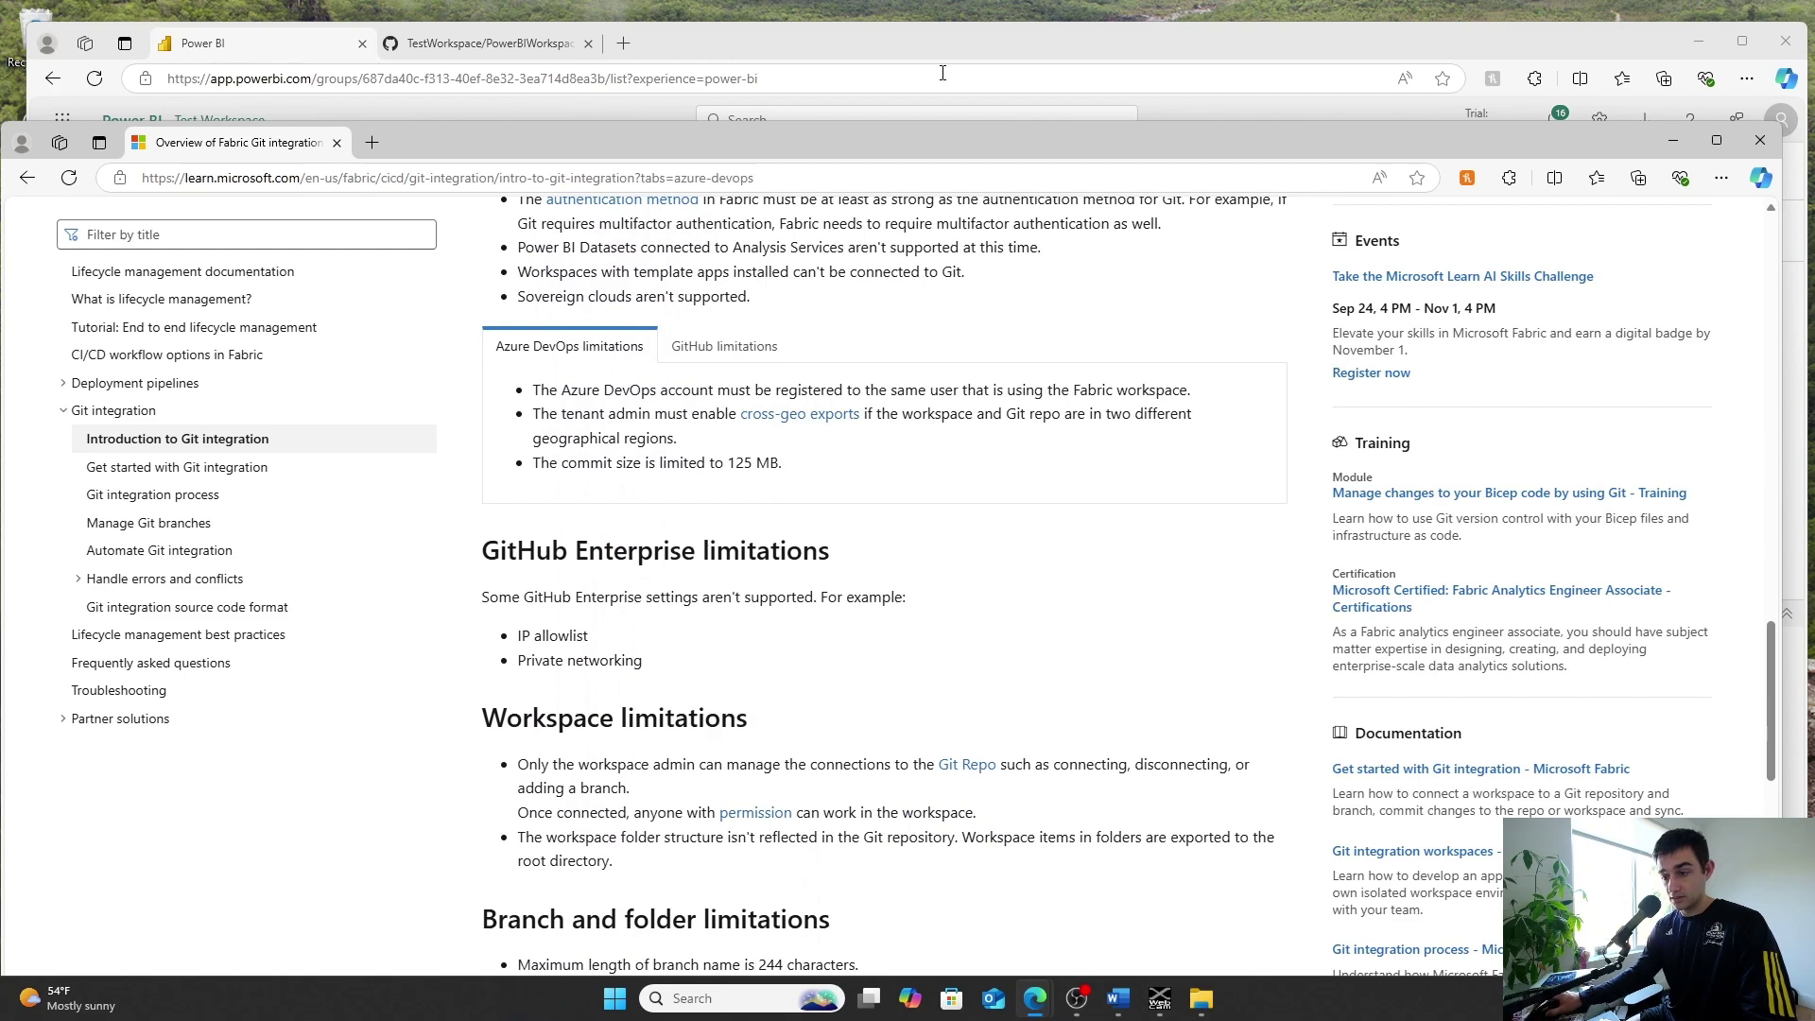
key("super+Down")
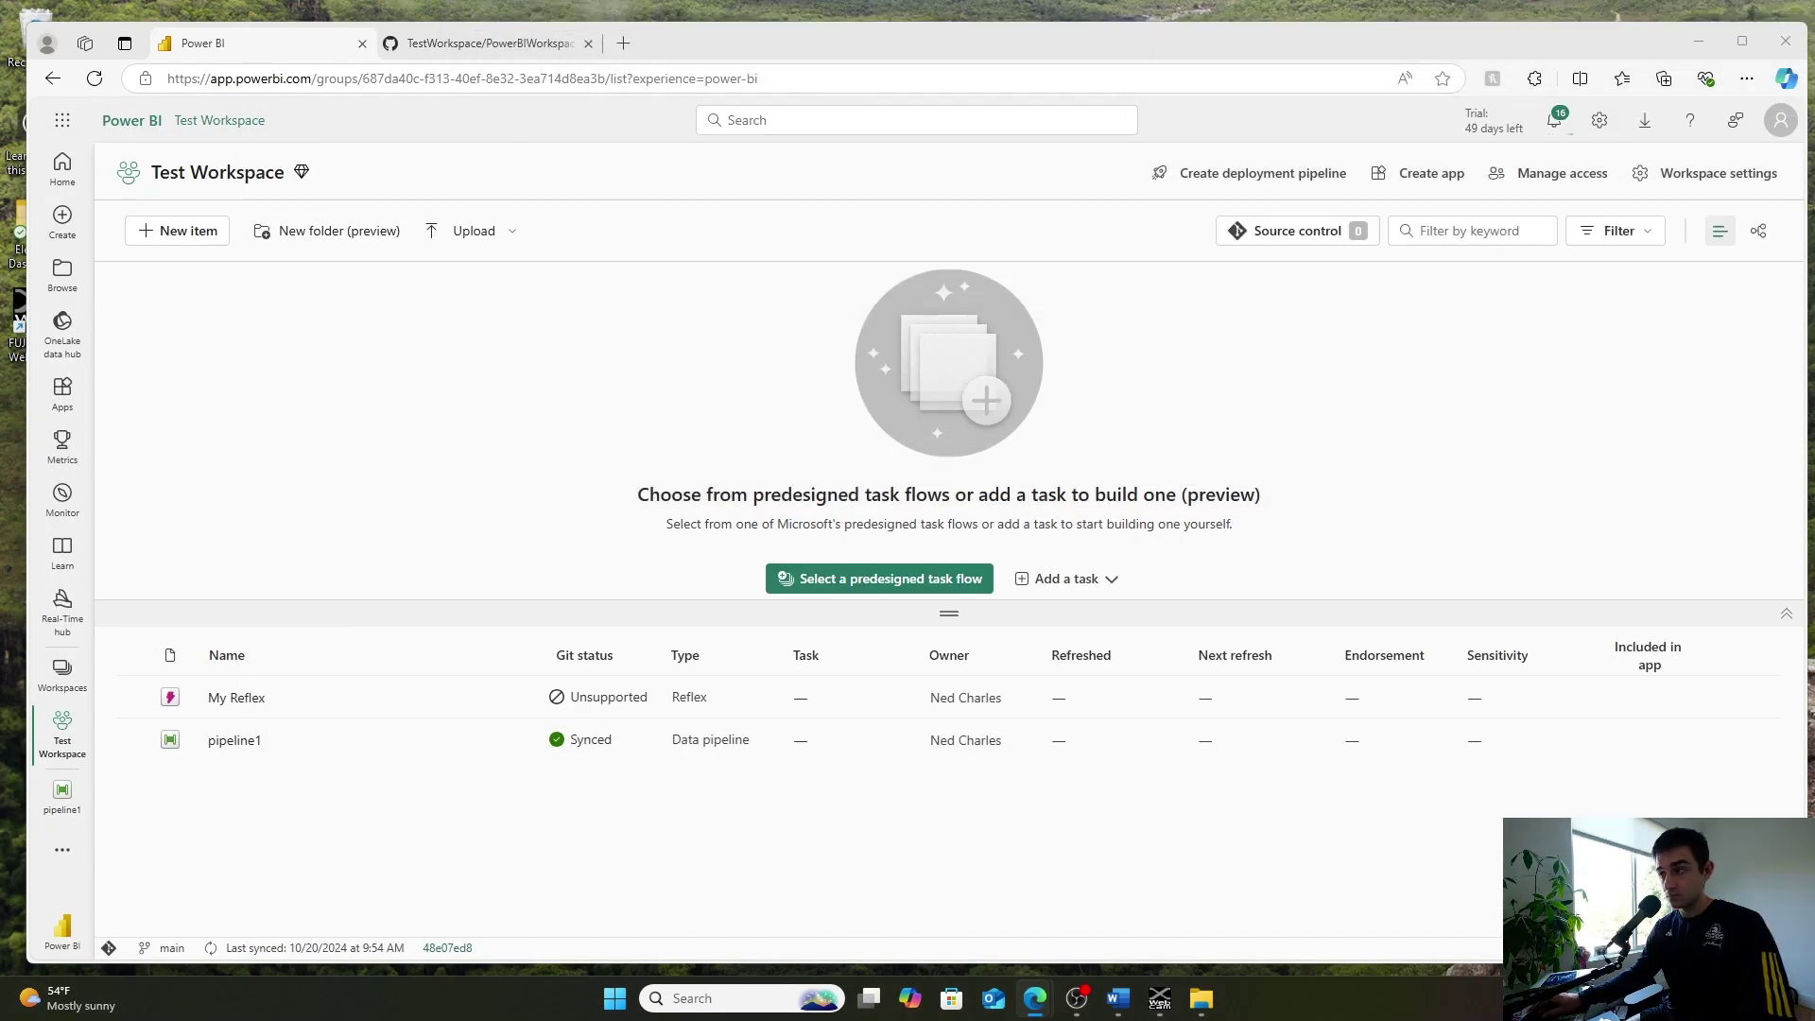